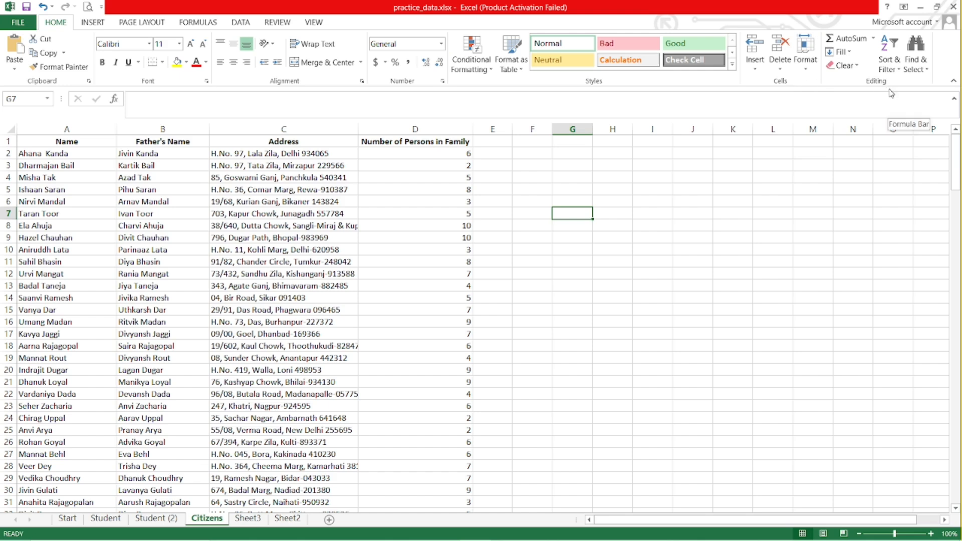
# Examine the Insert, Delete and Format command options available for cells, rows, columns and sheets.
pyautogui.click(757, 71)
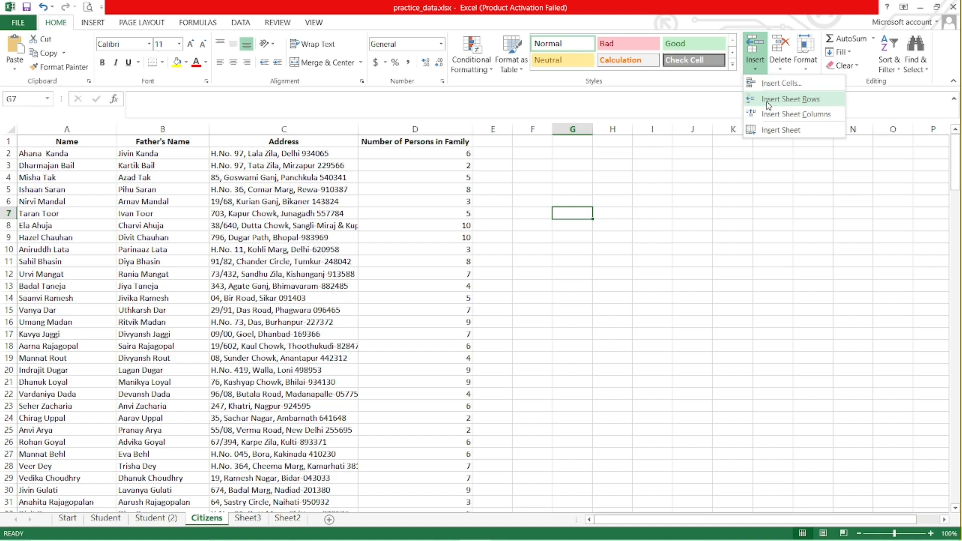
pyautogui.click(781, 69)
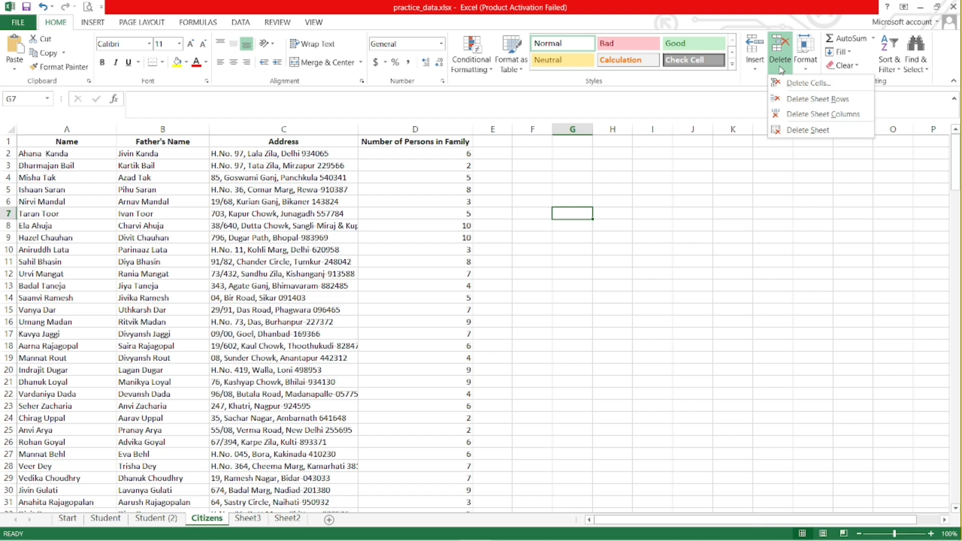
pyautogui.click(803, 69)
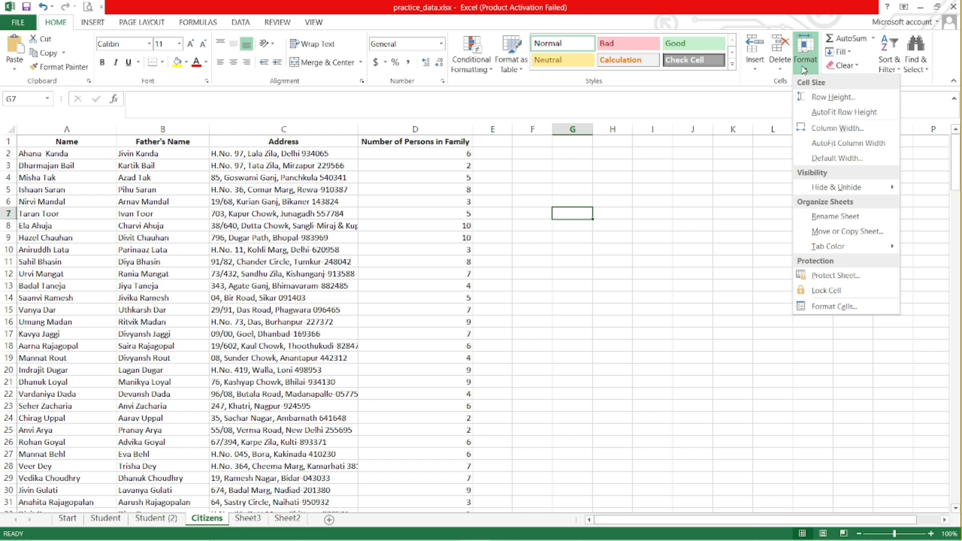
pyautogui.moveTo(860, 195)
pyautogui.click(497, 305)
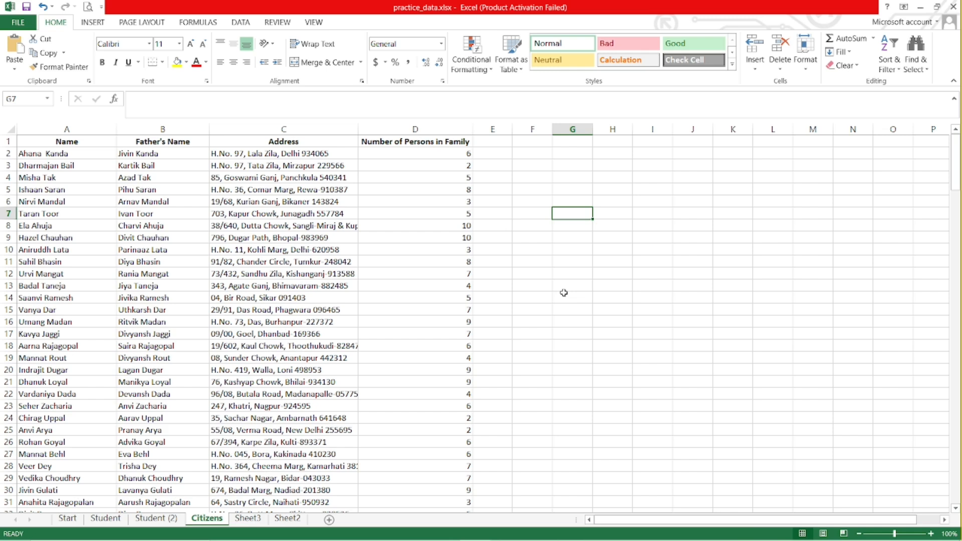
pyautogui.click(809, 57)
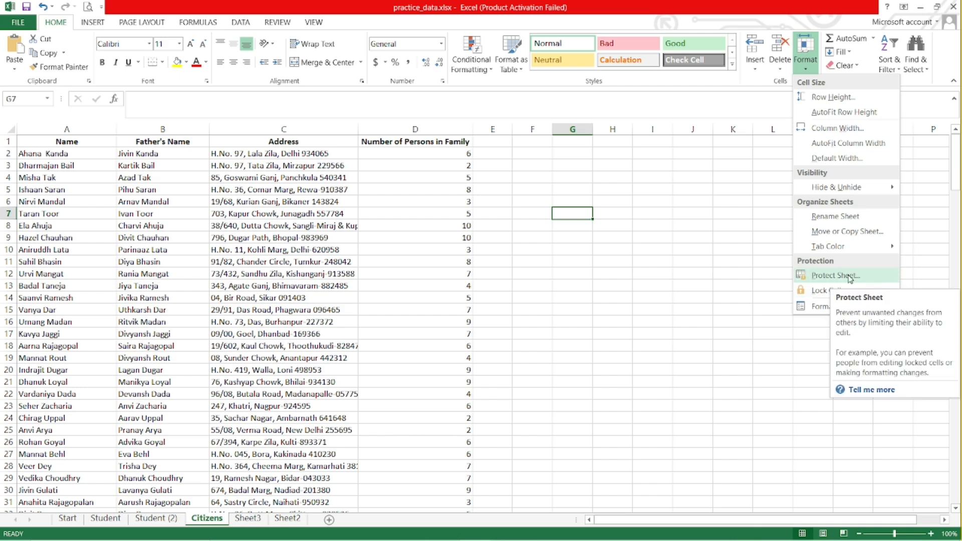
pyautogui.click(626, 265)
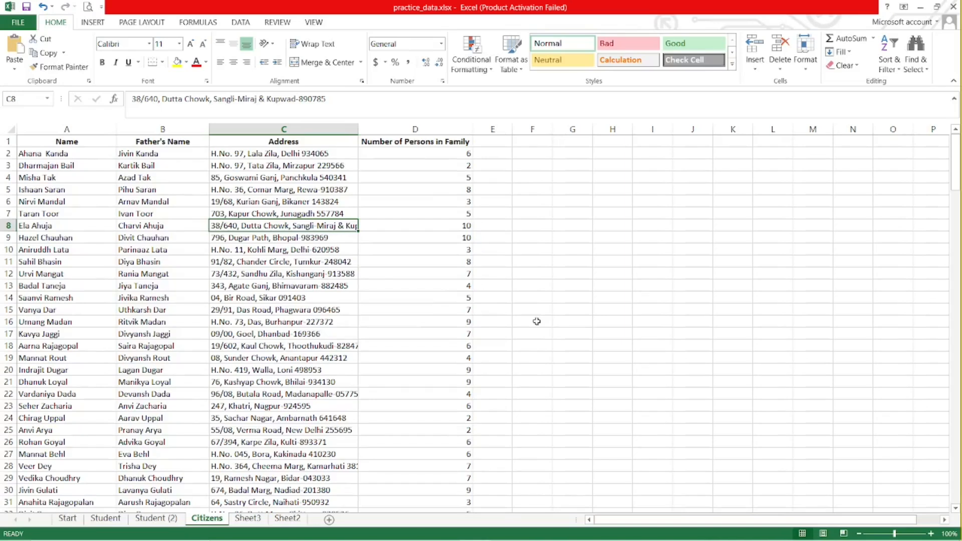
pyautogui.click(755, 69)
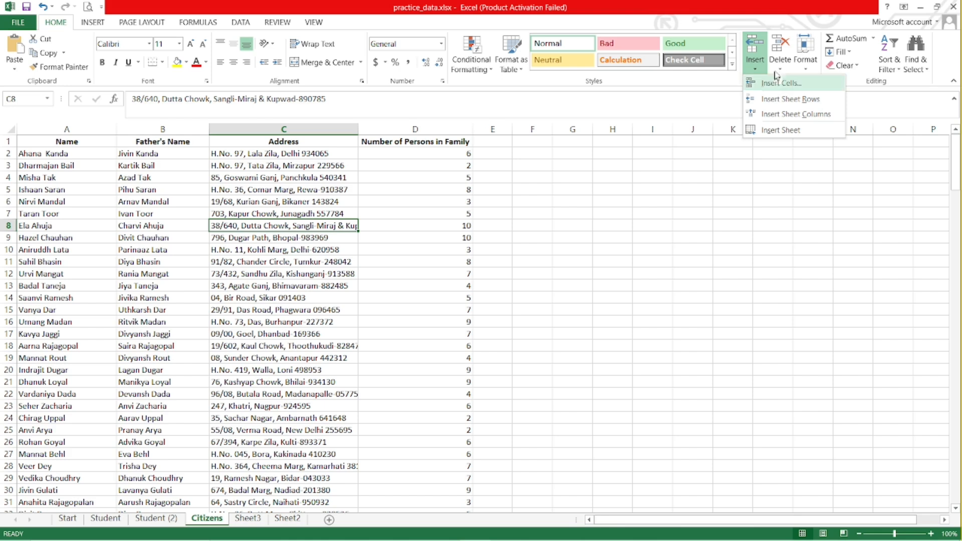
pyautogui.click(514, 183)
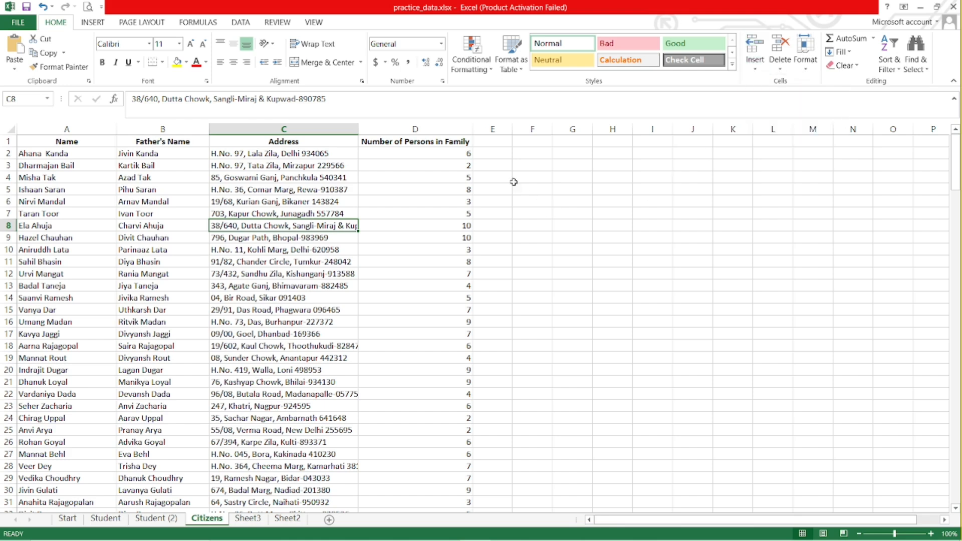
pyautogui.click(756, 70)
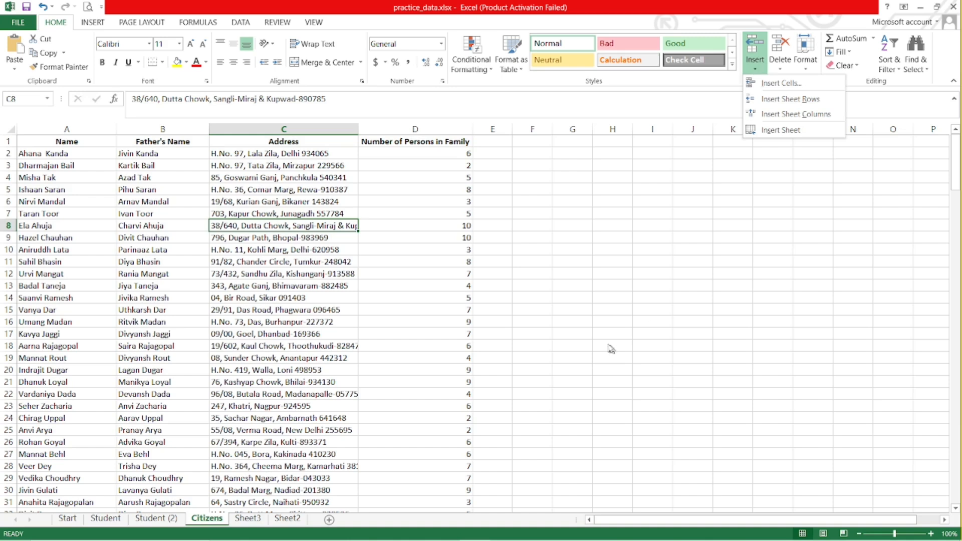
pyautogui.click(534, 290)
pyautogui.scroll(-7, 235, 375)
pyautogui.scroll(7, 289, 366)
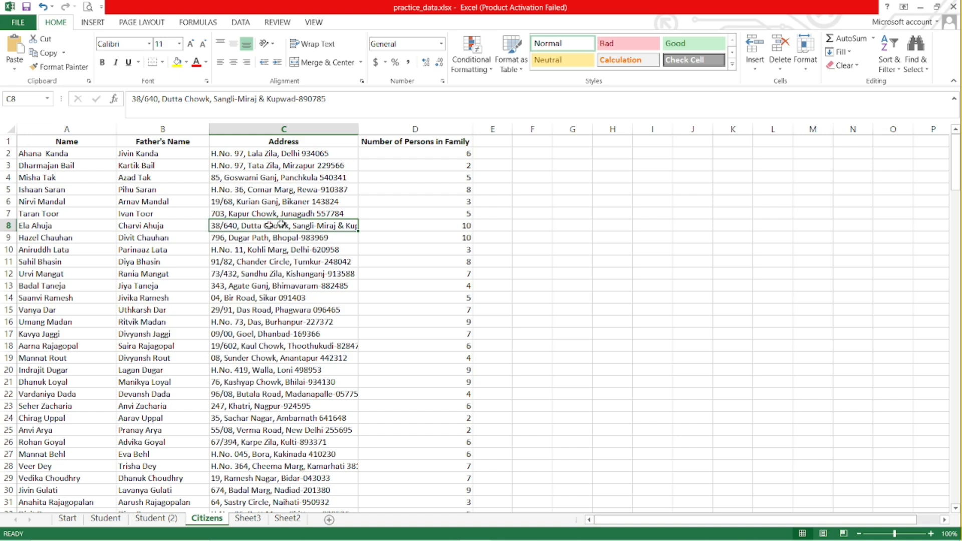
# Insert a blank sheet row at row 8 and a blank sheet column before the Address column.
pyautogui.click(755, 65)
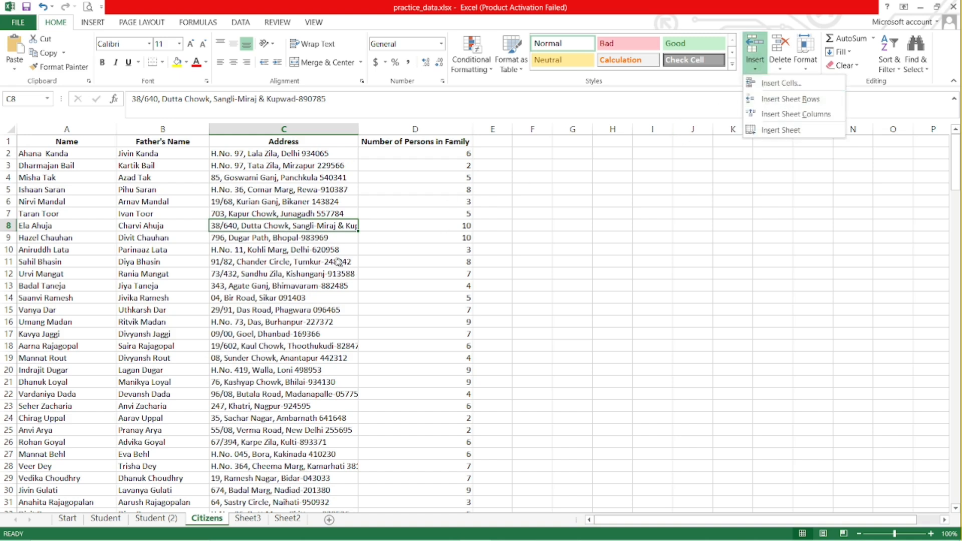
pyautogui.click(771, 102)
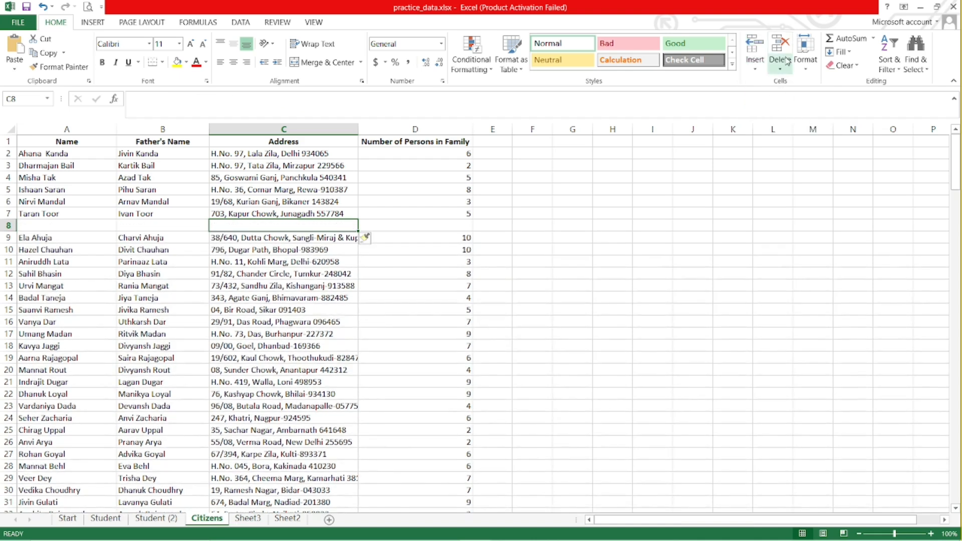
pyautogui.click(755, 66)
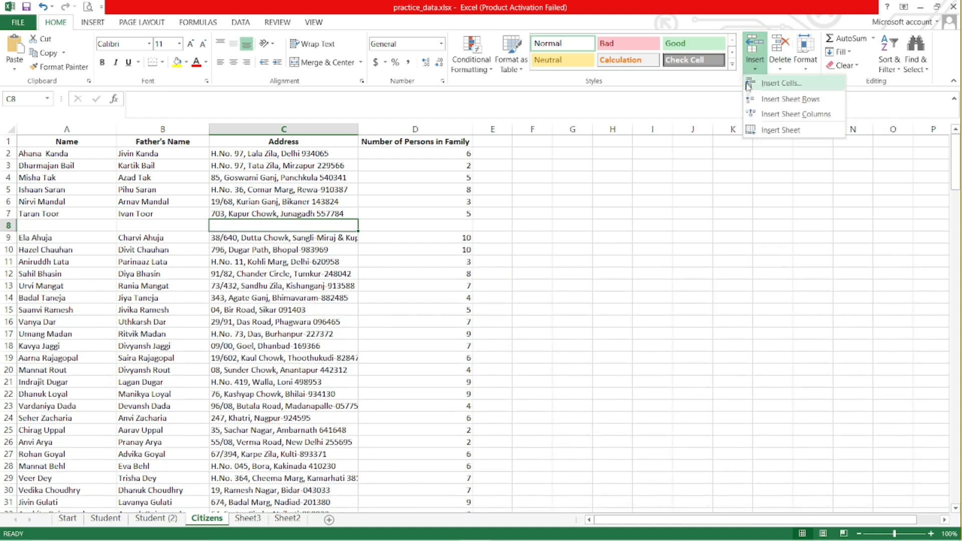
pyautogui.click(762, 117)
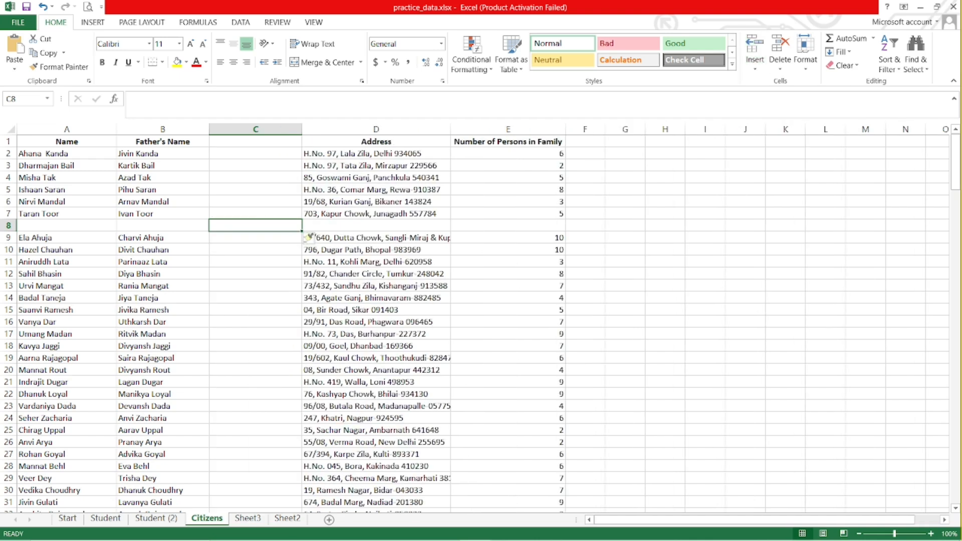
# Insert a blank cell at C8, shifting the cells below it down.
pyautogui.click(755, 65)
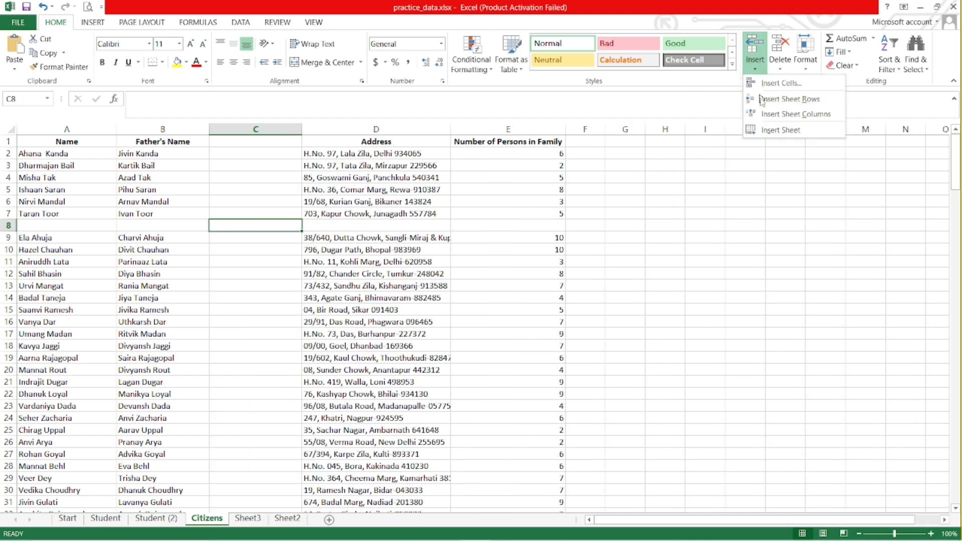
pyautogui.click(777, 84)
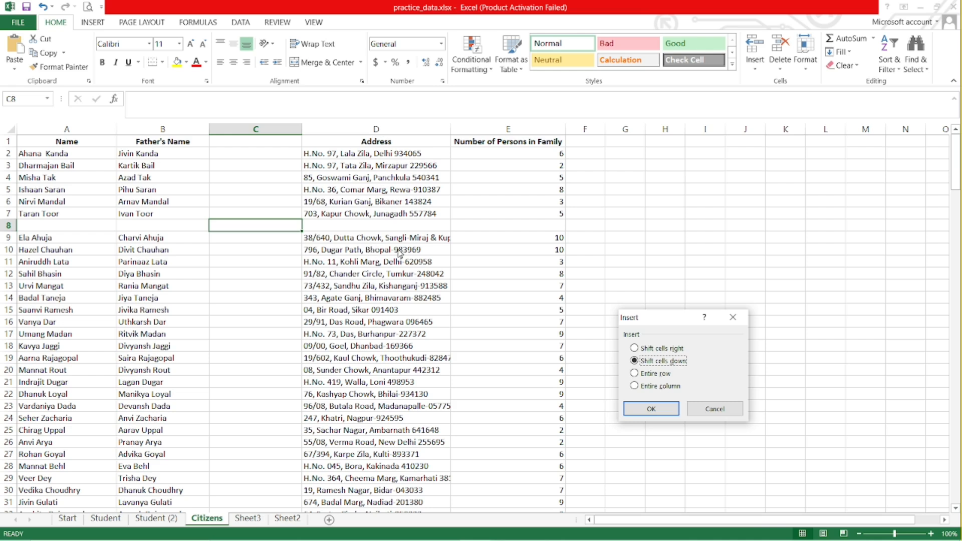
pyautogui.press('Return')
# Insert a blank cell at D10 in the Address column with the Shift cells down option.
pyautogui.click(365, 249)
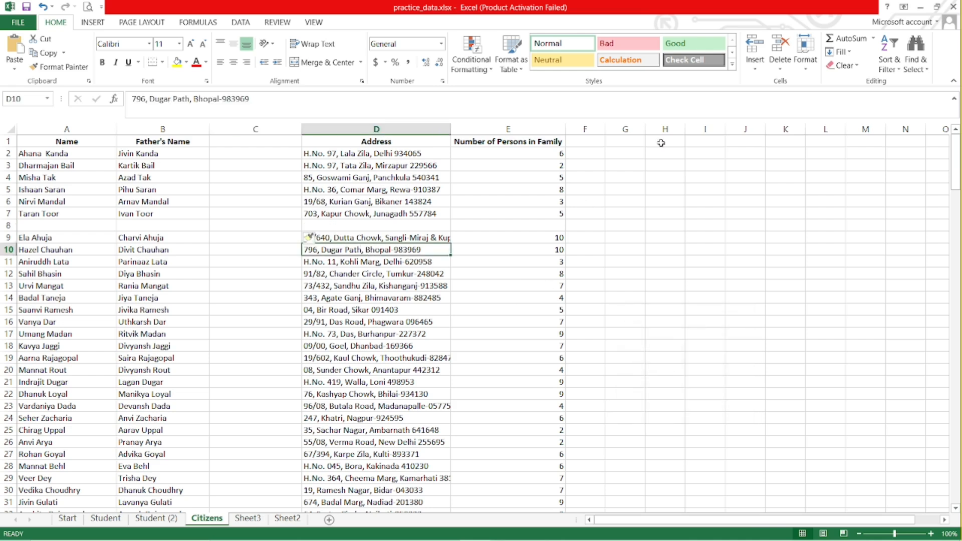
pyautogui.click(755, 70)
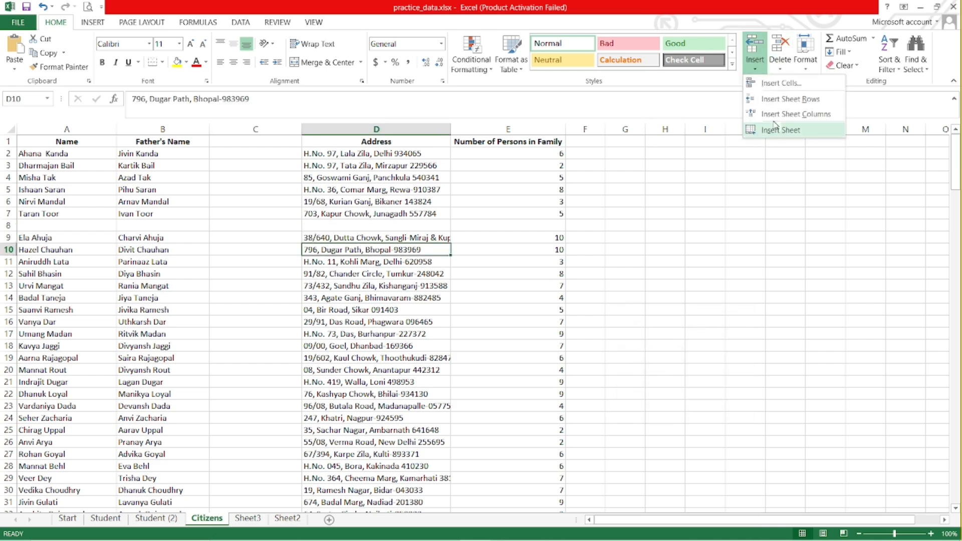
pyautogui.click(780, 83)
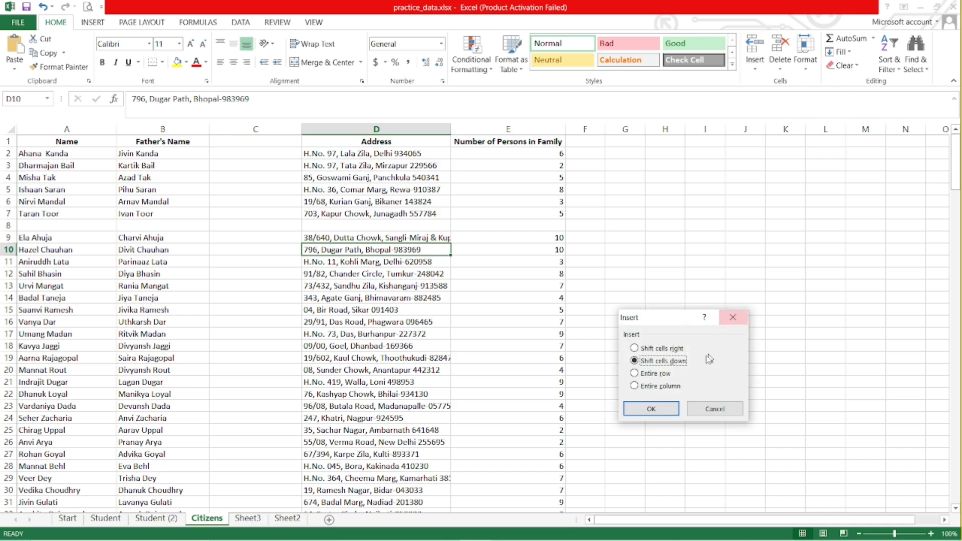
pyautogui.click(656, 410)
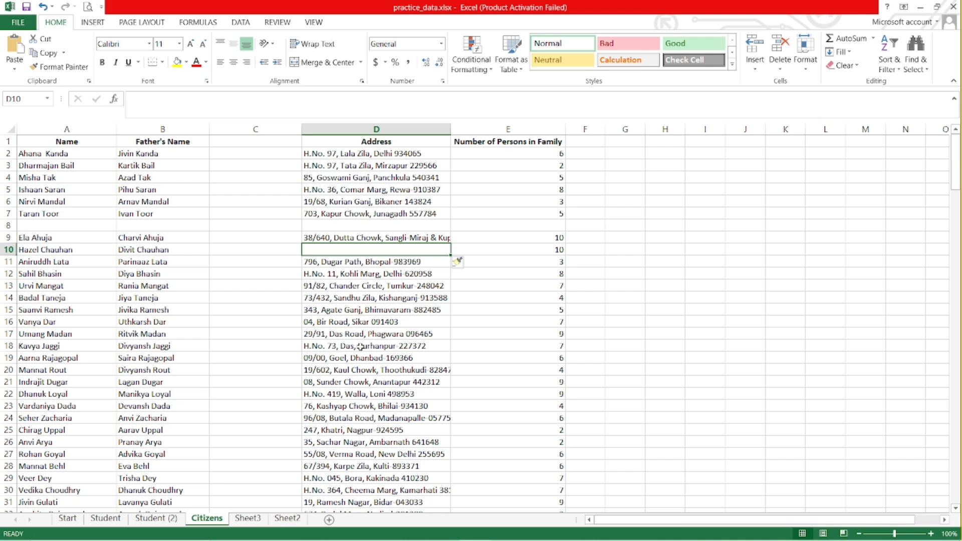
# Undo the recent cell and column insertions and redo them.
pyautogui.hotkey('ctrl', 'z')
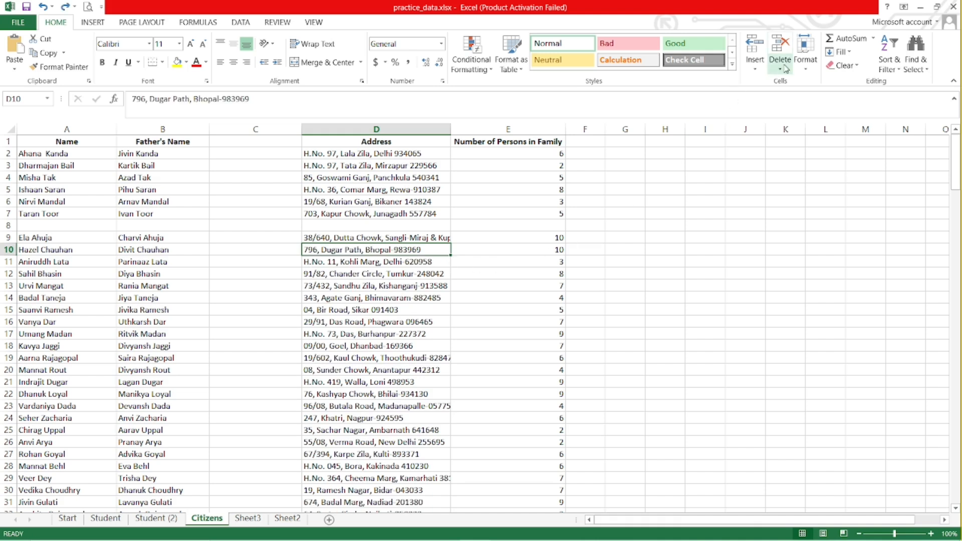
pyautogui.hotkey('ctrl', 'z')
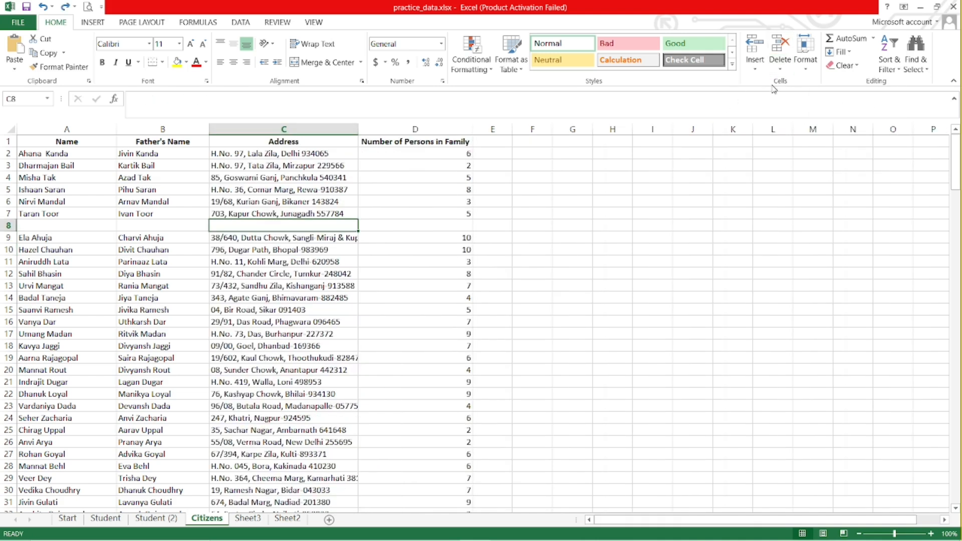
pyautogui.hotkey('ctrl', 'y')
pyautogui.hotkey('ctrl', 'y')
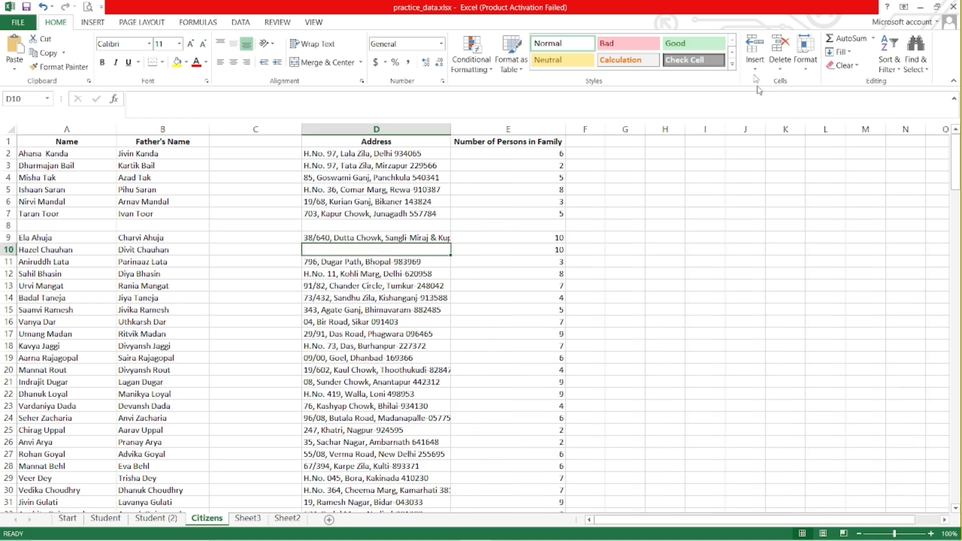
# Delete the blank cell D10 in the Address column with the Shift cells up option.
pyautogui.click(782, 65)
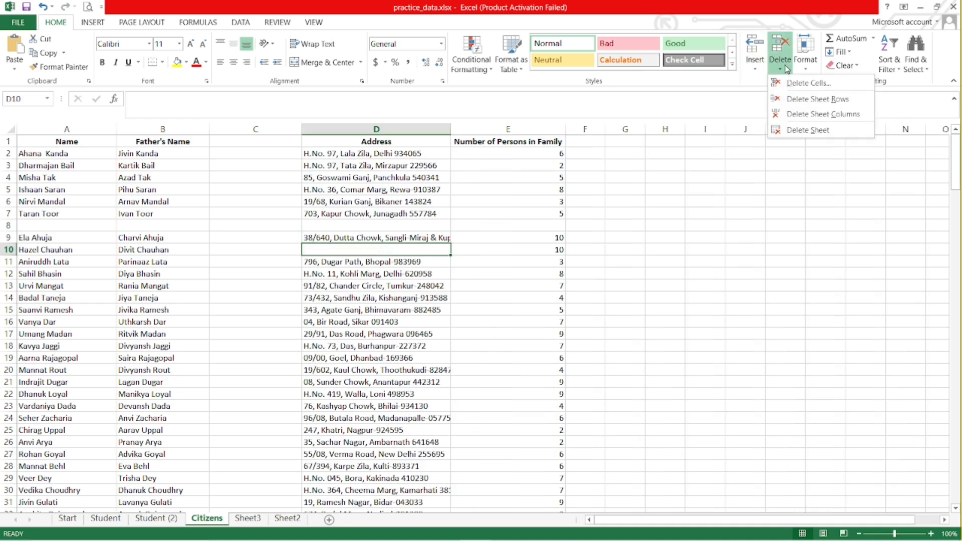
pyautogui.click(808, 82)
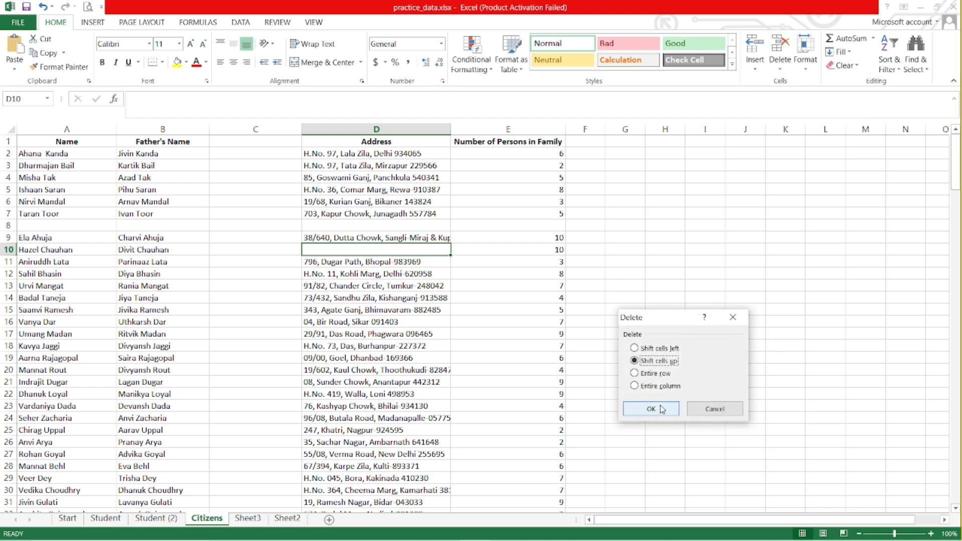
pyautogui.click(661, 409)
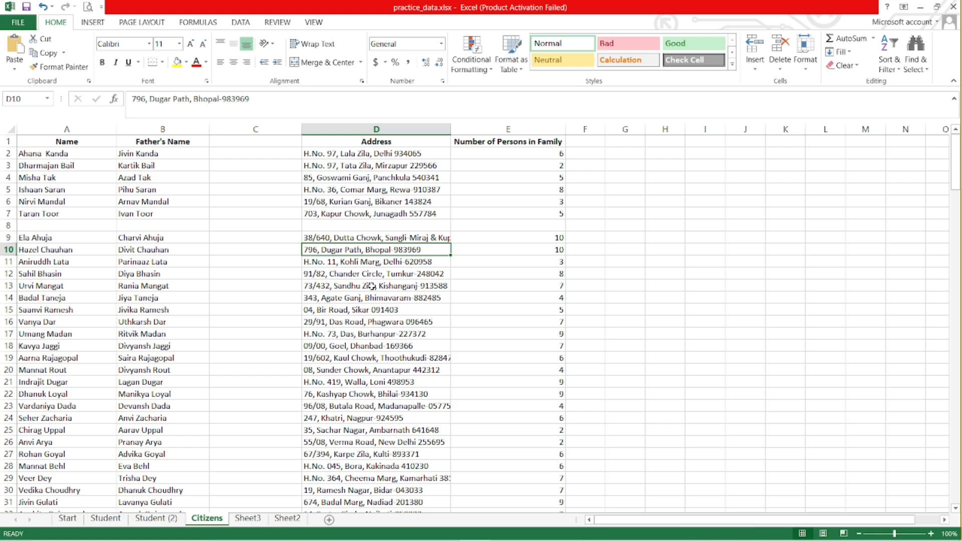
# Delete the blank sheet row 8 from the Citizens table.
pyautogui.click(353, 217)
pyautogui.click(361, 225)
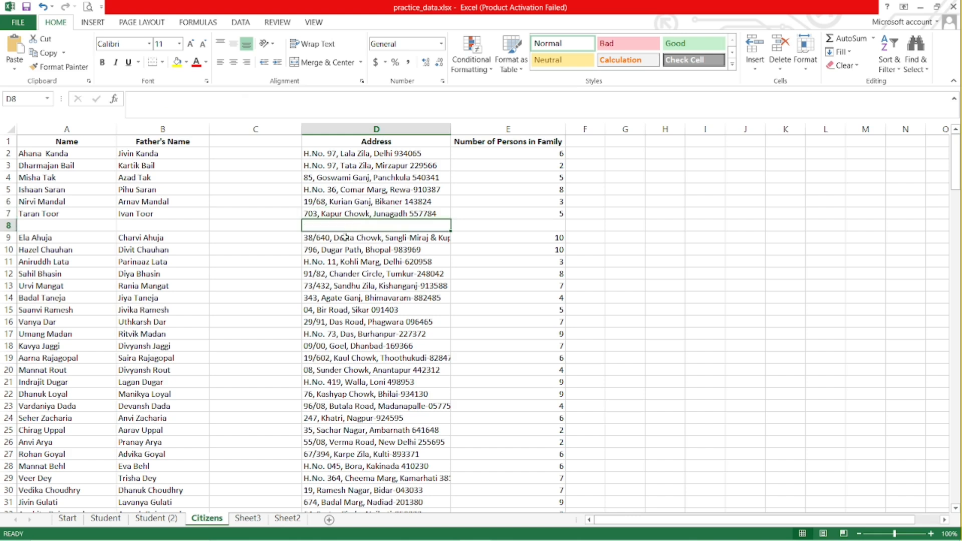
pyautogui.click(780, 62)
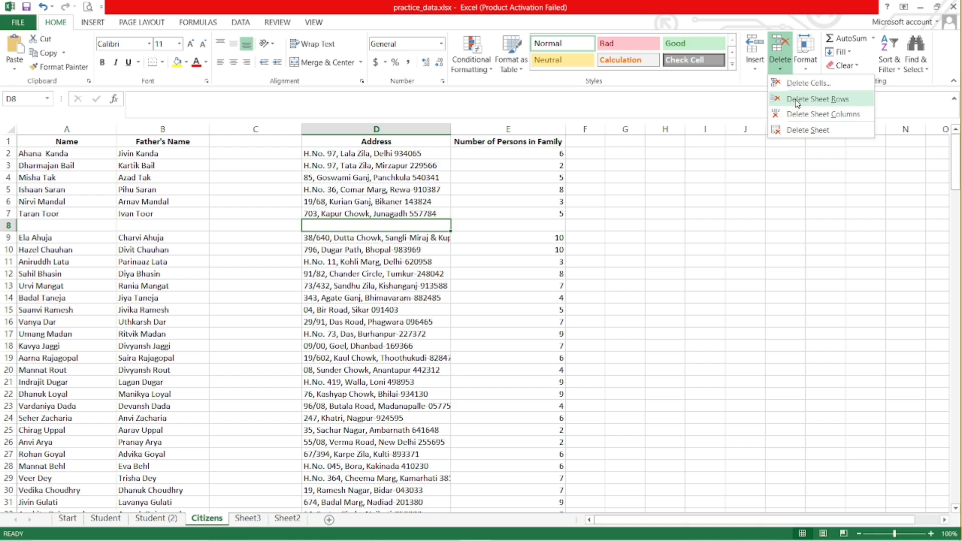
pyautogui.click(797, 100)
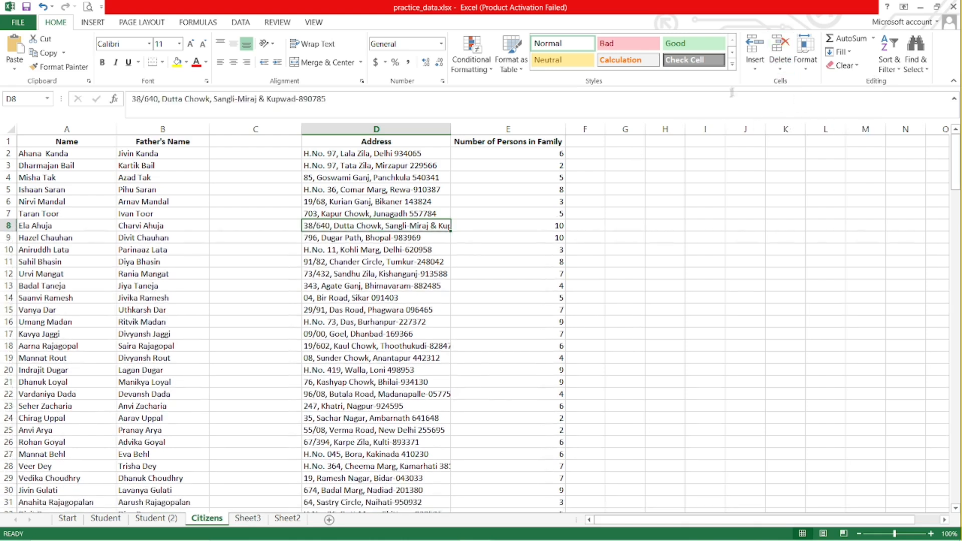
# Delete the blank column C between the Father's Name and Address columns.
pyautogui.click(262, 222)
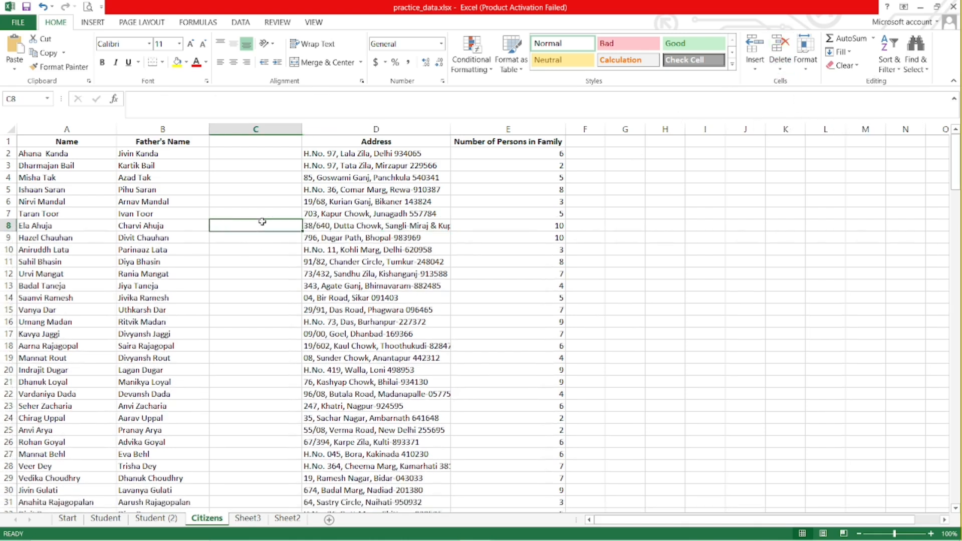
pyautogui.click(781, 63)
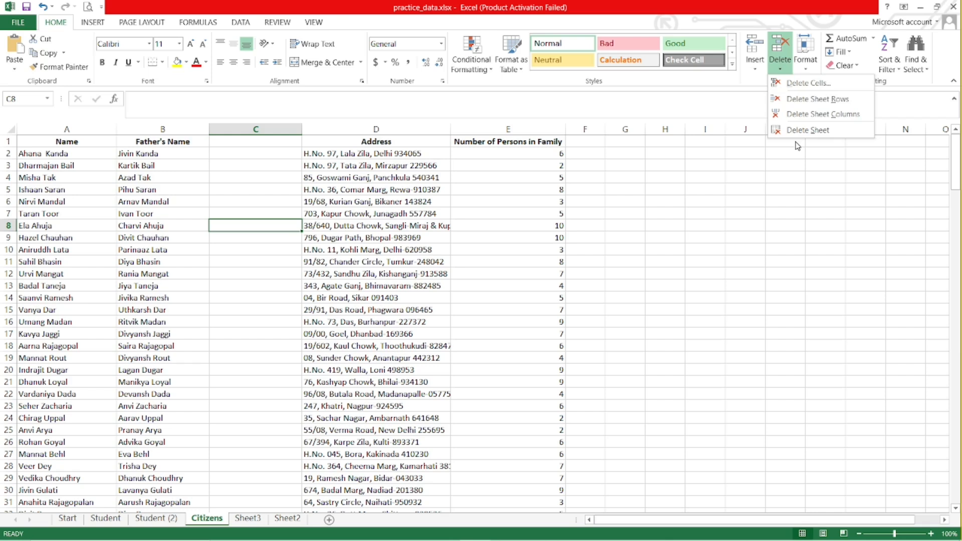
pyautogui.click(827, 116)
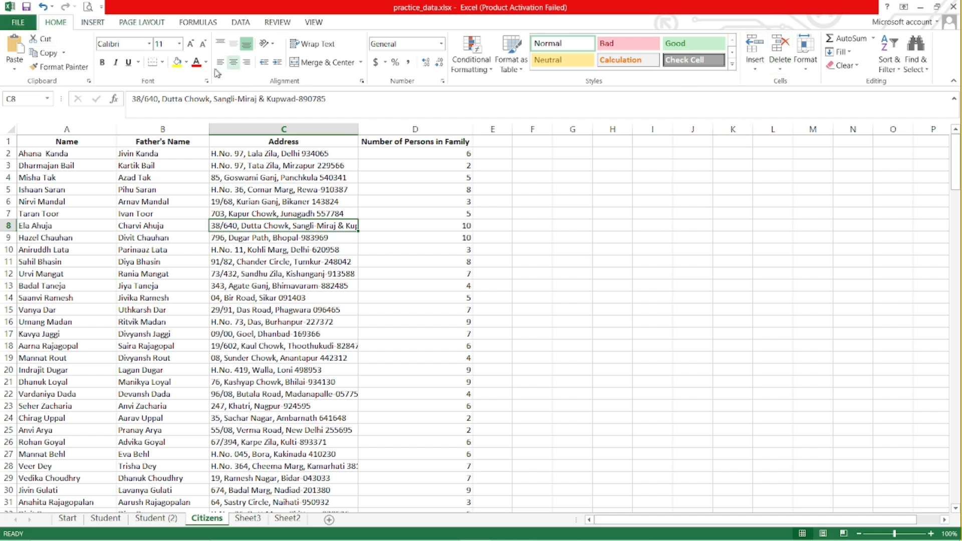
# Enter the sample text adgadf in cell H7 and select that cell again.
pyautogui.click(599, 219)
pyautogui.write('adgadf')
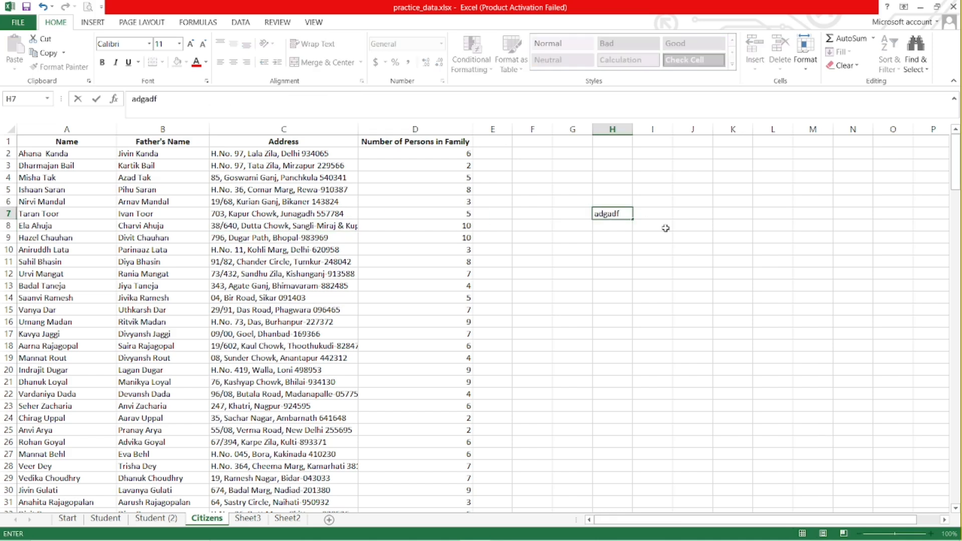
pyautogui.press('Return')
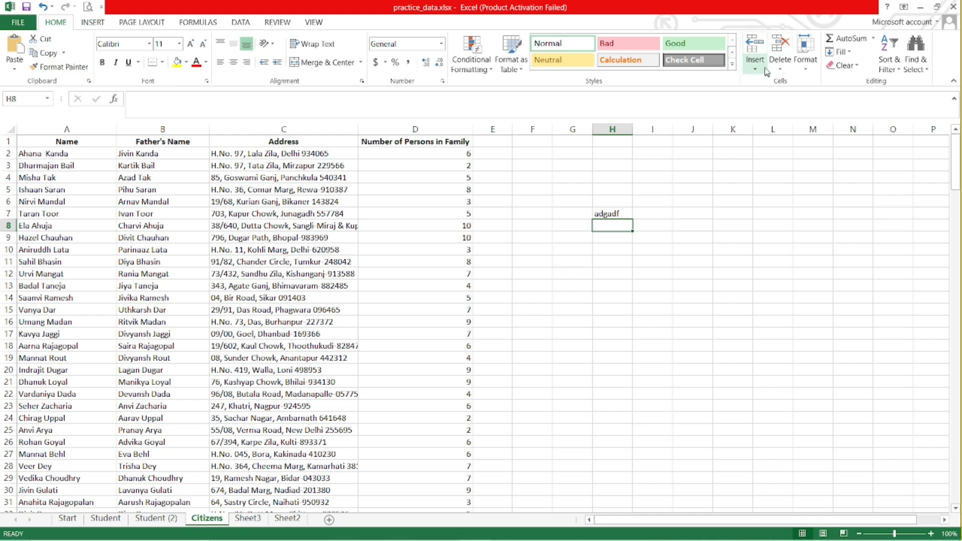
pyautogui.click(608, 216)
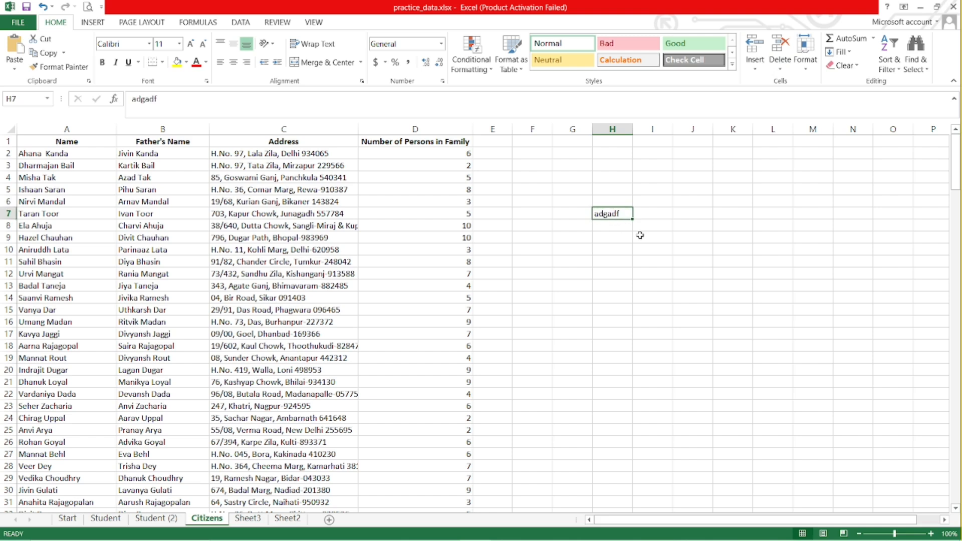
# Practise selecting the entire row 7 and the entire column H from cells in column H.
pyautogui.hotkey('shift', 'space')
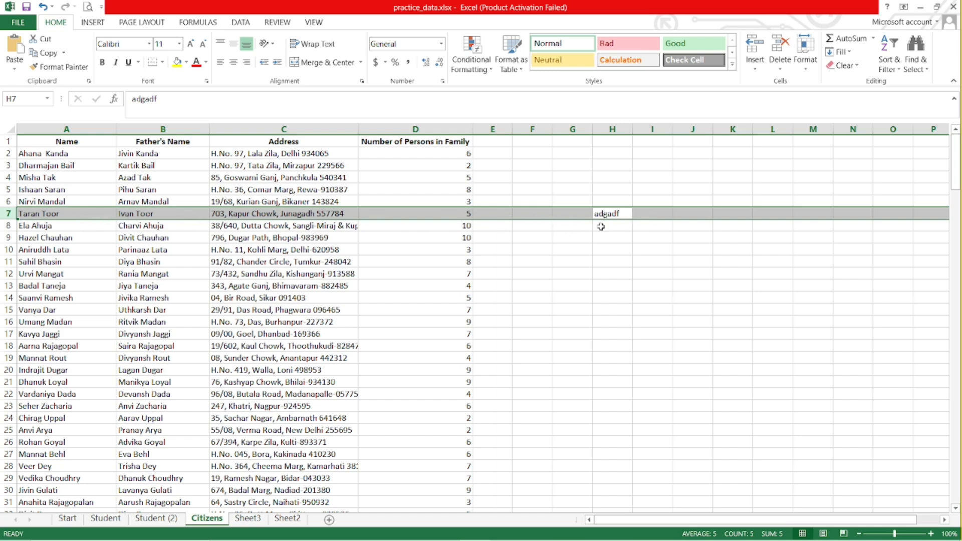
pyautogui.click(623, 192)
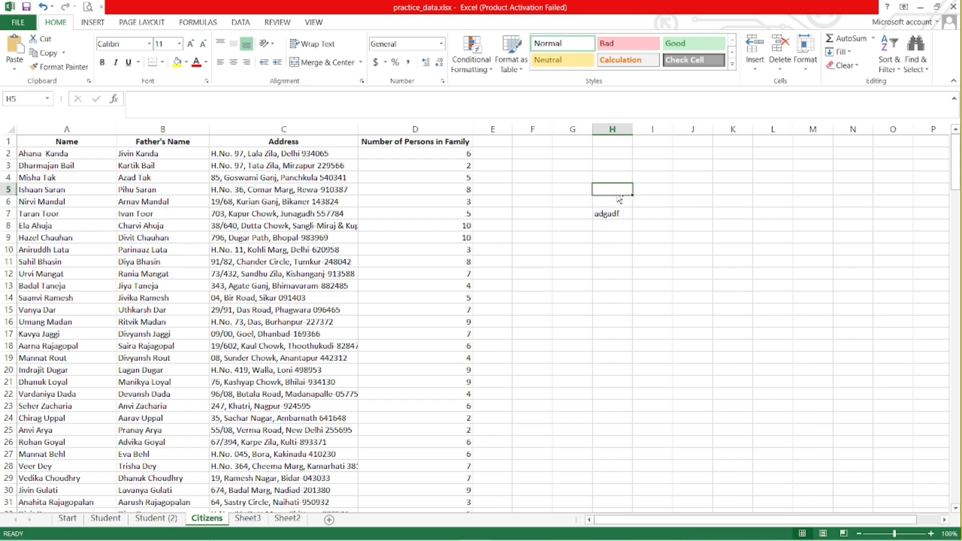
pyautogui.hotkey('ctrl', 'space')
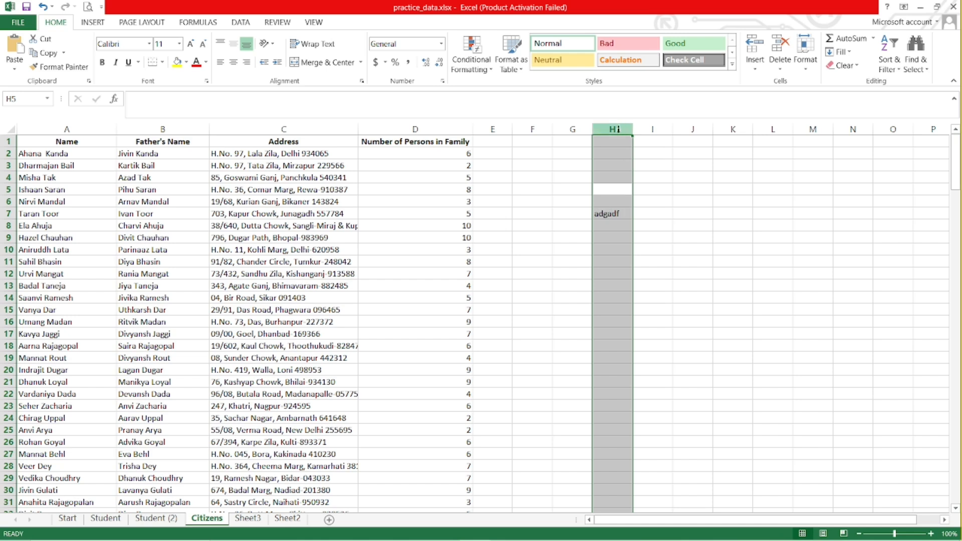
pyautogui.click(621, 216)
pyautogui.hotkey('shift', 'space')
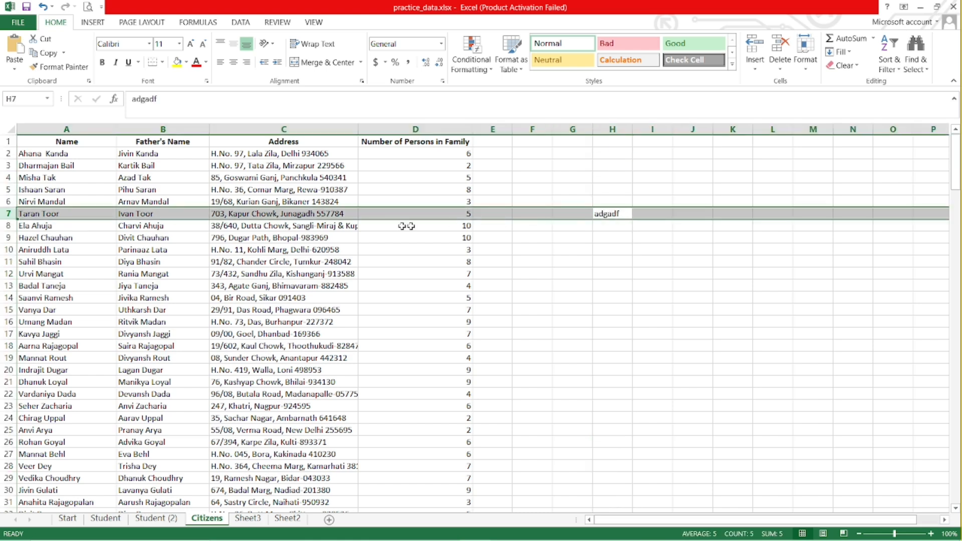
pyautogui.click(624, 203)
pyautogui.hotkey('ctrl', 'space')
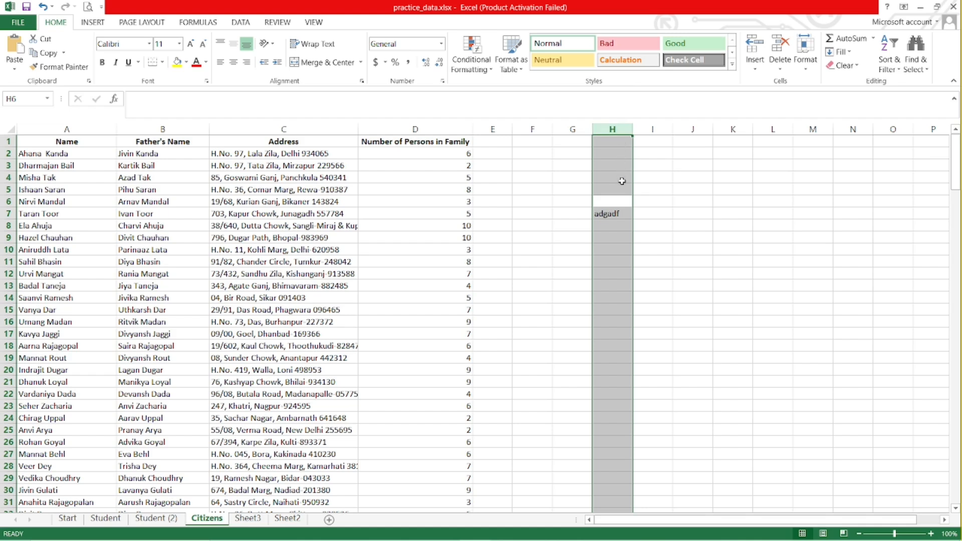
# Insert four blank sheet rows above row 7 of the Citizens table.
pyautogui.click(623, 214)
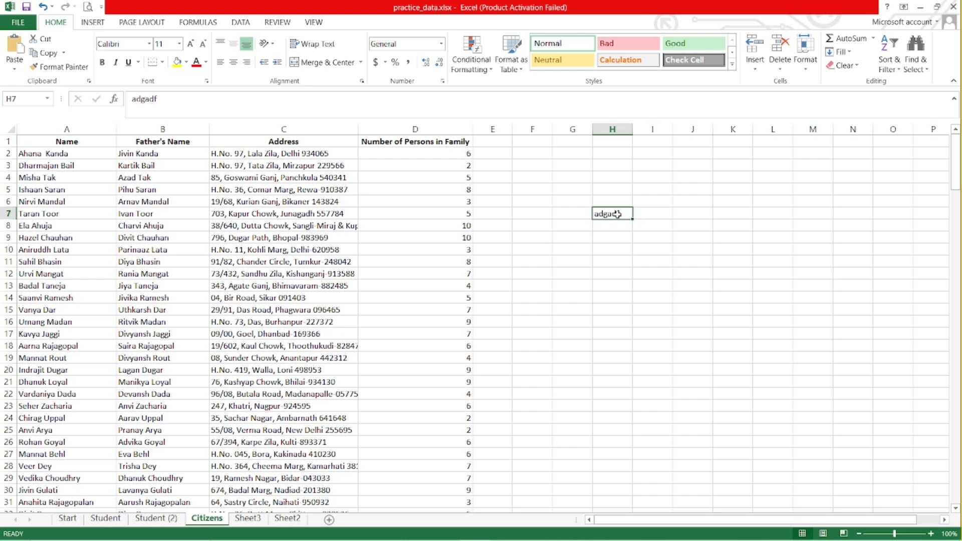
pyautogui.hotkey('shift', 'space')
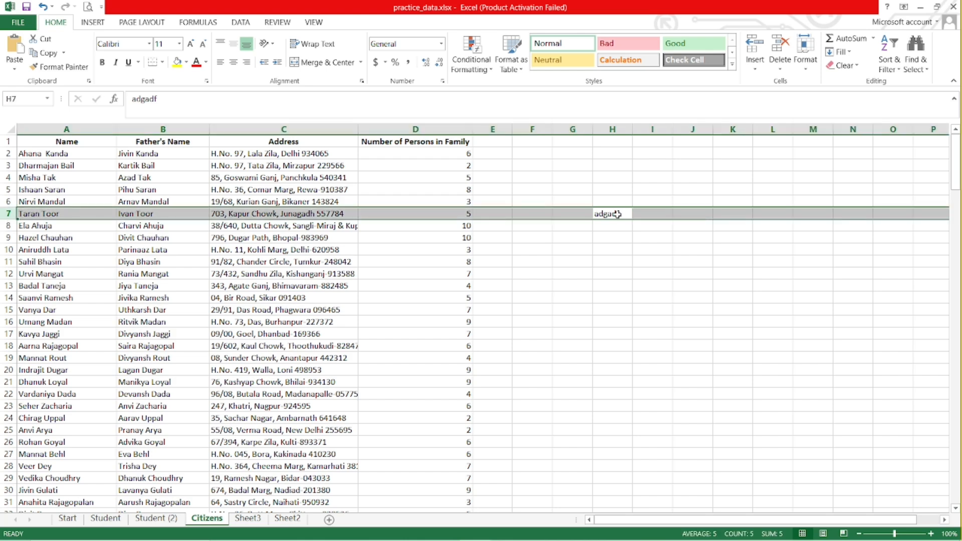
pyautogui.hotkey('ctrl', '+')
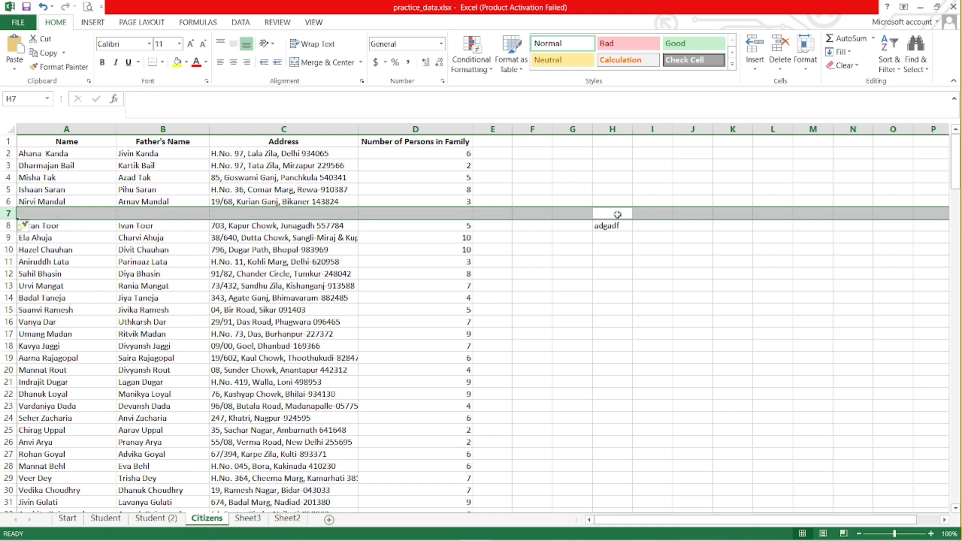
pyautogui.hotkey('ctrl', '+')
pyautogui.hotkey('ctrl', '+')
pyautogui.hotkey('ctrl', '+')
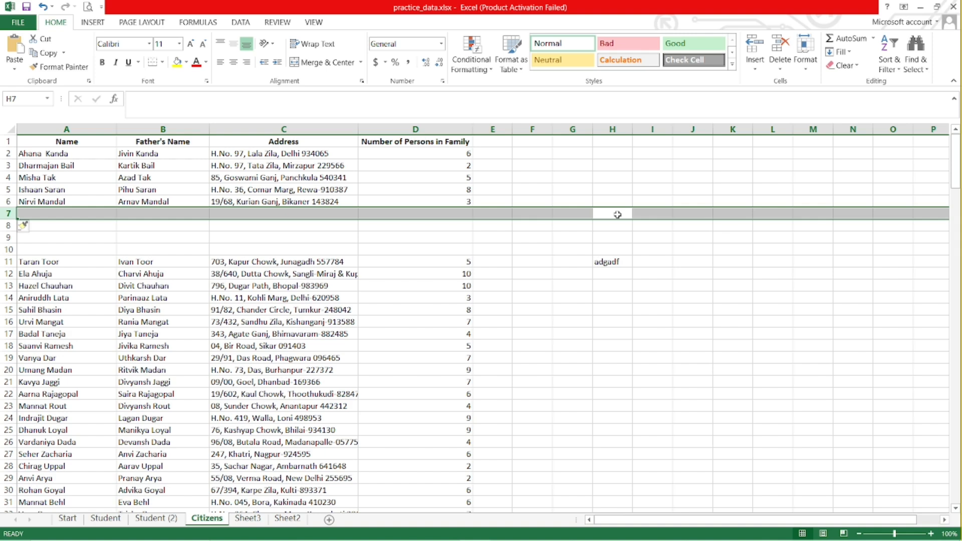
# Delete the four blank sheet rows starting at row 7.
pyautogui.hotkey('ctrl', '-')
pyautogui.hotkey('ctrl', '-')
pyautogui.hotkey('ctrl', '-')
pyautogui.hotkey('ctrl', '-')
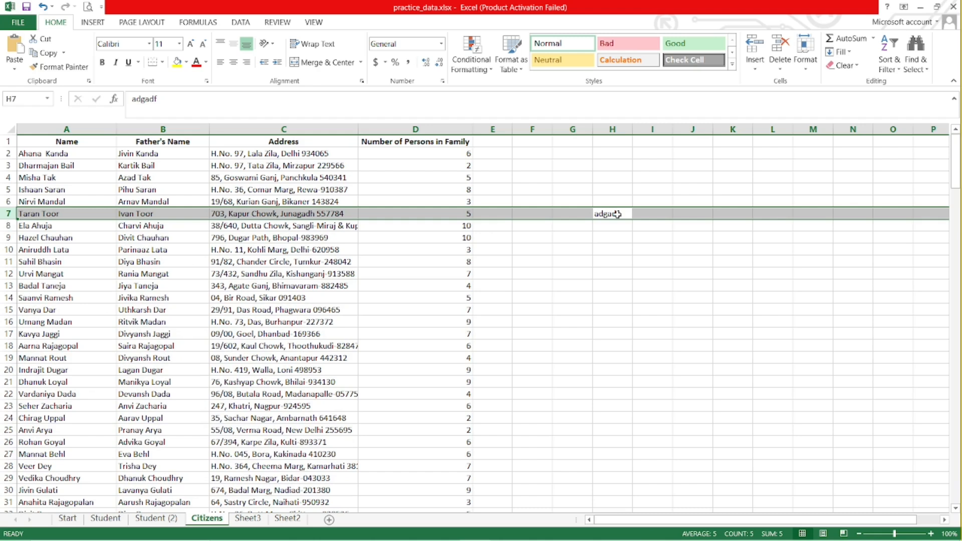
# Insert several blank columns in front of column H, which holds the sample text adgadf.
pyautogui.press('Down')
pyautogui.press('Down')
pyautogui.hotkey('ctrl', 'space')
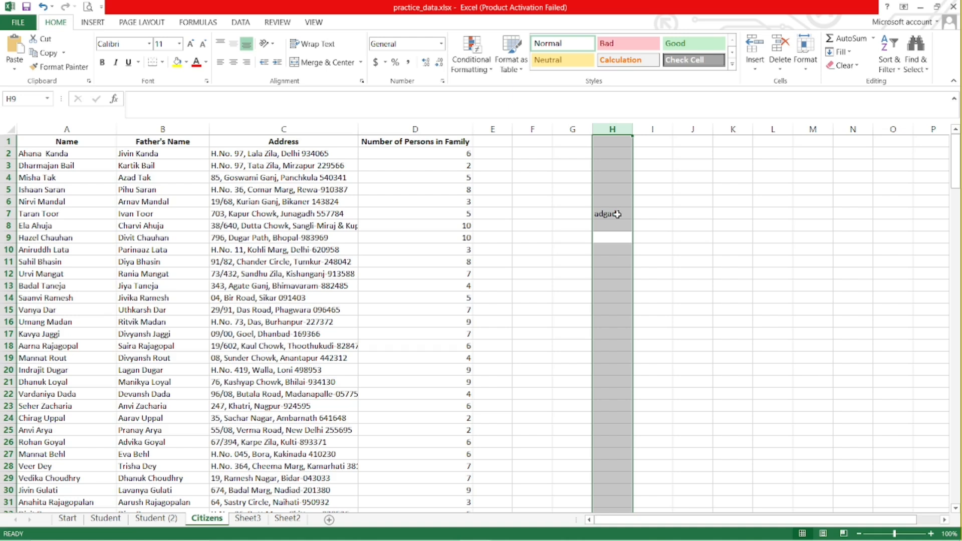
pyautogui.hotkey('ctrl', 'shift', '+')
pyautogui.hotkey('ctrl', 'shift', '+')
pyautogui.hotkey('ctrl', 'shift', '+')
pyautogui.hotkey('ctrl', 'shift', '+')
pyautogui.hotkey('ctrl', 'shift', '+')
pyautogui.hotkey('ctrl', 'shift', '+')
pyautogui.hotkey('ctrl', 'shift', '+')
# Delete the blank columns starting at column H together with the column holding the sample text adgadf.
pyautogui.hotkey('ctrl', '-')
pyautogui.hotkey('ctrl', '-')
pyautogui.hotkey('ctrl', '-')
pyautogui.hotkey('ctrl', '-')
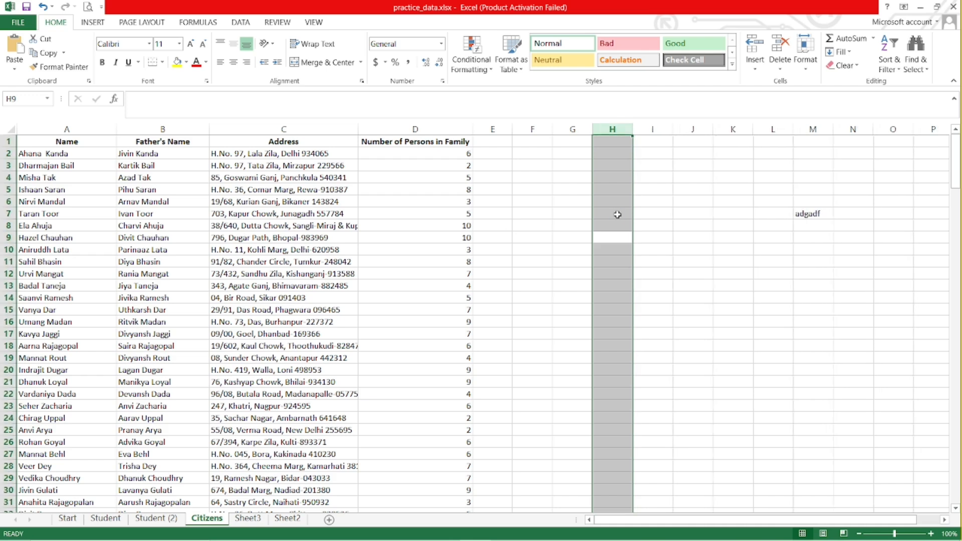
pyautogui.hotkey('ctrl', '-')
pyautogui.hotkey('ctrl', '-')
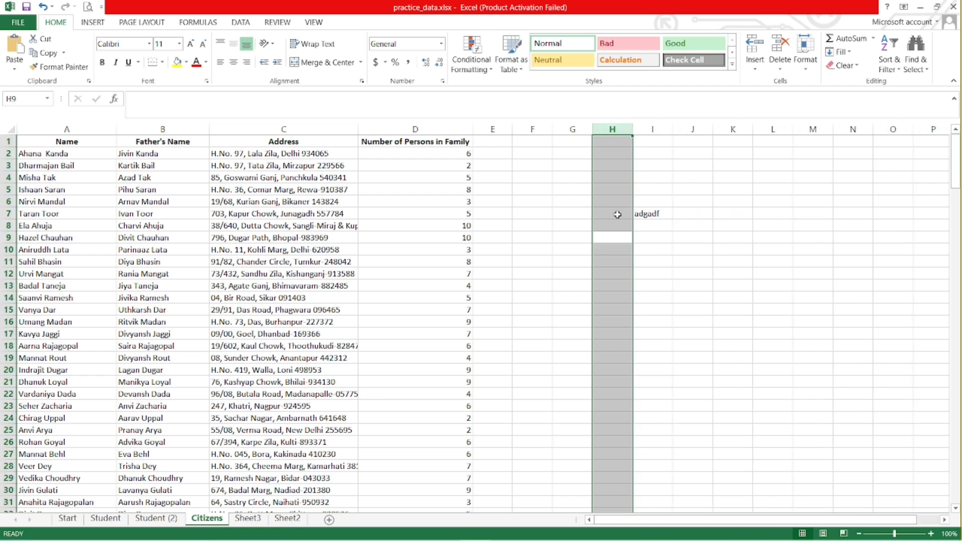
pyautogui.hotkey('ctrl', '-')
# Enter the sample text alsadjfjdaslkjj js in cell F12.
pyautogui.click(549, 274)
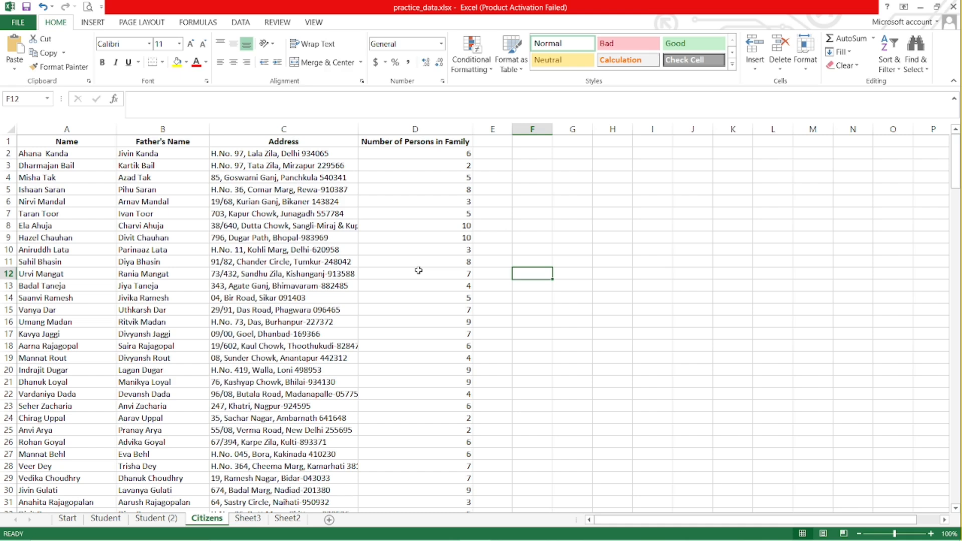
pyautogui.write('alsadjfjdaslkjj js')
pyautogui.press('Return')
pyautogui.press('Return')
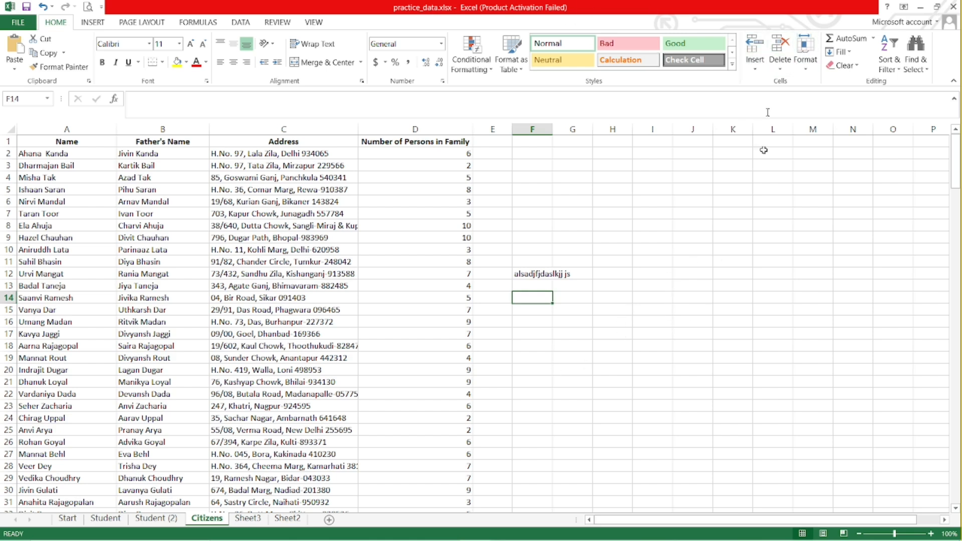
# Select the entire row 14 and then the entire column G from single cells.
pyautogui.click(755, 65)
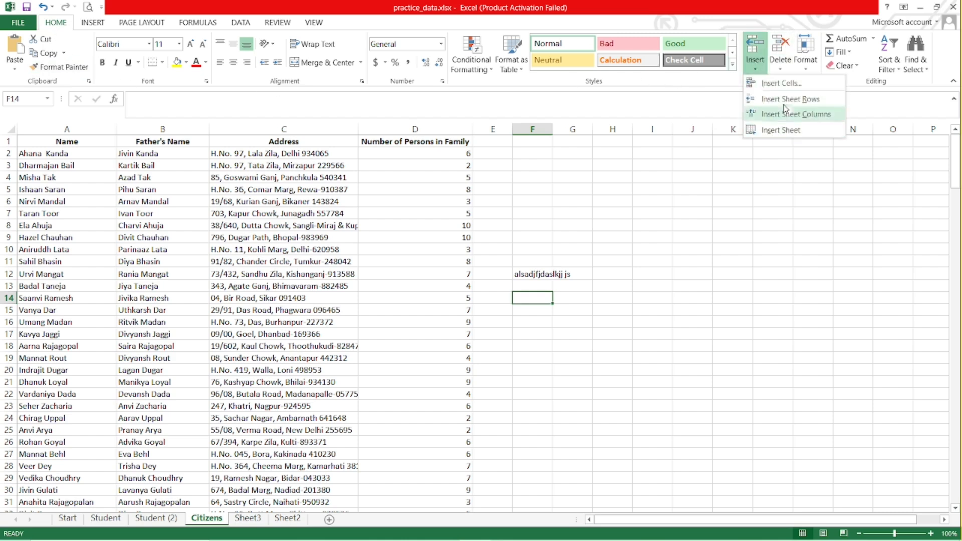
pyautogui.click(534, 297)
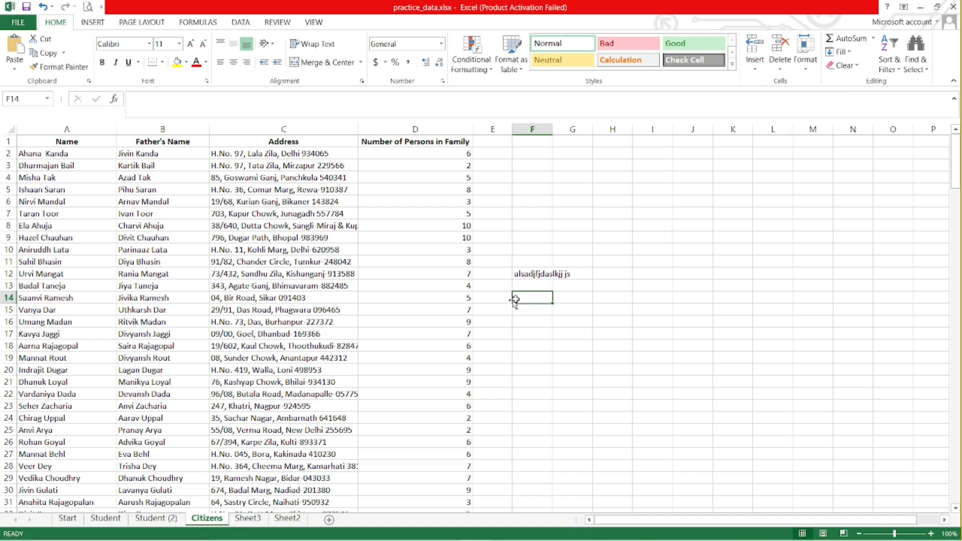
pyautogui.hotkey('shift', 'space')
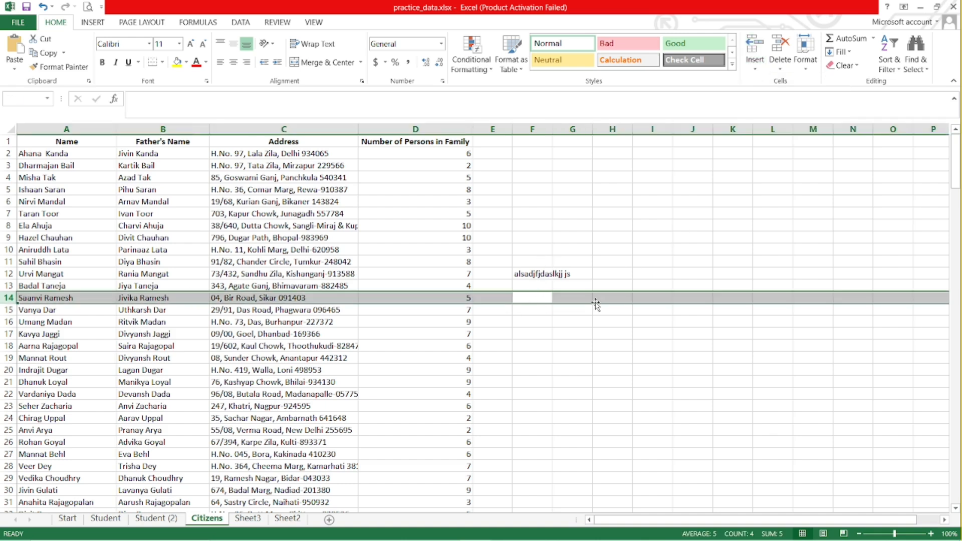
pyautogui.click(576, 310)
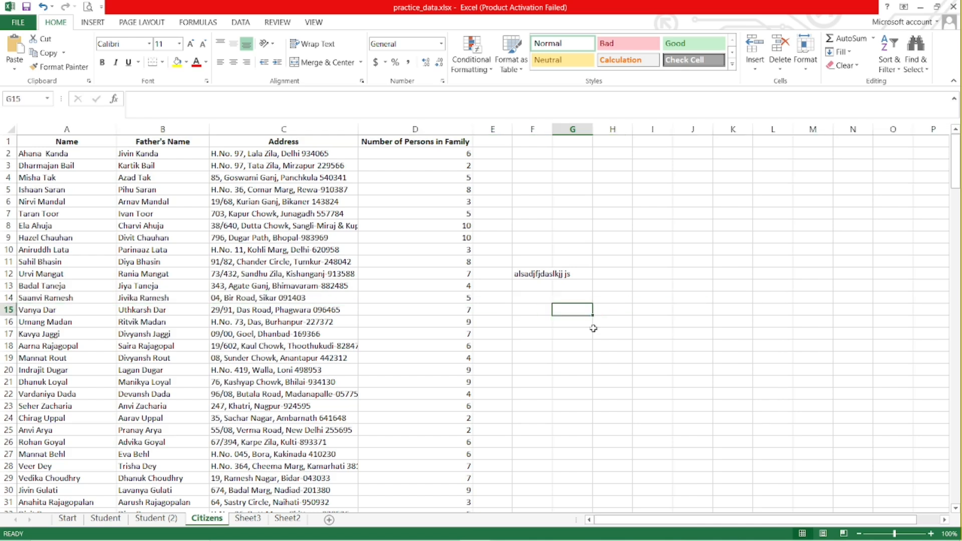
pyautogui.hotkey('ctrl', 'space')
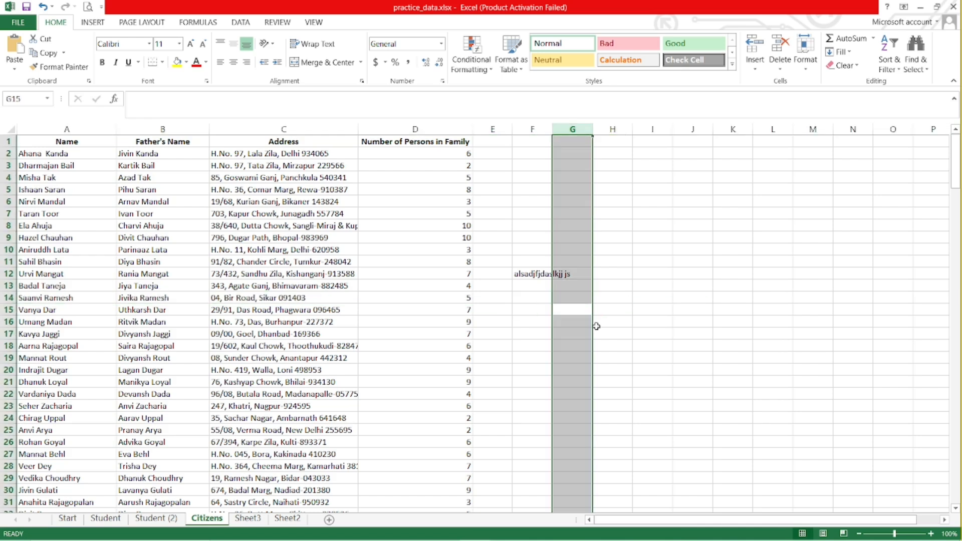
# Insert several blank sheet rows above row 12, which holds the sample text in column F.
pyautogui.click(531, 277)
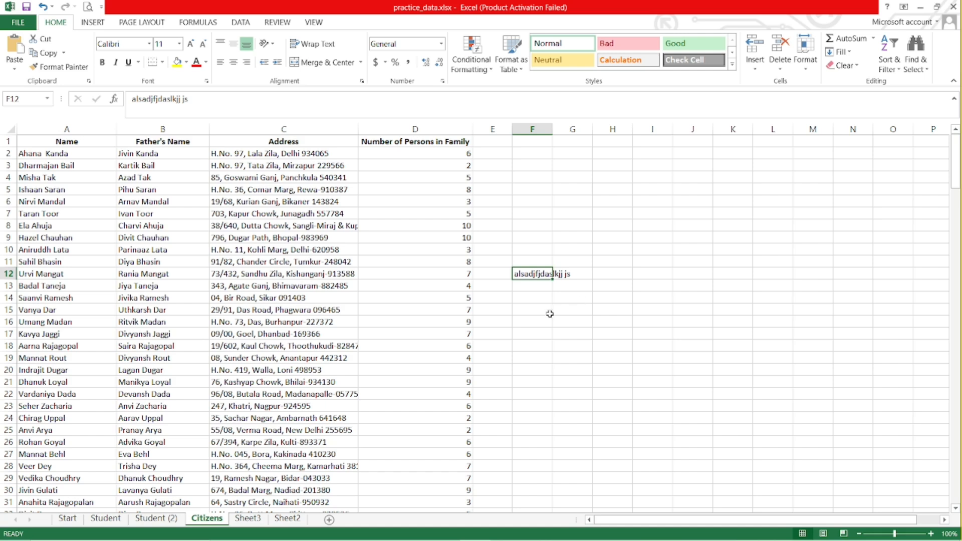
pyautogui.hotkey('ctrl', '+')
pyautogui.press('Escape')
pyautogui.hotkey('shift', 'space')
pyautogui.hotkey('ctrl', '+')
pyautogui.hotkey('ctrl', '+')
pyautogui.hotkey('ctrl', '+')
pyautogui.hotkey('ctrl', '+')
pyautogui.hotkey('ctrl', '+')
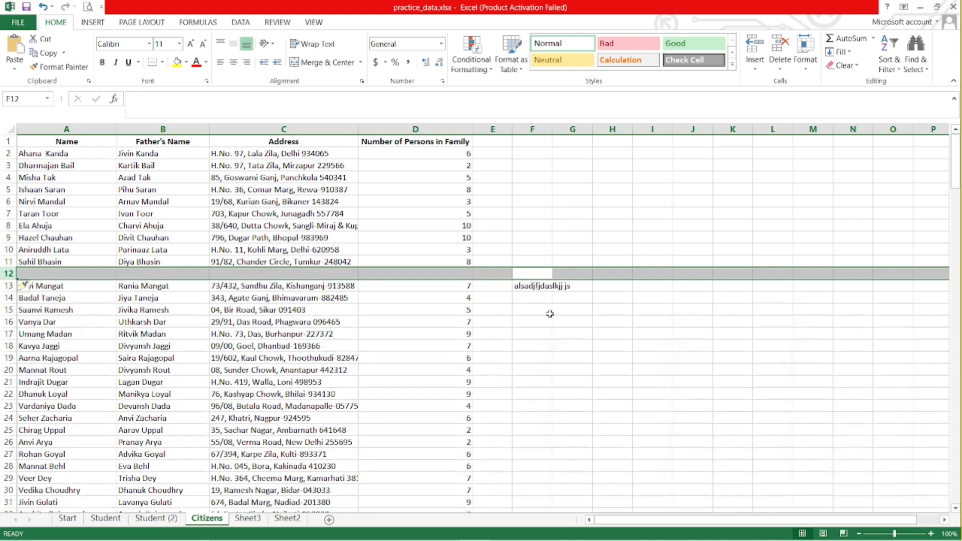
# Delete all blank sheet rows starting at row 12 and select cell F14.
pyautogui.hotkey('ctrl', '-')
pyautogui.hotkey('ctrl', '-')
pyautogui.hotkey('ctrl', '-')
pyautogui.hotkey('ctrl', '-')
pyautogui.hotkey('ctrl', '-')
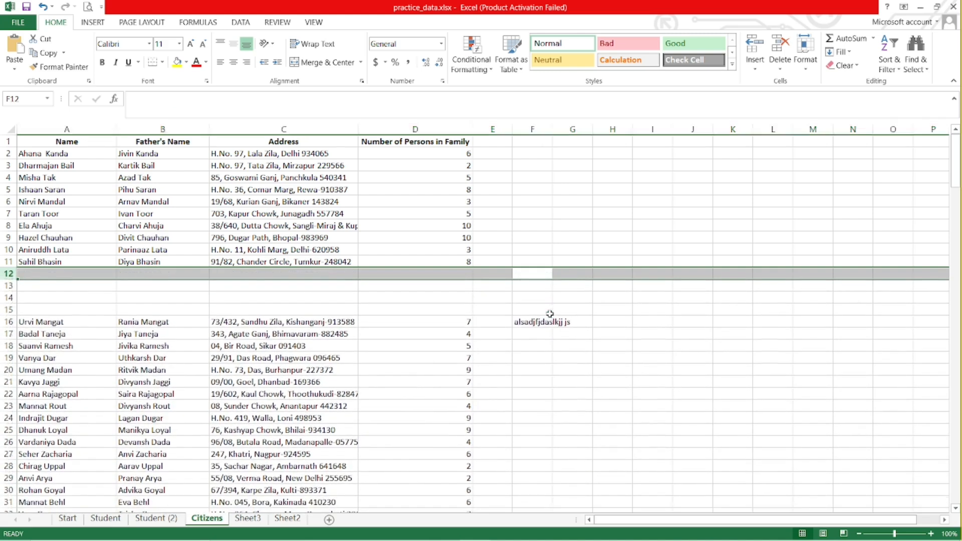
pyautogui.click(527, 295)
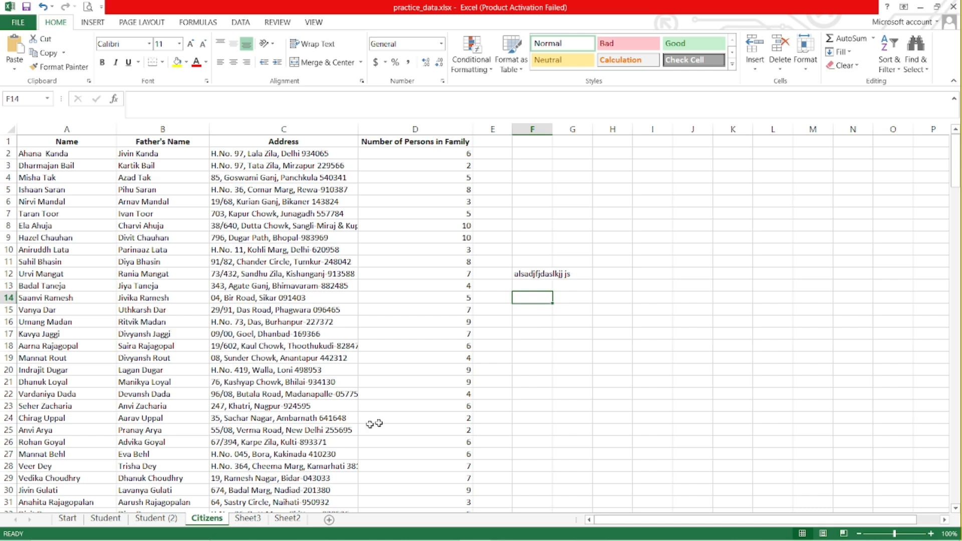
pyautogui.click(755, 68)
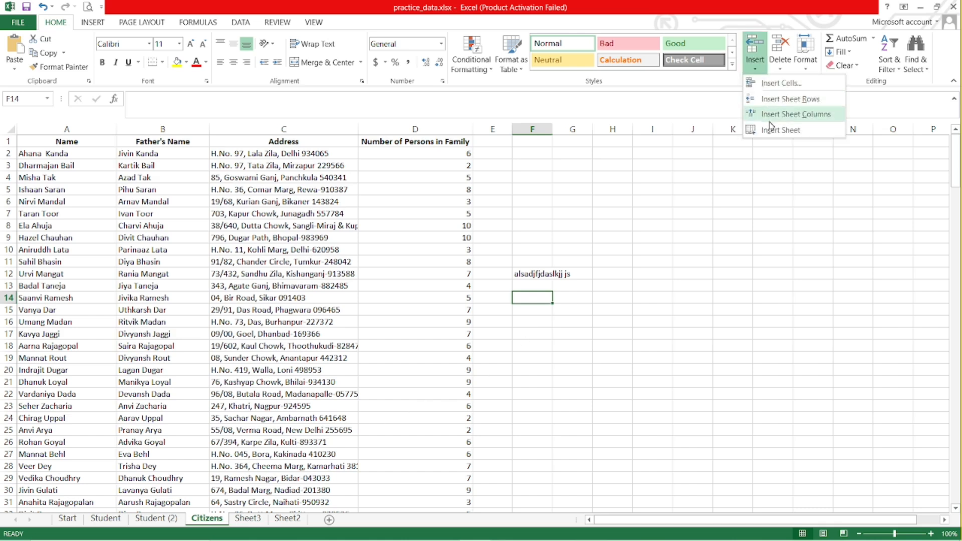
pyautogui.click(780, 66)
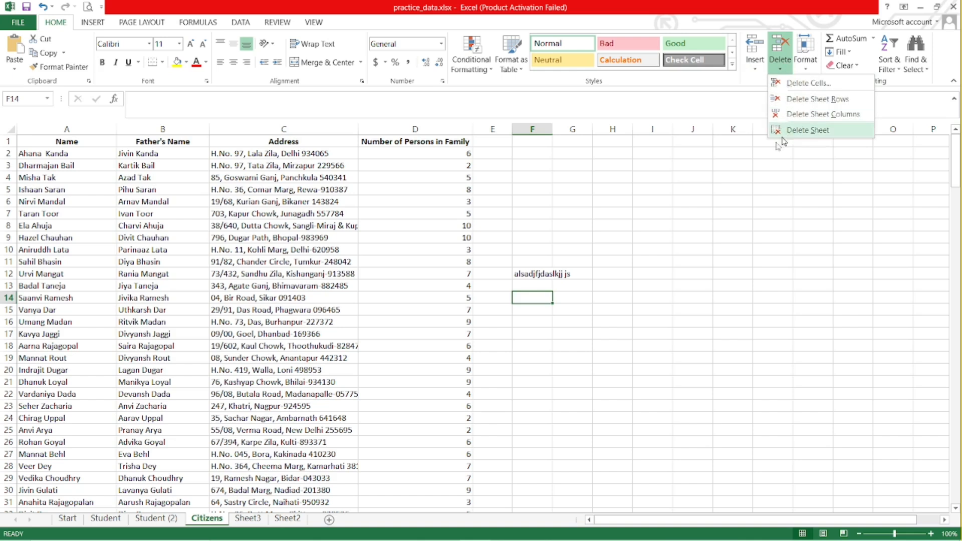
pyautogui.click(756, 65)
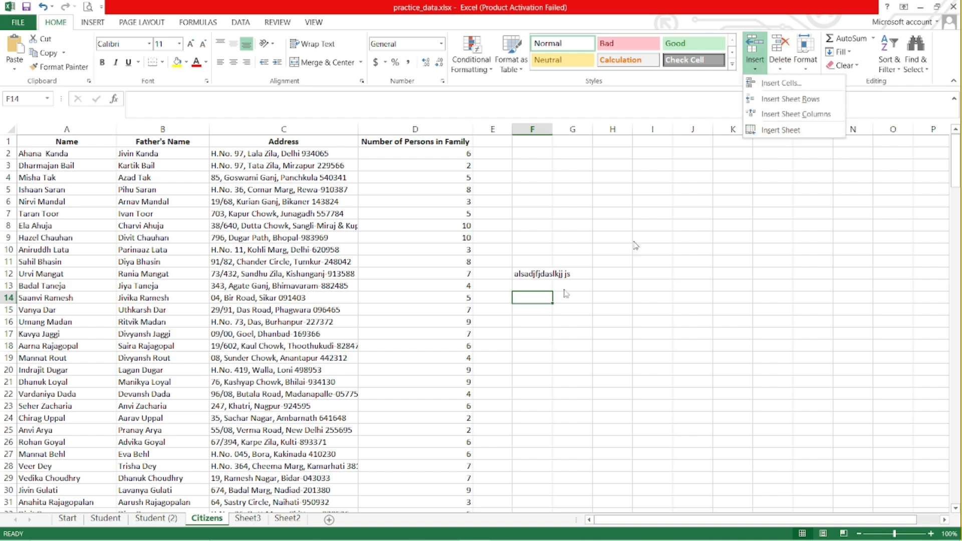
pyautogui.click(371, 432)
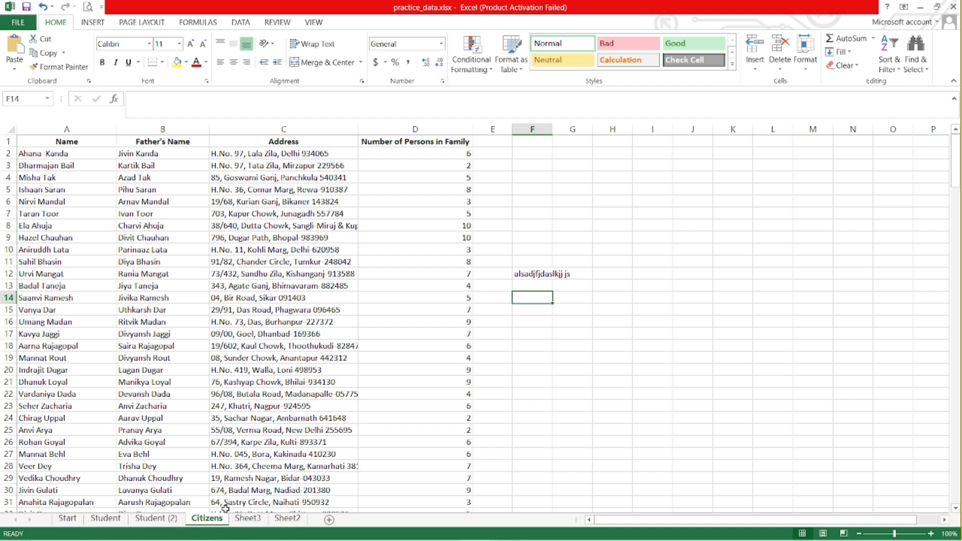
# Insert a new blank worksheet in front of the Citizens sheet.
pyautogui.click(307, 439)
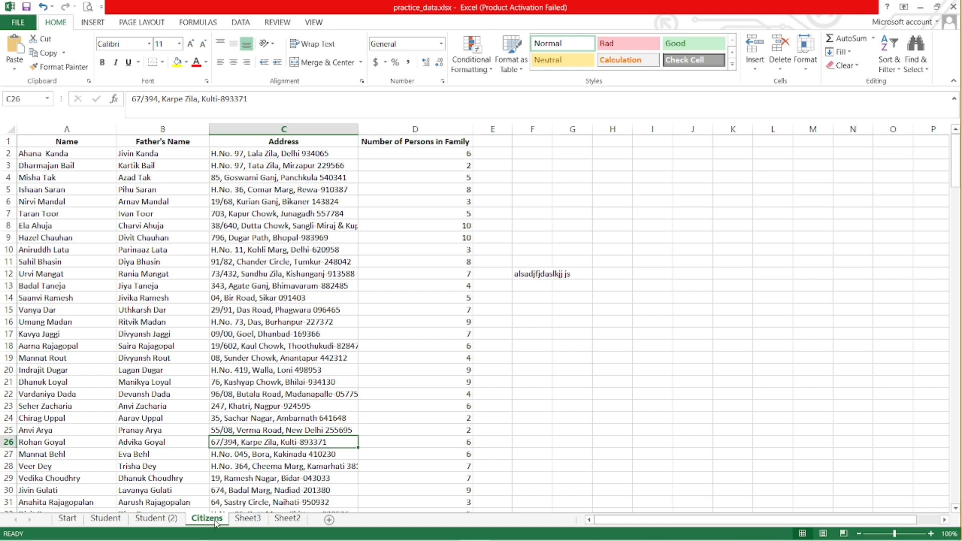
pyautogui.click(755, 70)
pyautogui.click(761, 131)
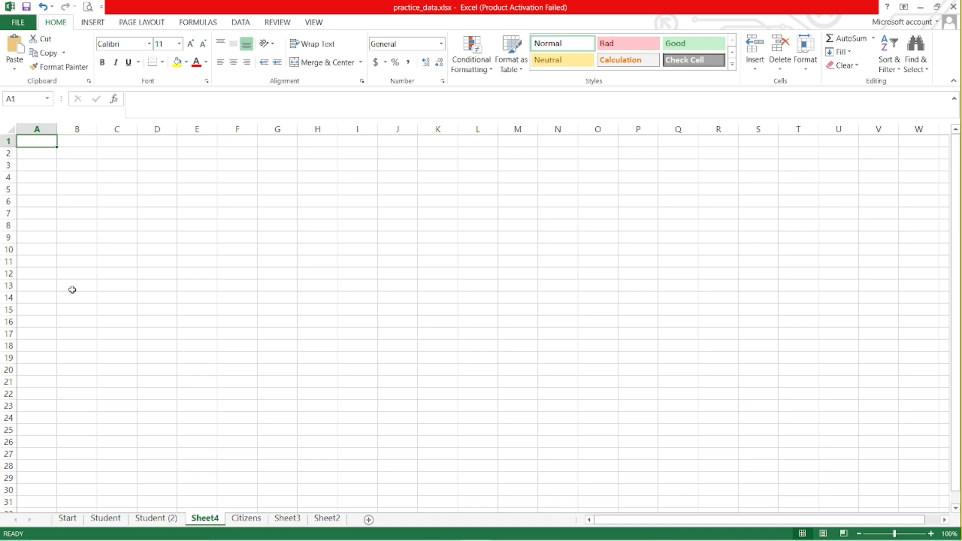
# Delete the blank worksheet Sheet4 in front of the Citizens sheet.
pyautogui.click(134, 169)
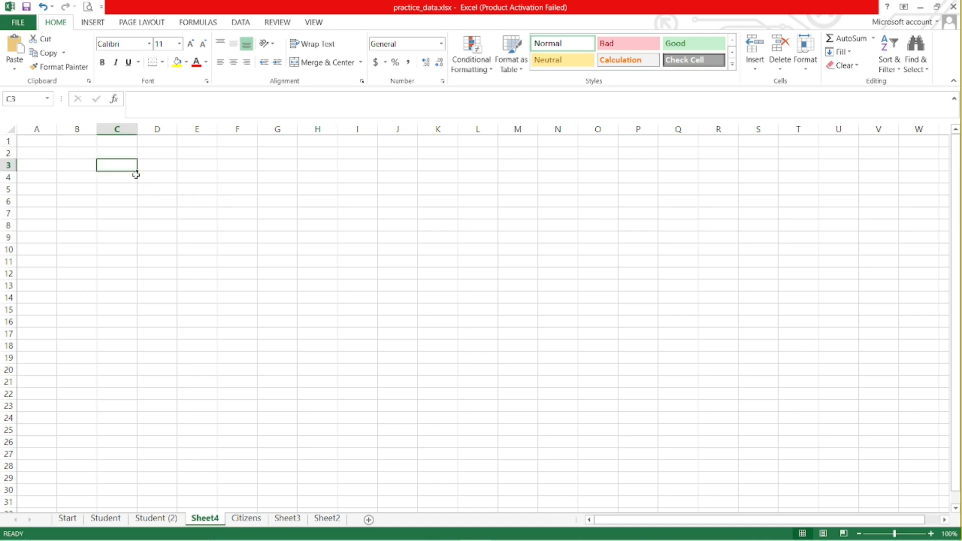
pyautogui.click(783, 68)
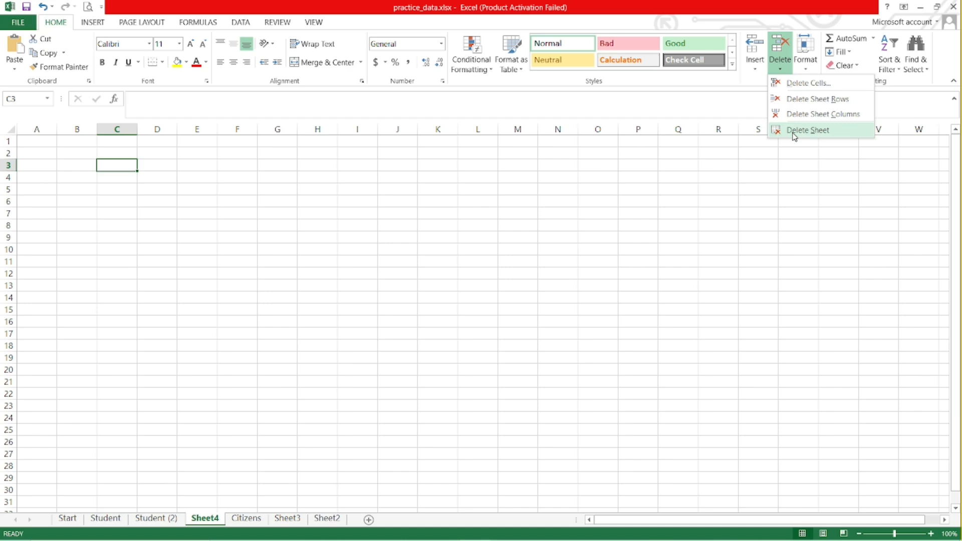
pyautogui.click(793, 134)
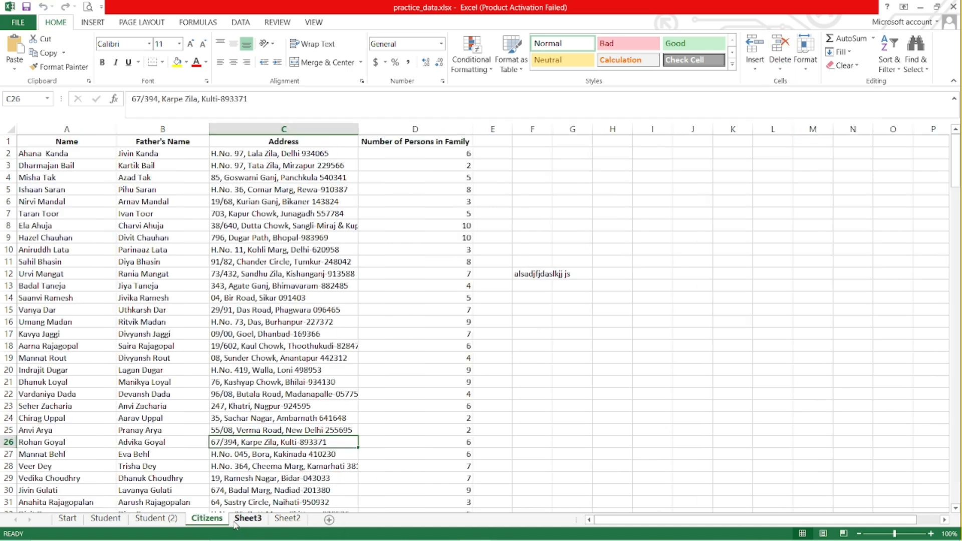
# Insert a new blank worksheet between Sheet3 and Sheet2, then open the sheet Insert dialog for it and cancel.
pyautogui.click(264, 519)
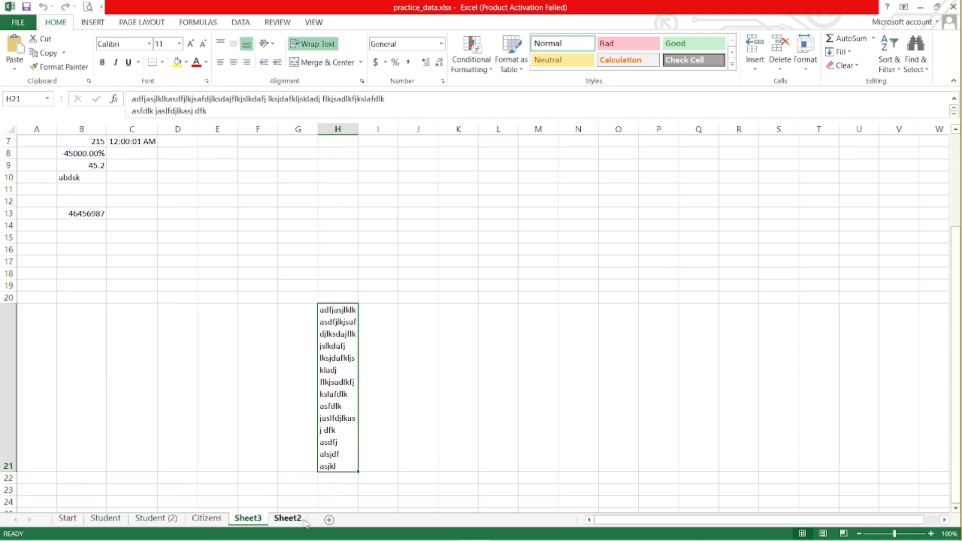
pyautogui.click(329, 519)
pyautogui.rightClick(288, 518)
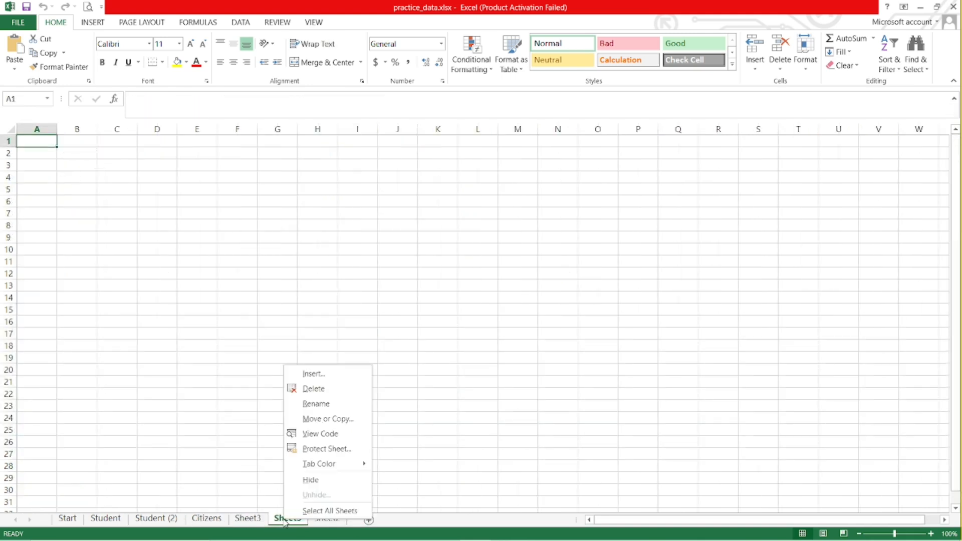
pyautogui.click(321, 377)
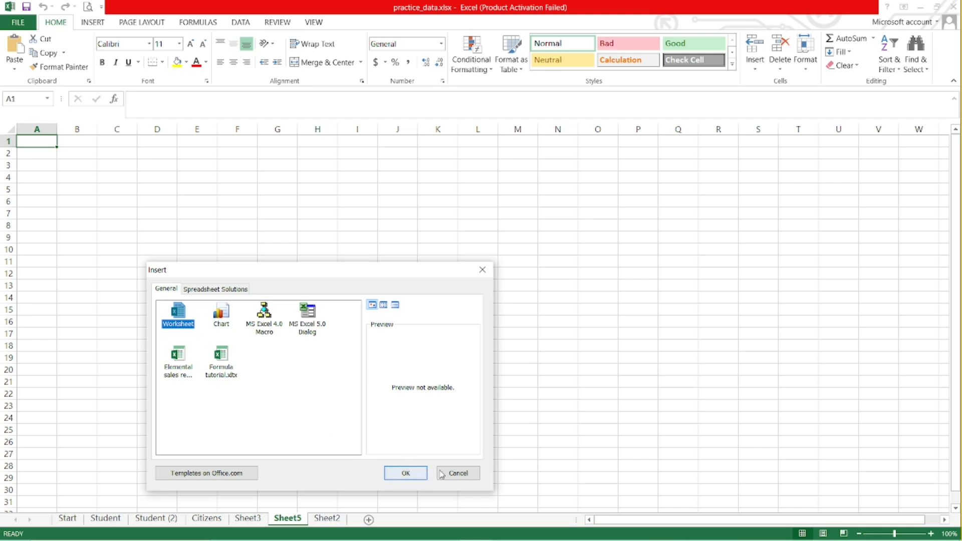
pyautogui.click(452, 475)
pyautogui.click(502, 393)
# Delete the blank worksheet Sheet5 located between Sheet3 and Sheet2.
pyautogui.rightClick(294, 521)
pyautogui.click(322, 387)
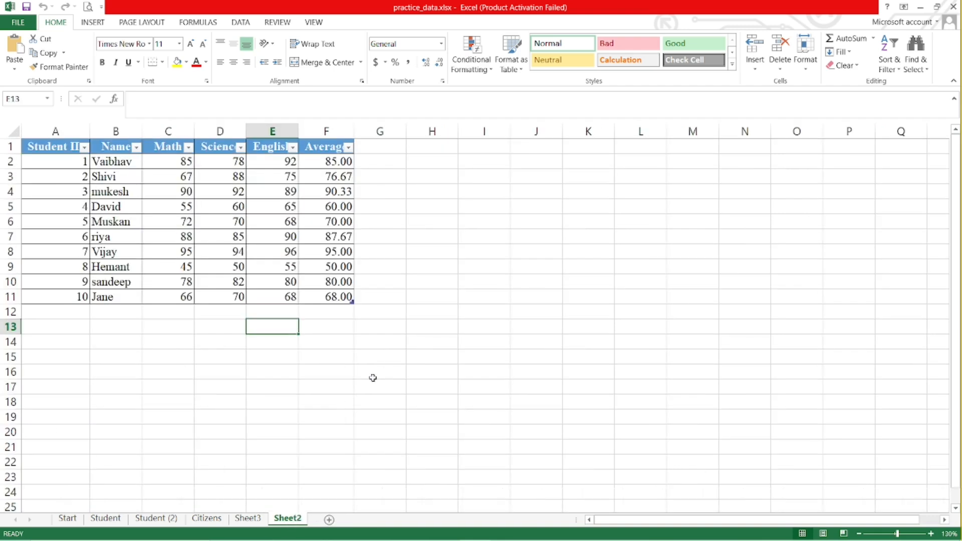
pyautogui.click(281, 362)
# Return to the Citizens sheet and look over the Format options for cell size, visibility, sheets and protection.
pyautogui.click(245, 519)
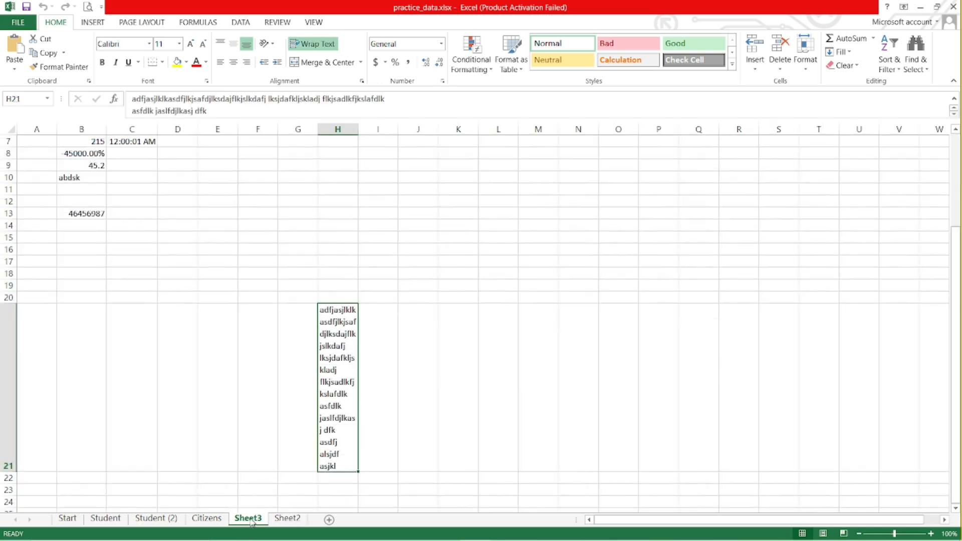
pyautogui.click(245, 423)
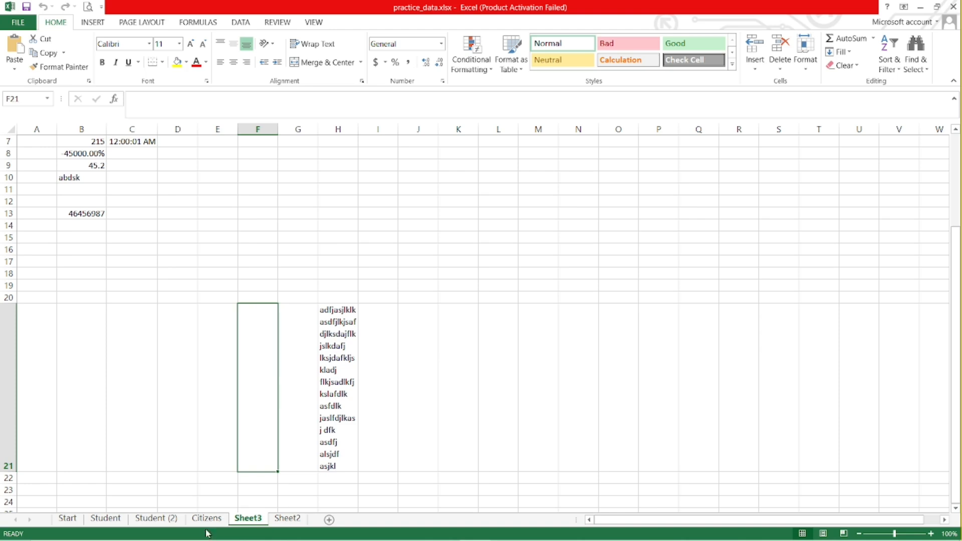
pyautogui.click(220, 520)
pyautogui.press('Up')
pyautogui.press('Up')
pyautogui.press('Up')
pyautogui.press('Up')
pyautogui.press('Up')
pyautogui.press('Up')
pyautogui.press('Up')
pyautogui.press('Up')
pyautogui.press('Up')
pyautogui.press('Up')
pyautogui.press('Up')
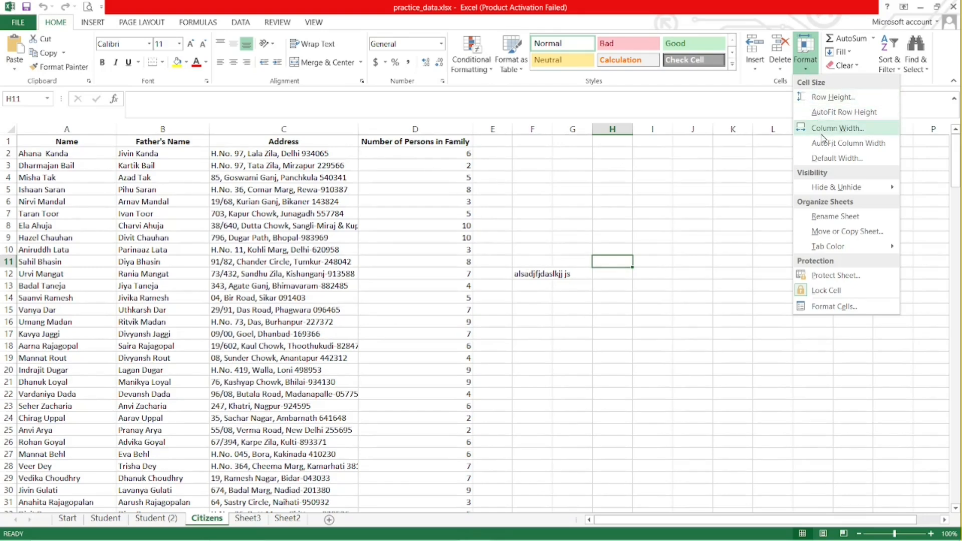
pyautogui.click(375, 250)
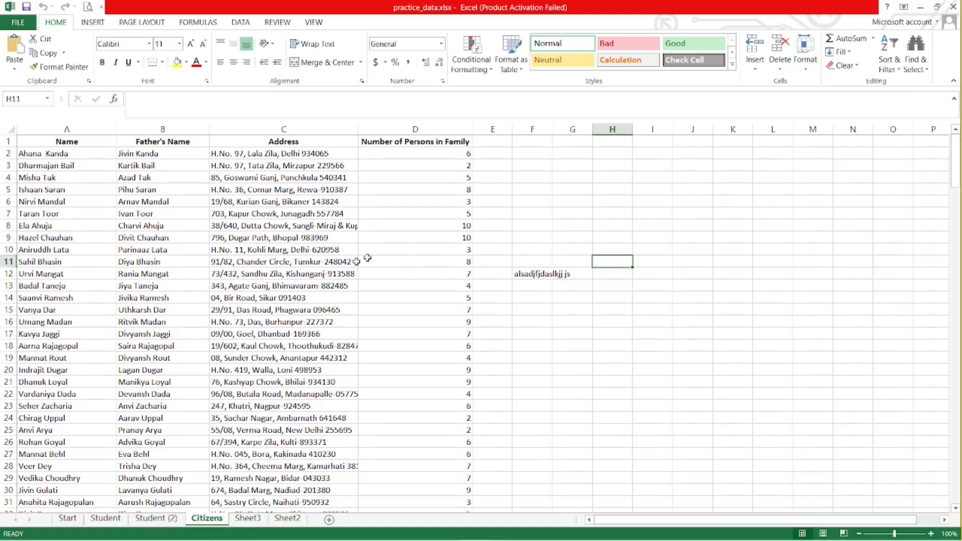
# Set the width of column D, Number of Persons in Family, to 7.
pyautogui.click(421, 178)
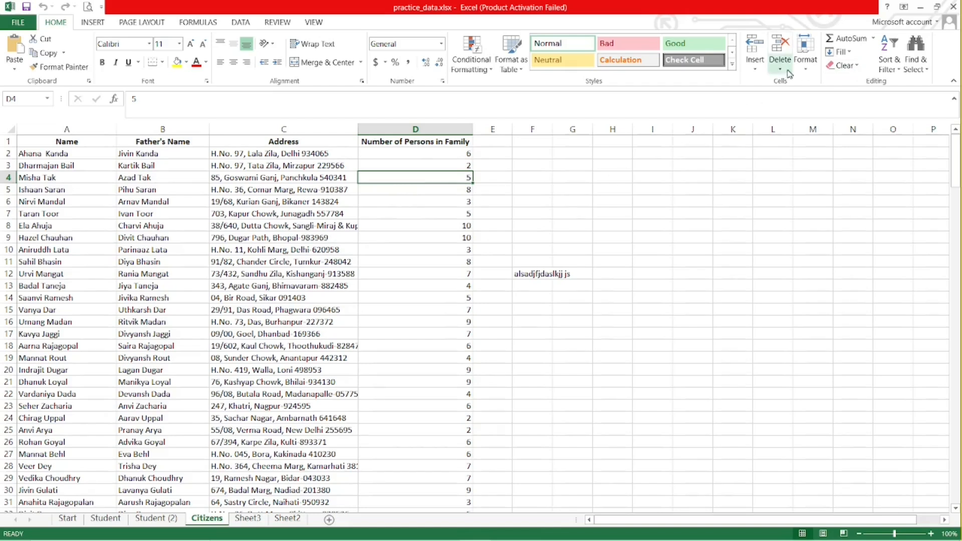
pyautogui.click(805, 55)
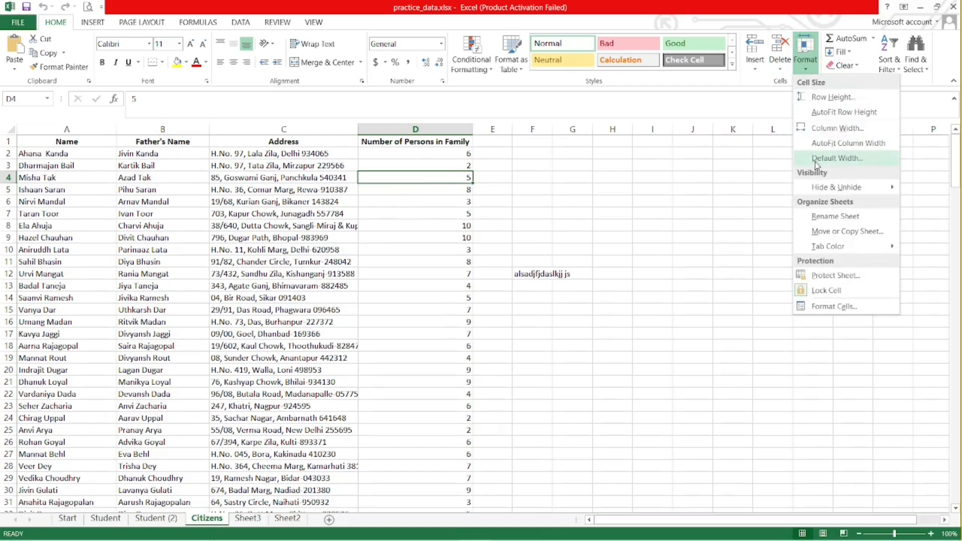
pyautogui.click(832, 128)
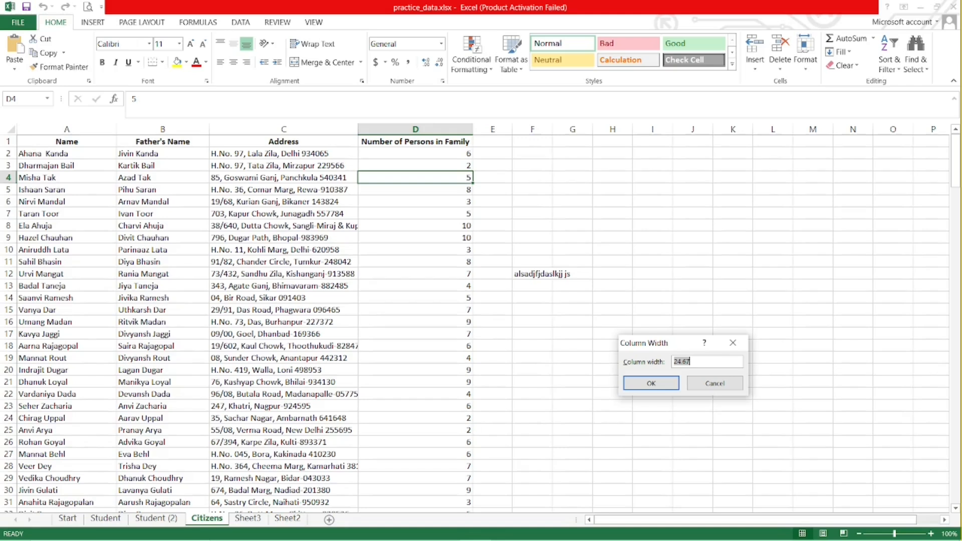
pyautogui.write('7')
pyautogui.press('Return')
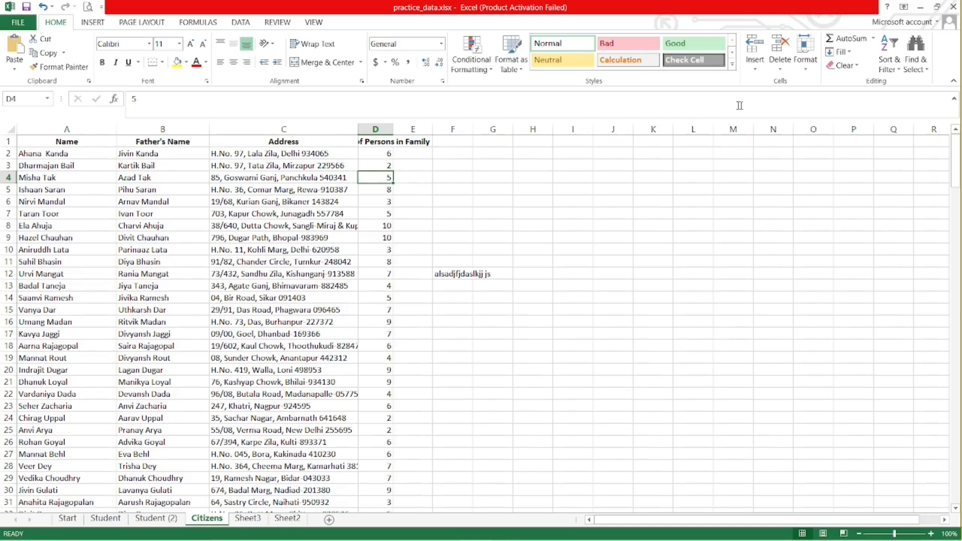
# Set the height of row 4 to 70.
pyautogui.click(805, 59)
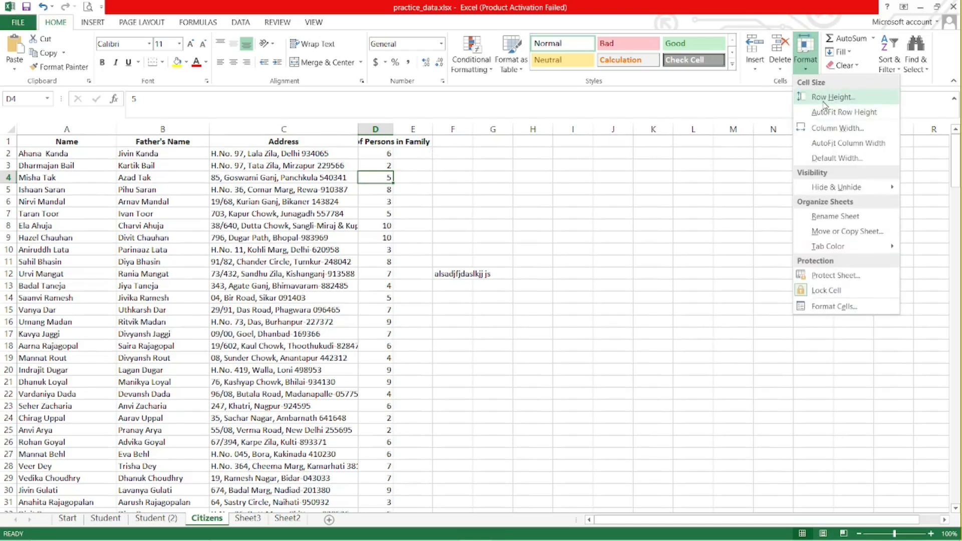
pyautogui.click(824, 98)
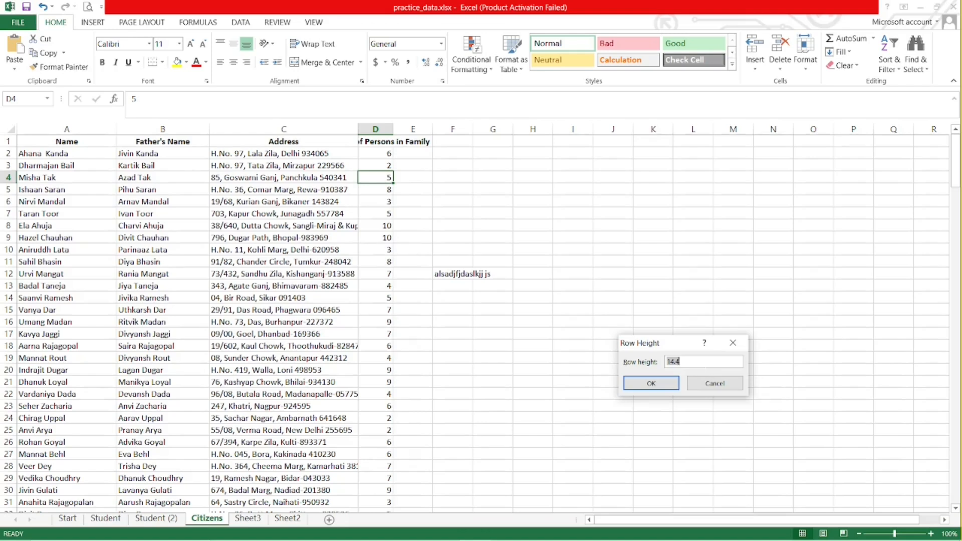
pyautogui.write('70')
pyautogui.press('Return')
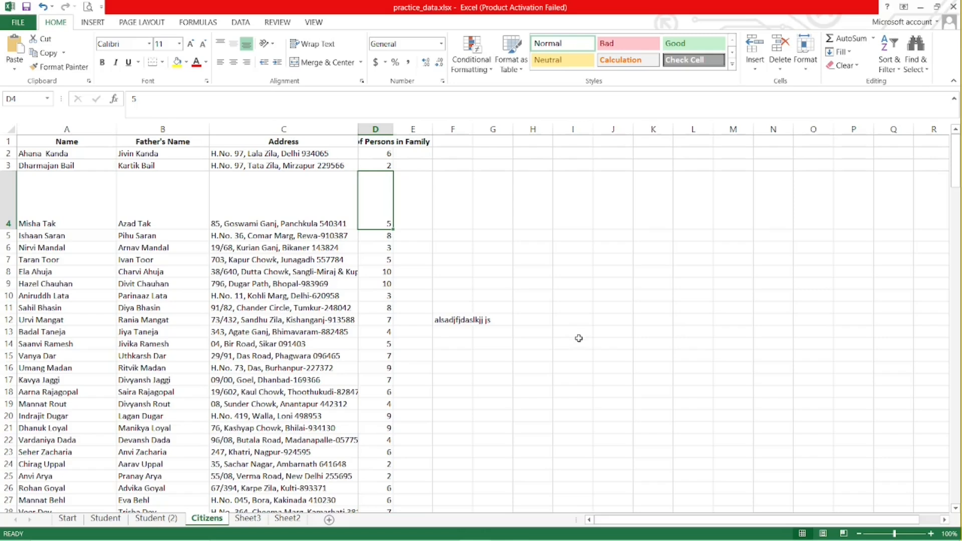
# Restore row 4 to its previous height and column D to its previous width.
pyautogui.click(805, 50)
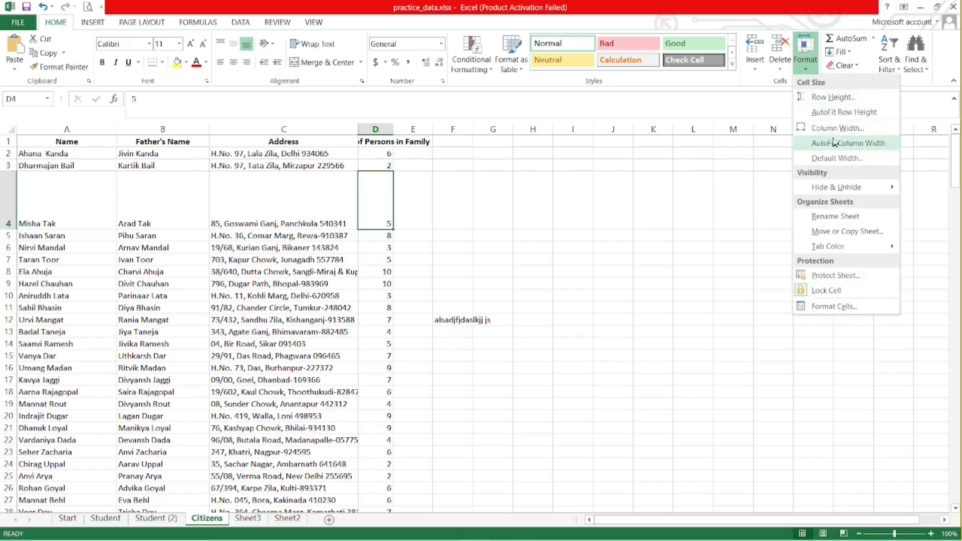
pyautogui.click(588, 224)
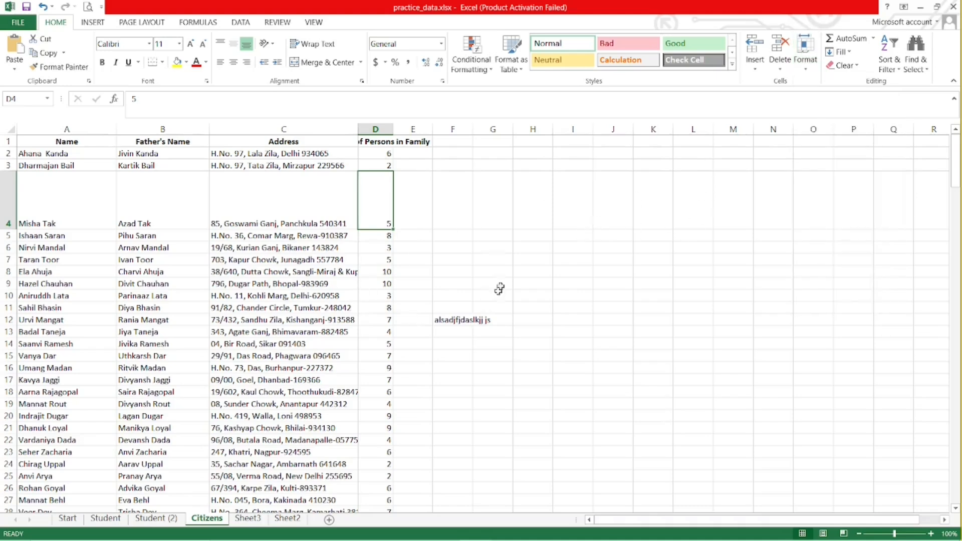
pyautogui.doubleClick(9, 229)
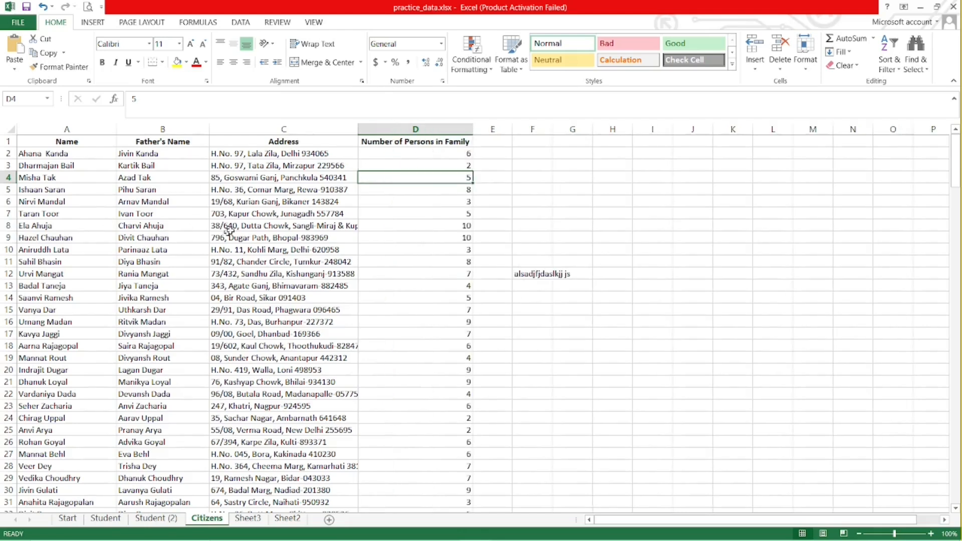
# Select the whole of row 4, open its Row Height setting and dismiss it.
pyautogui.click(8, 177)
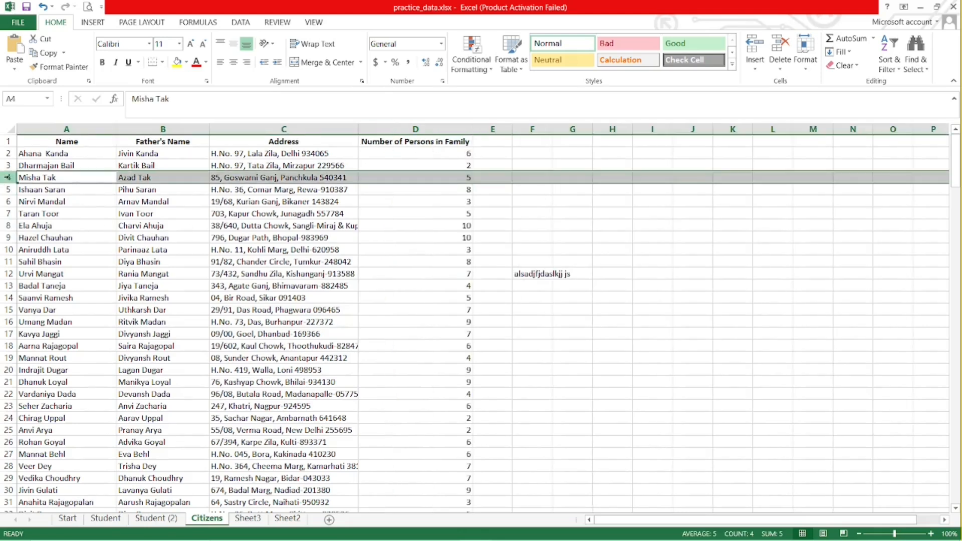
pyautogui.rightClick(8, 177)
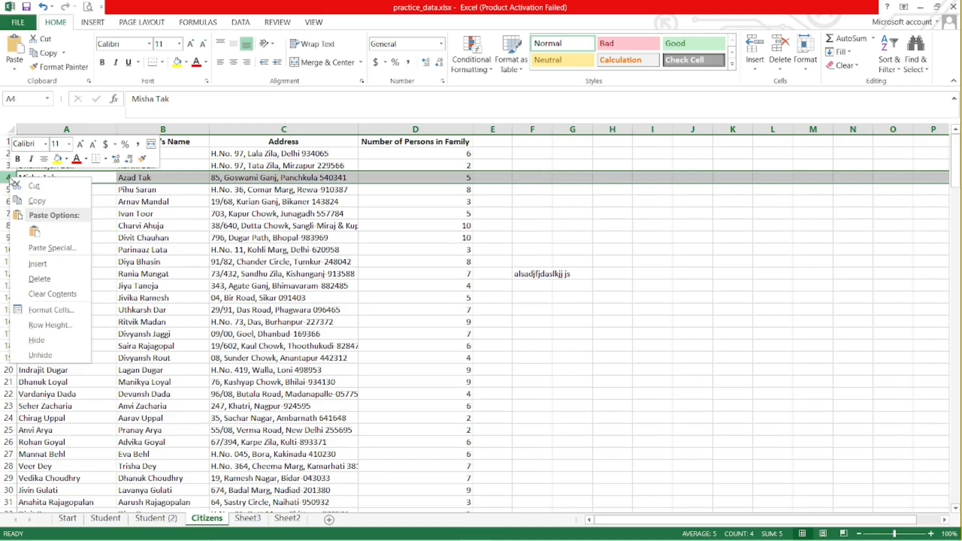
pyautogui.click(48, 326)
pyautogui.click(95, 337)
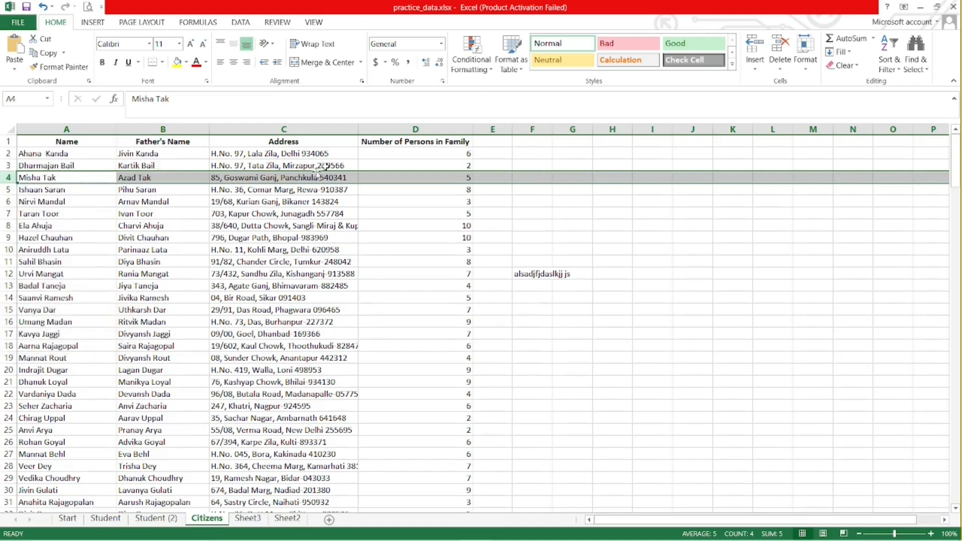
# Select the whole of column D, open its Column Width setting and dismiss it.
pyautogui.click(390, 128)
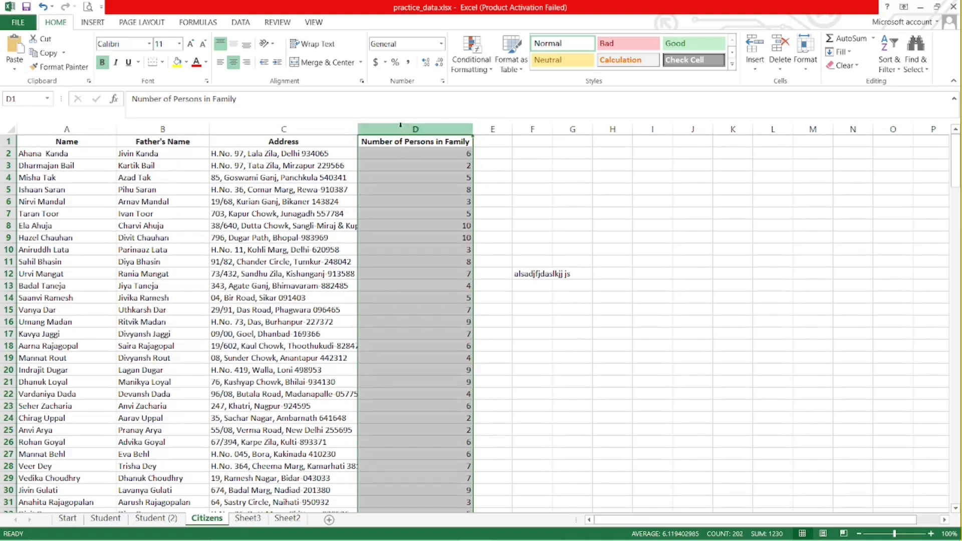
pyautogui.rightClick(401, 128)
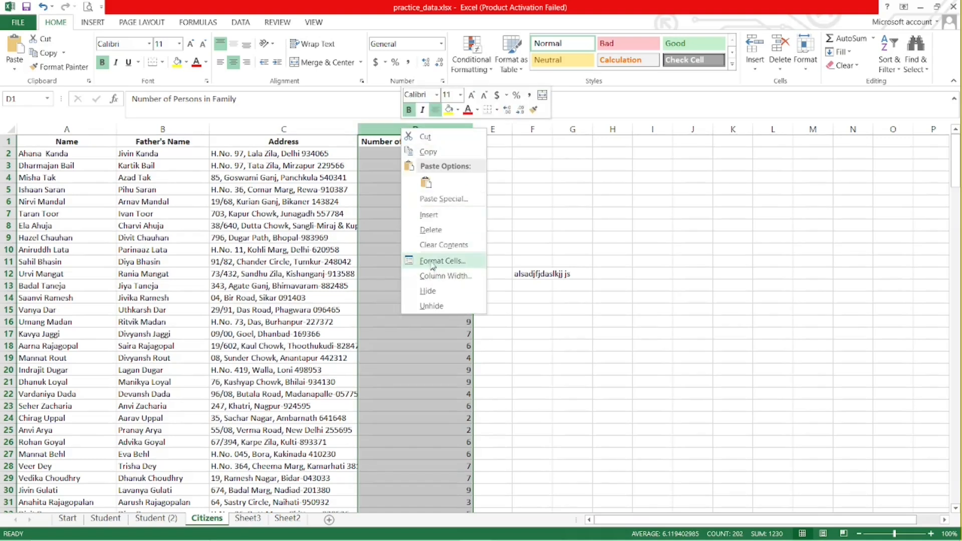
pyautogui.click(435, 279)
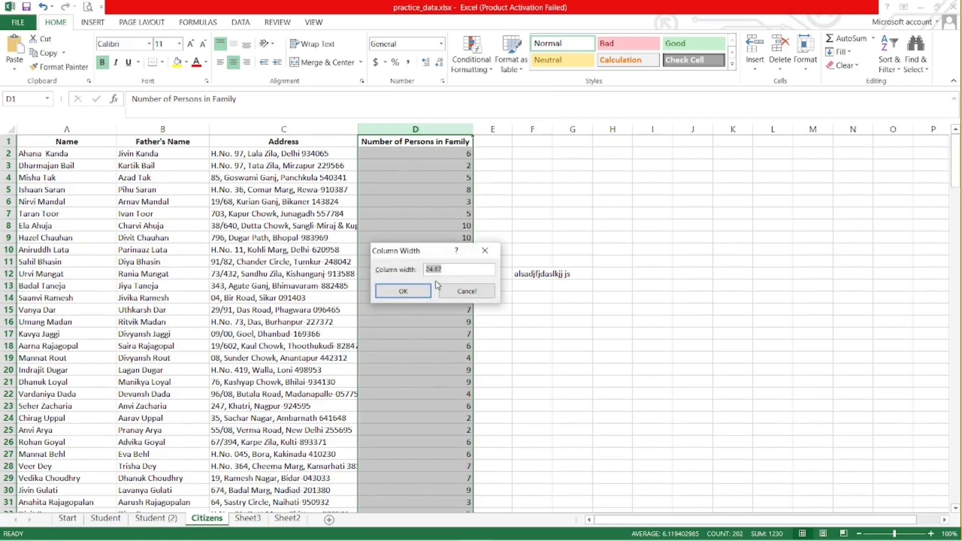
pyautogui.click(441, 290)
# Compare the Format size options with the column width and row height commands offered for column D and row 6.
pyautogui.click(811, 70)
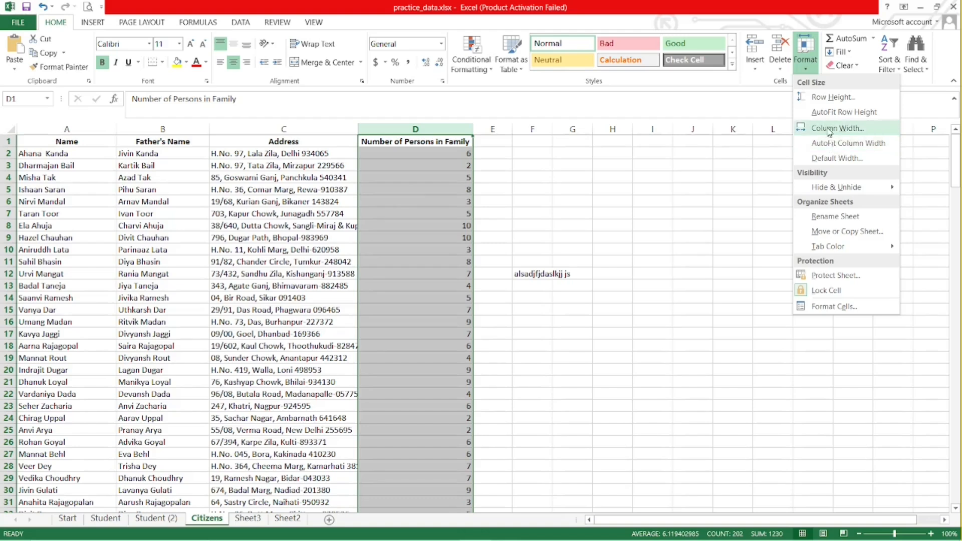
pyautogui.press('Escape')
pyautogui.rightClick(420, 131)
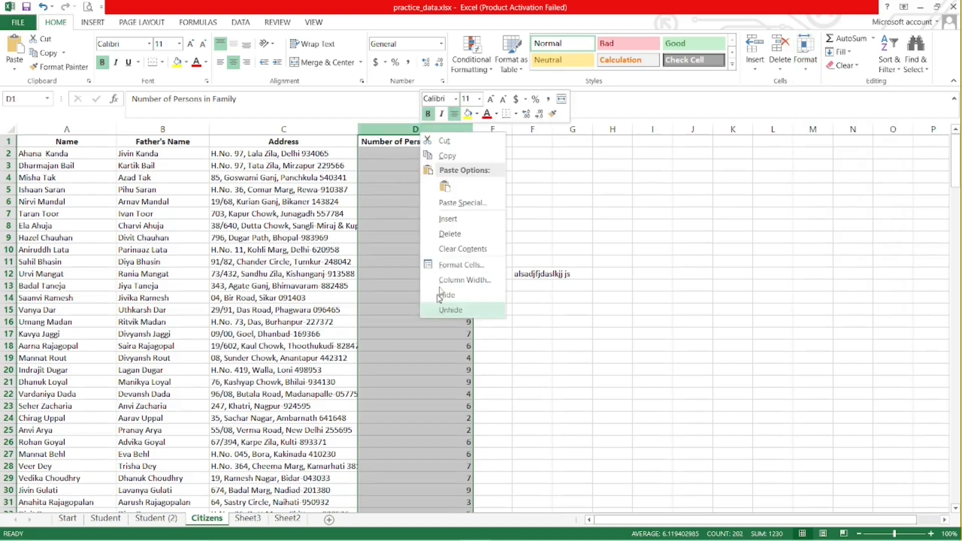
pyautogui.press('Escape')
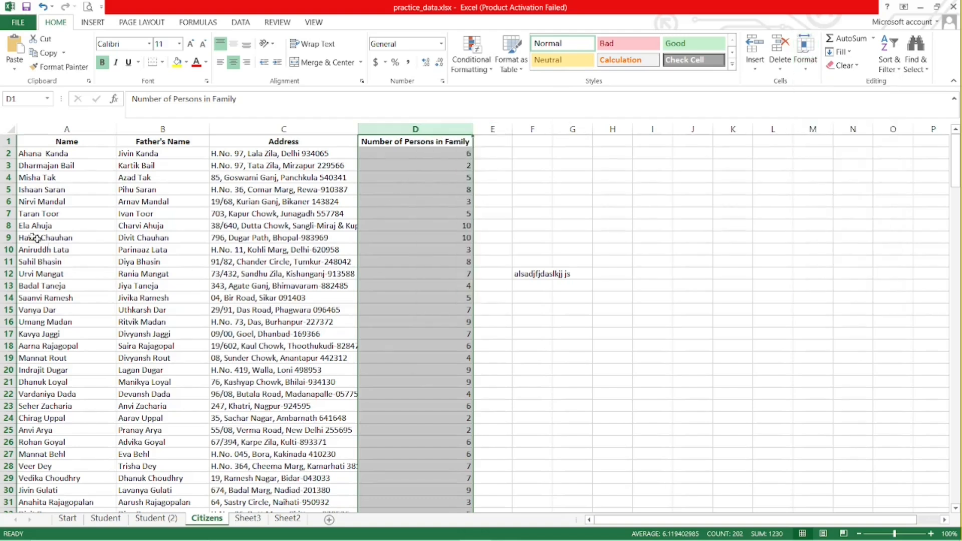
pyautogui.rightClick(8, 203)
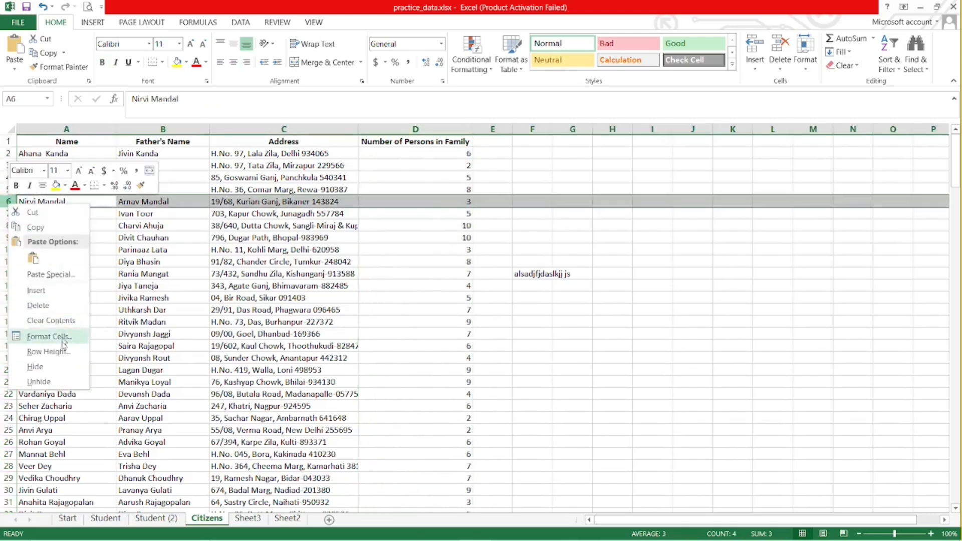
pyautogui.press('Escape')
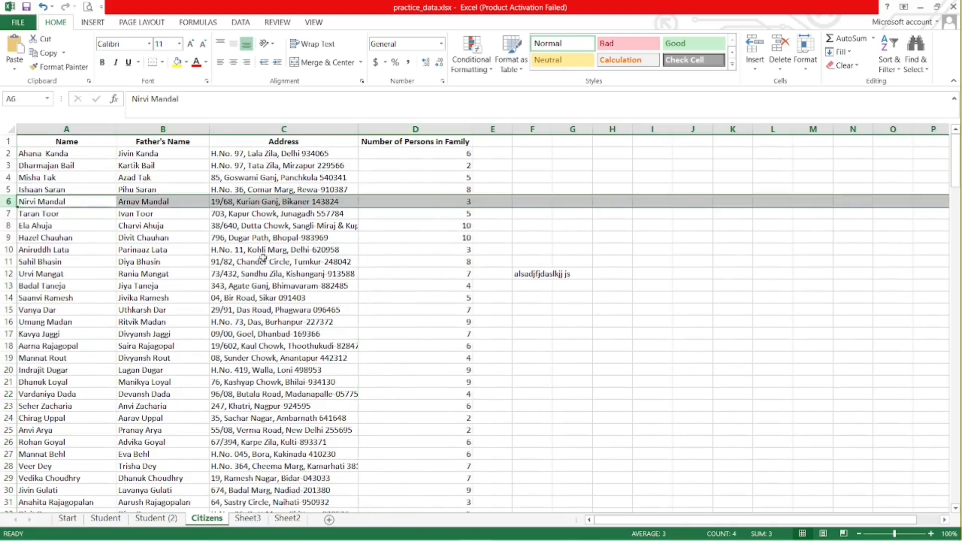
pyautogui.click(276, 224)
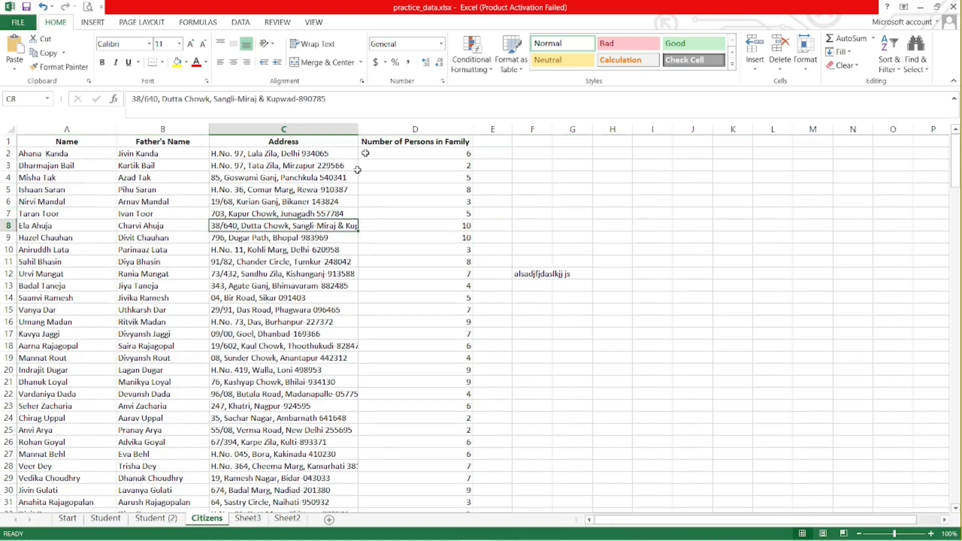
# Narrow the Address column C until its text is cut off, then apply AutoFit Column Width to it.
pyautogui.moveTo(358, 131); pyautogui.dragTo(291, 135)
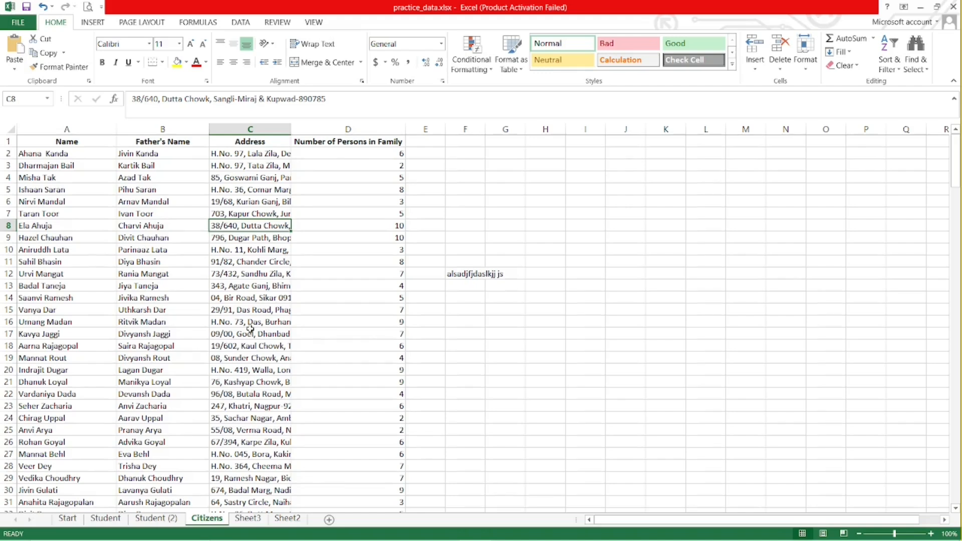
pyautogui.click(806, 71)
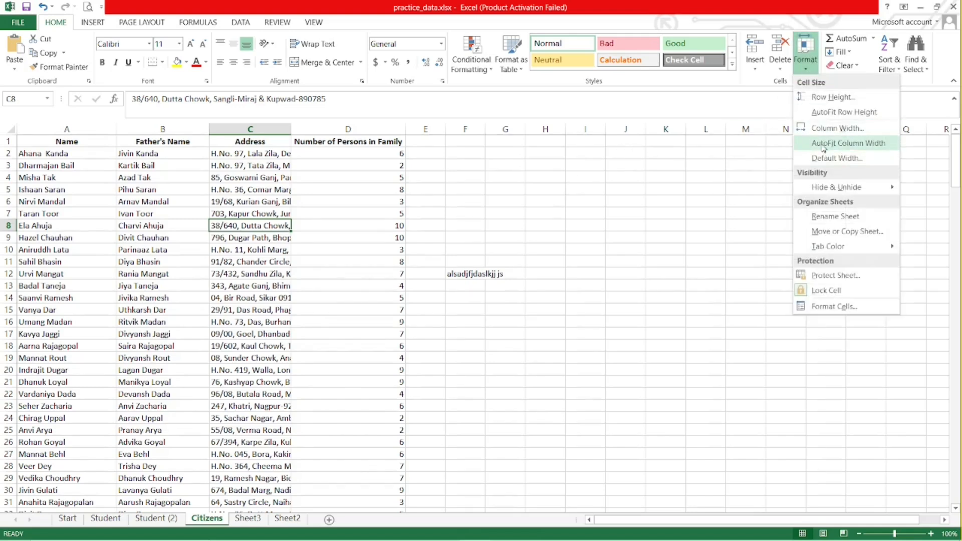
pyautogui.click(870, 146)
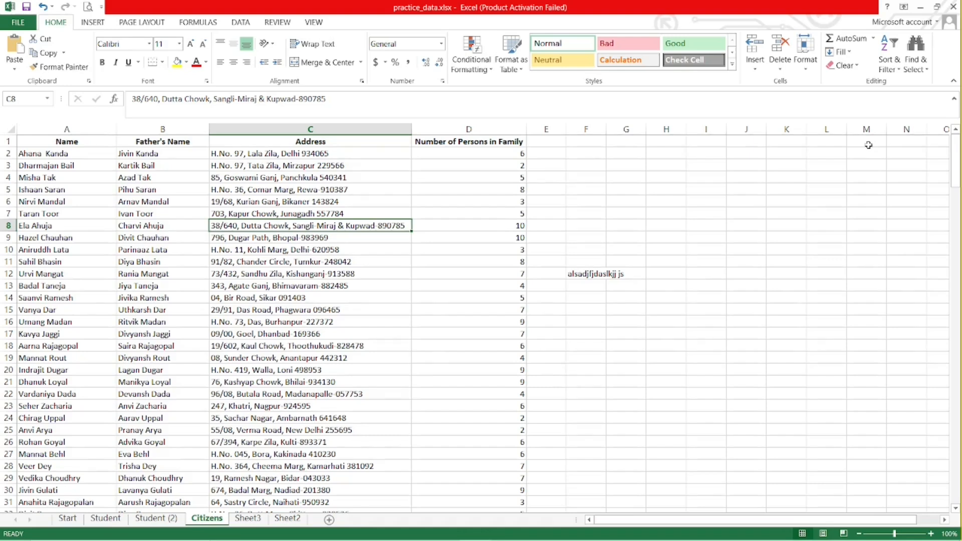
pyautogui.click(328, 127)
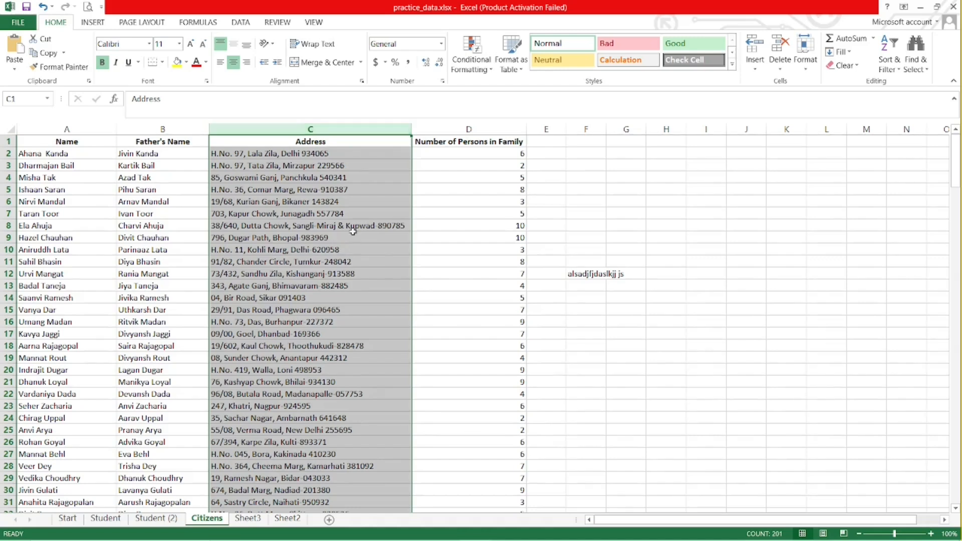
pyautogui.click(340, 223)
pyautogui.click(331, 189)
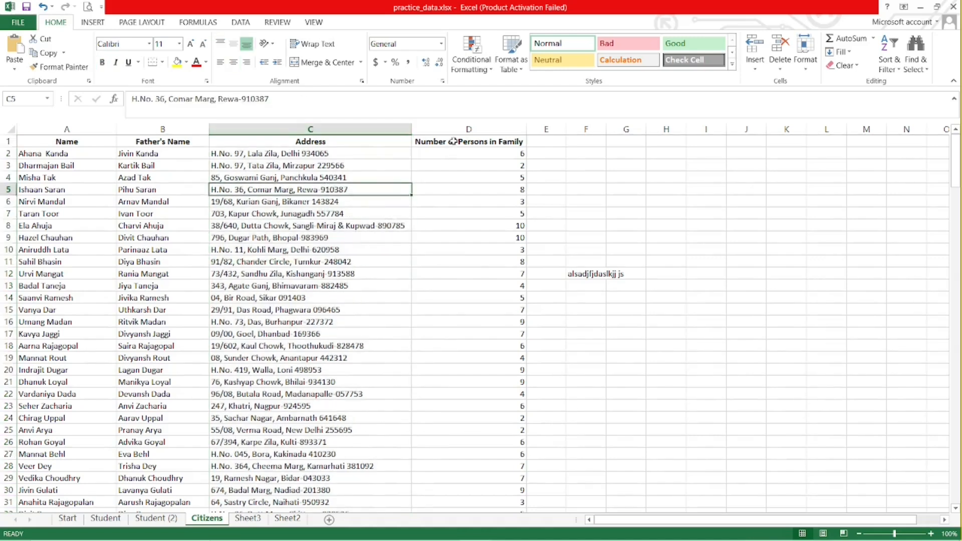
# Narrow the Address column C once more and auto-fit its width from the column border.
pyautogui.moveTo(411, 128); pyautogui.dragTo(278, 129)
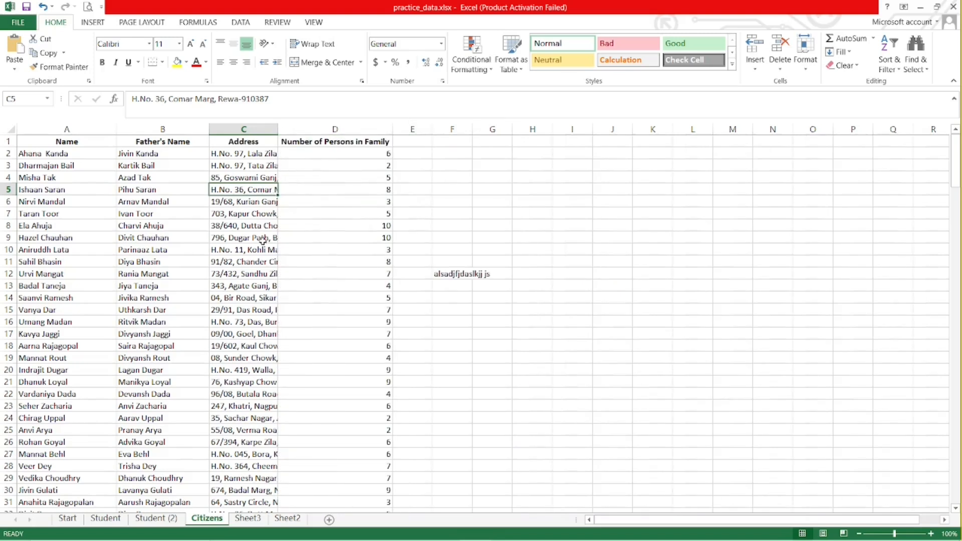
pyautogui.doubleClick(278, 129)
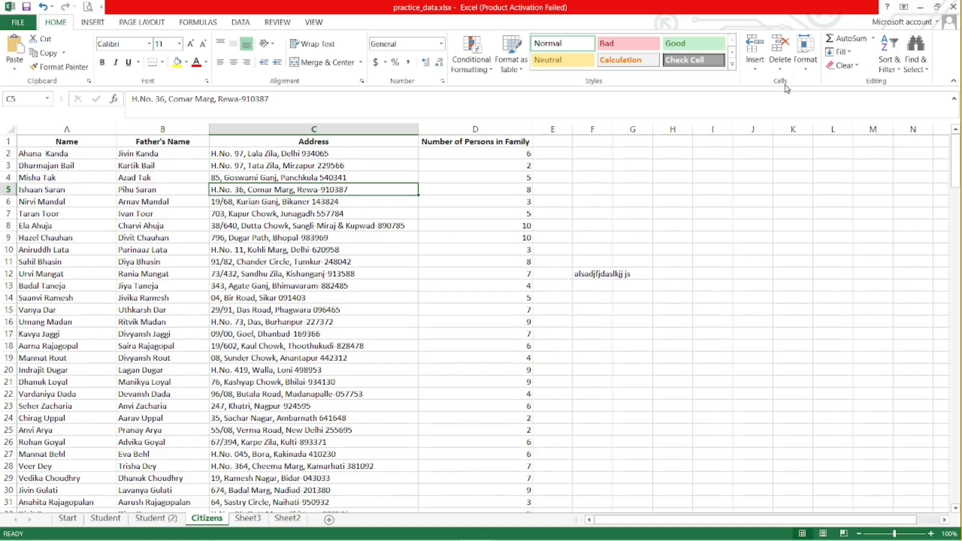
# Hide row 5 with cell C5 selected, using the Format visibility options.
pyautogui.click(800, 72)
pyautogui.moveTo(828, 197)
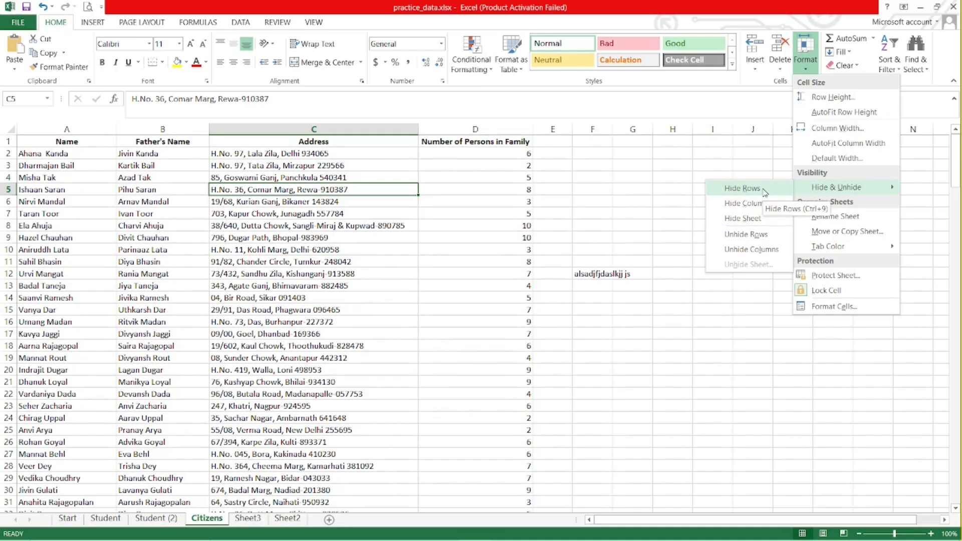
pyautogui.press('Escape')
pyautogui.press('Escape')
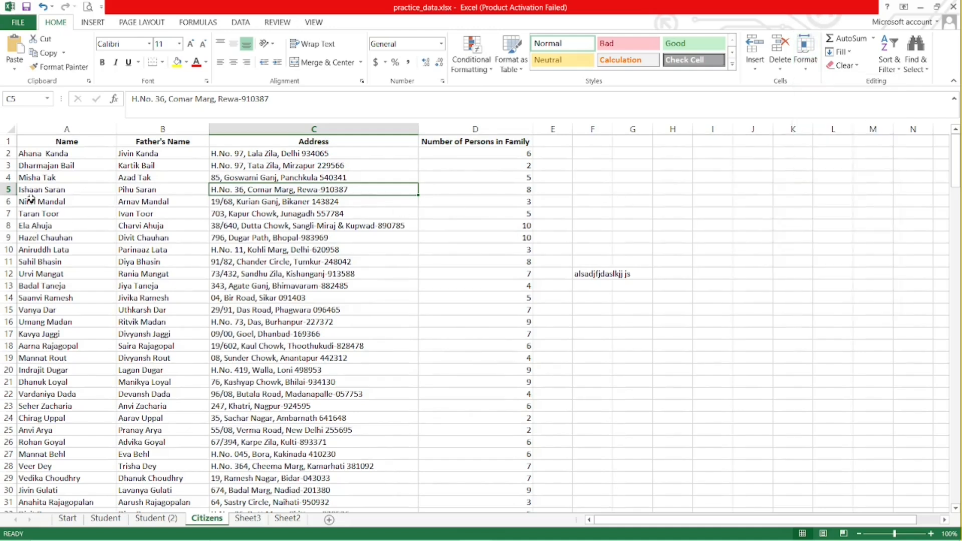
pyautogui.click(55, 189)
pyautogui.moveTo(55, 189); pyautogui.dragTo(345, 189)
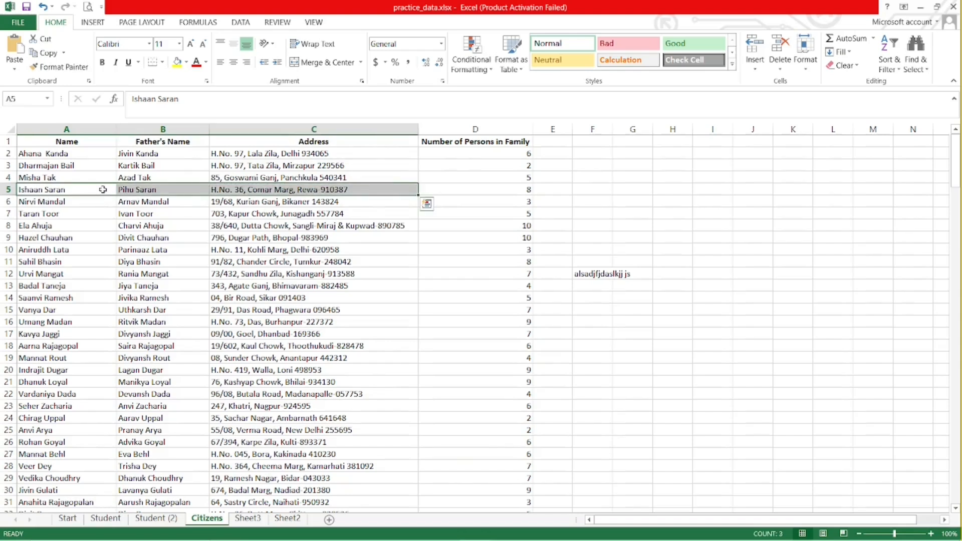
pyautogui.click(486, 191)
pyautogui.click(365, 189)
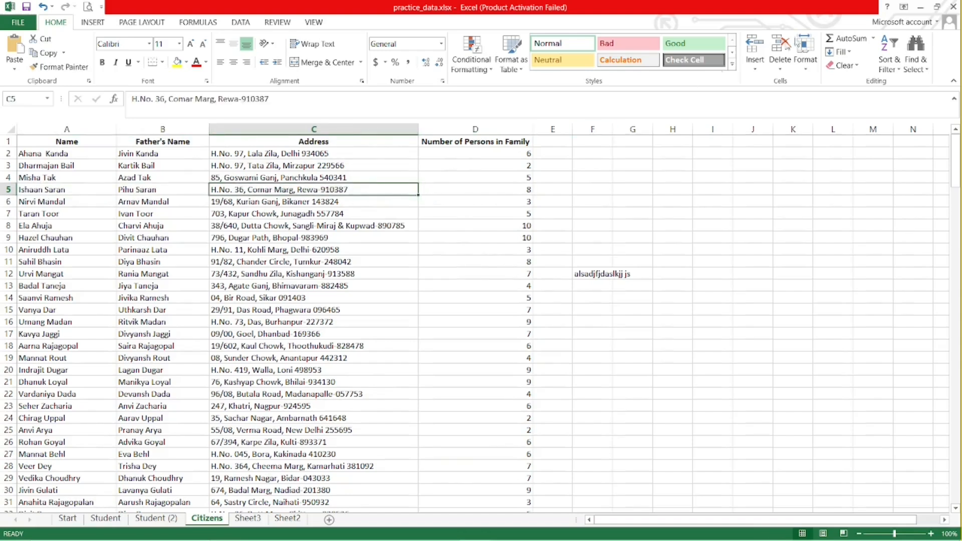
pyautogui.click(805, 52)
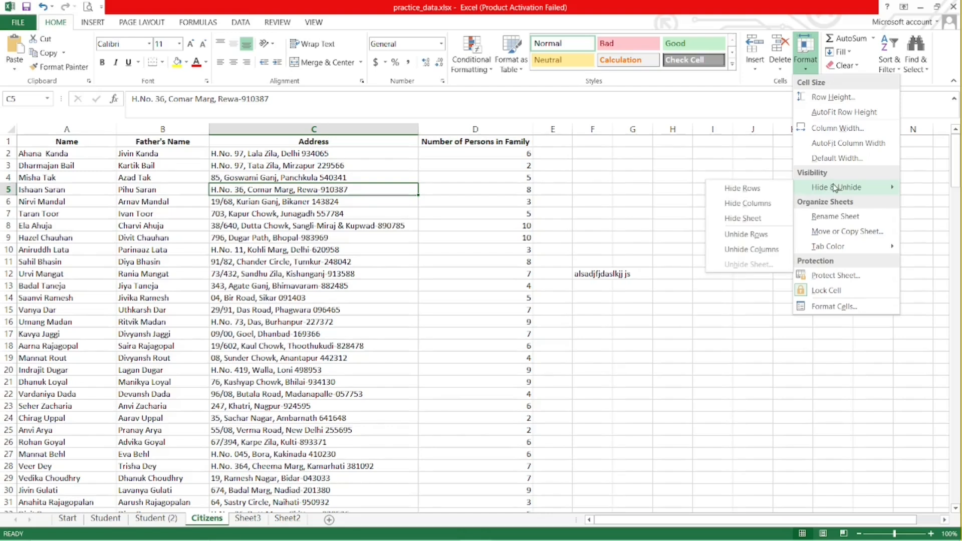
pyautogui.click(756, 191)
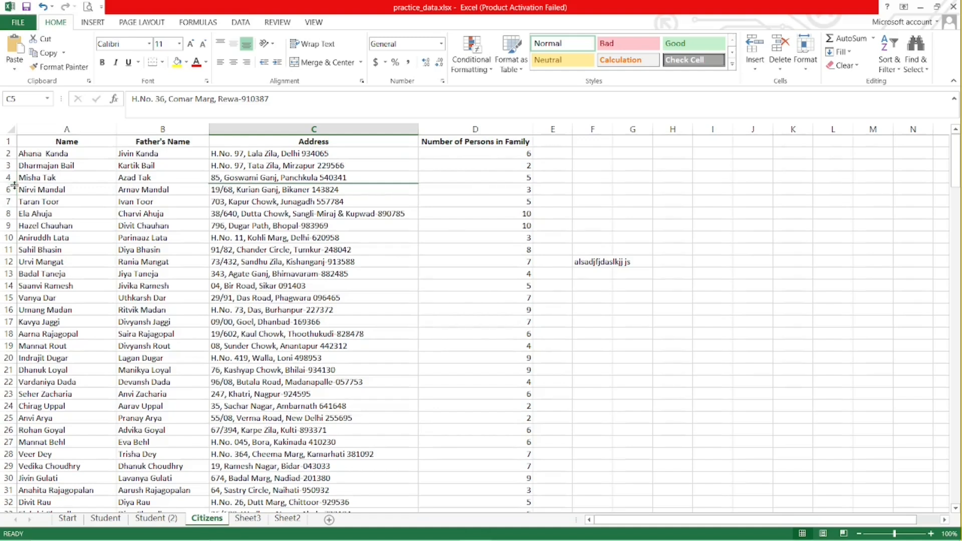
# Reveal the hidden row 5 by enlarging its height at the row border, and hide it again.
pyautogui.moveTo(14, 184); pyautogui.dragTo(10, 213)
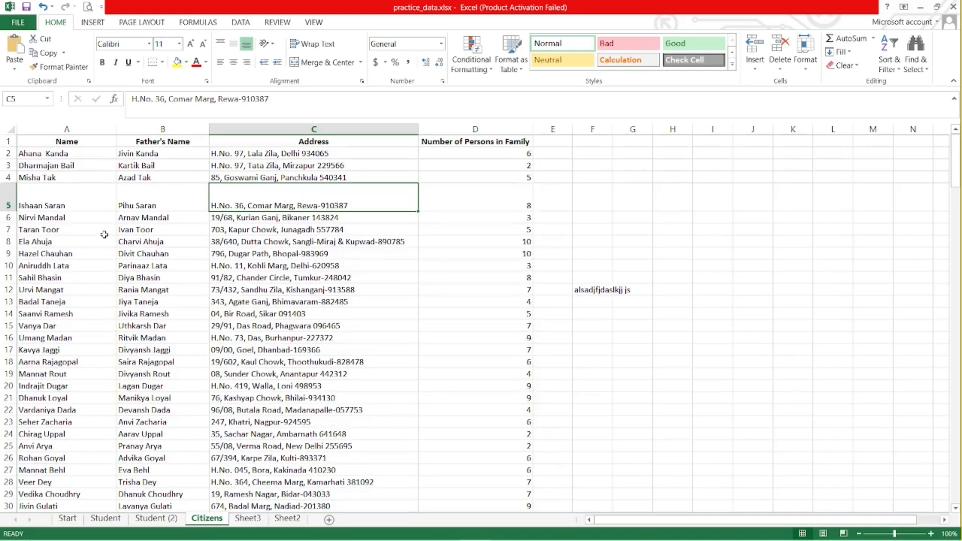
pyautogui.click(805, 50)
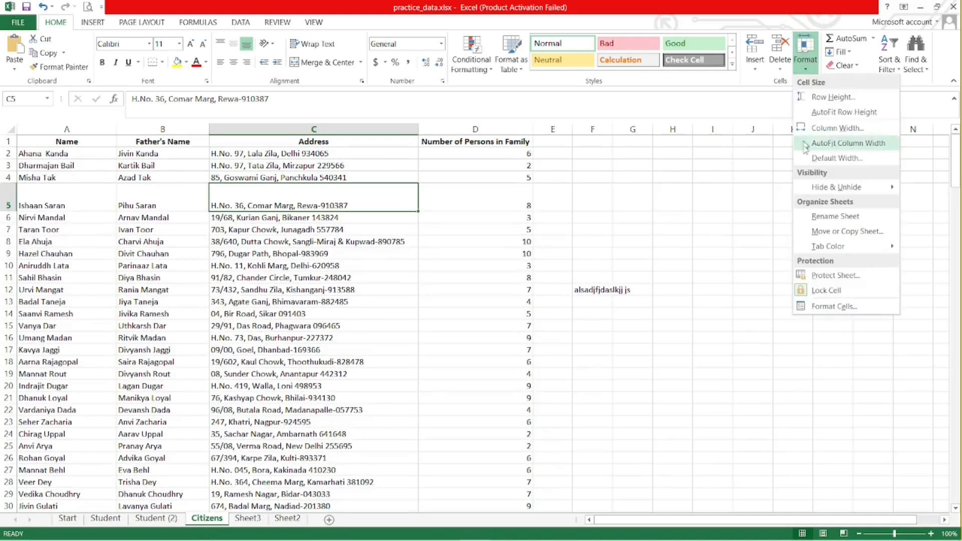
pyautogui.moveTo(821, 187)
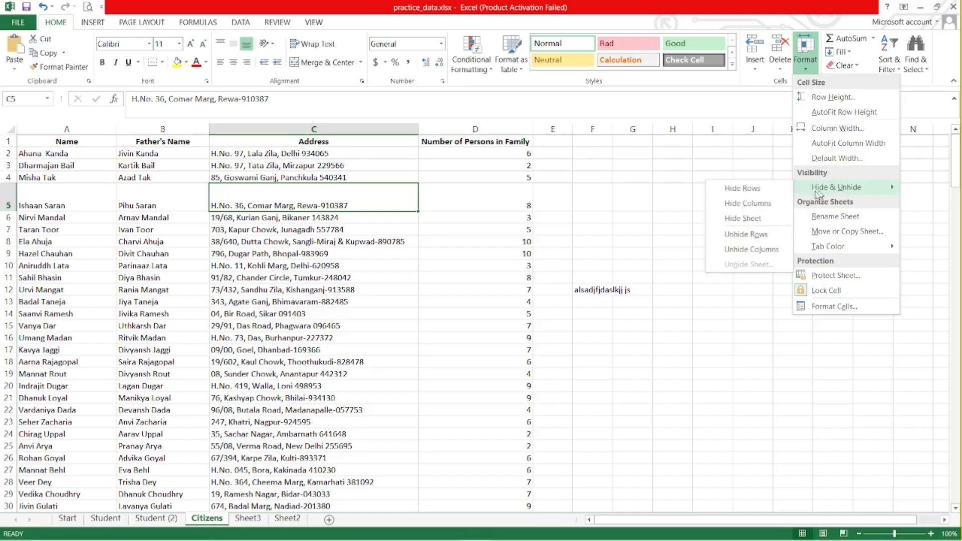
pyautogui.click(741, 189)
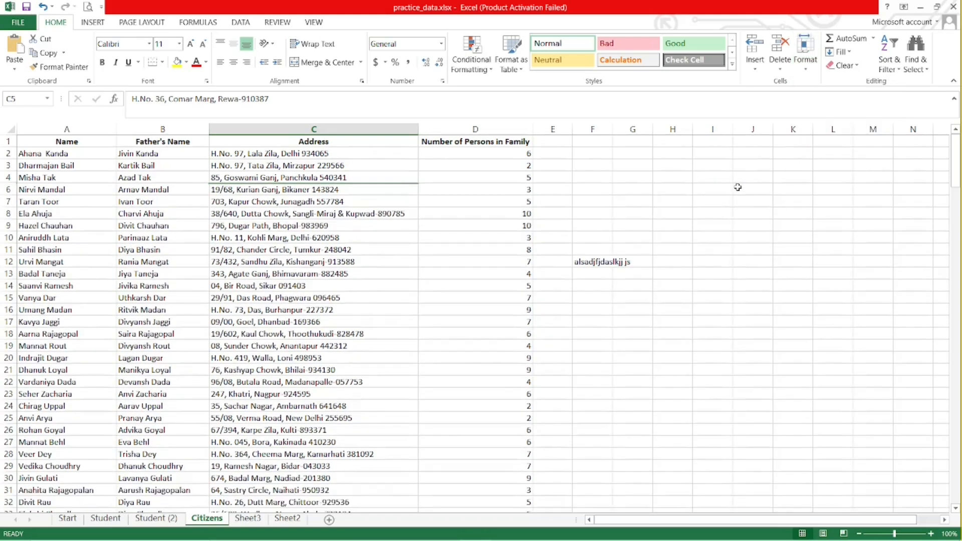
# Select the whole Address column C and hide it.
pyautogui.click(804, 51)
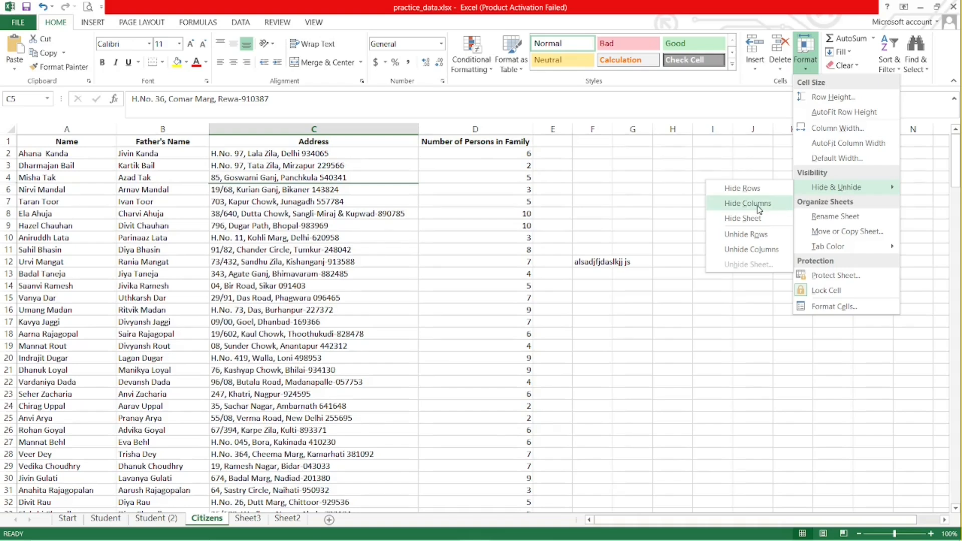
pyautogui.click(323, 193)
pyautogui.click(323, 194)
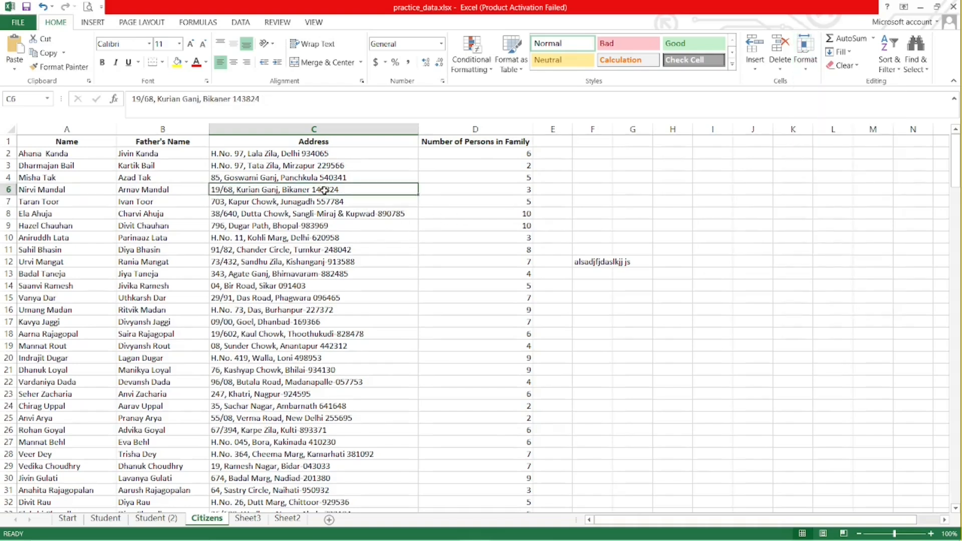
pyautogui.click(310, 130)
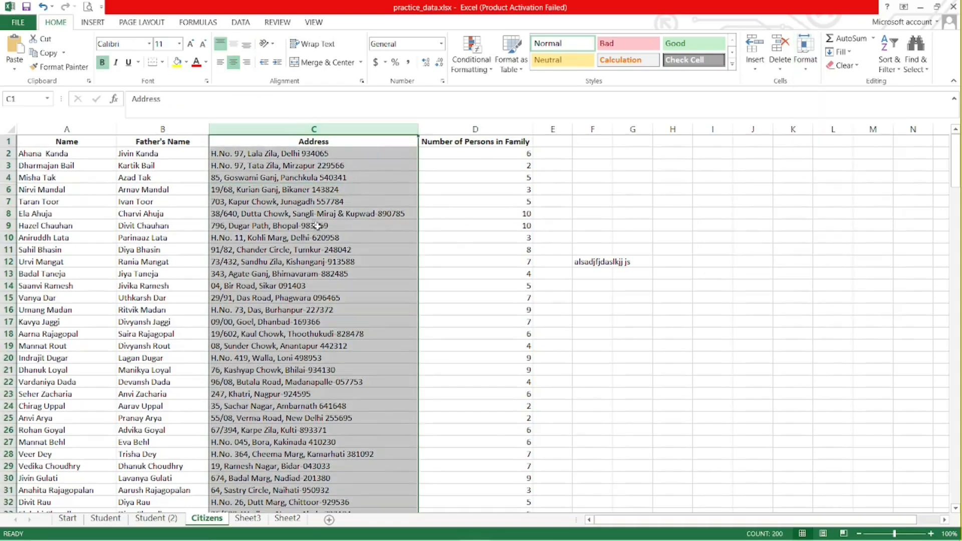
pyautogui.click(805, 50)
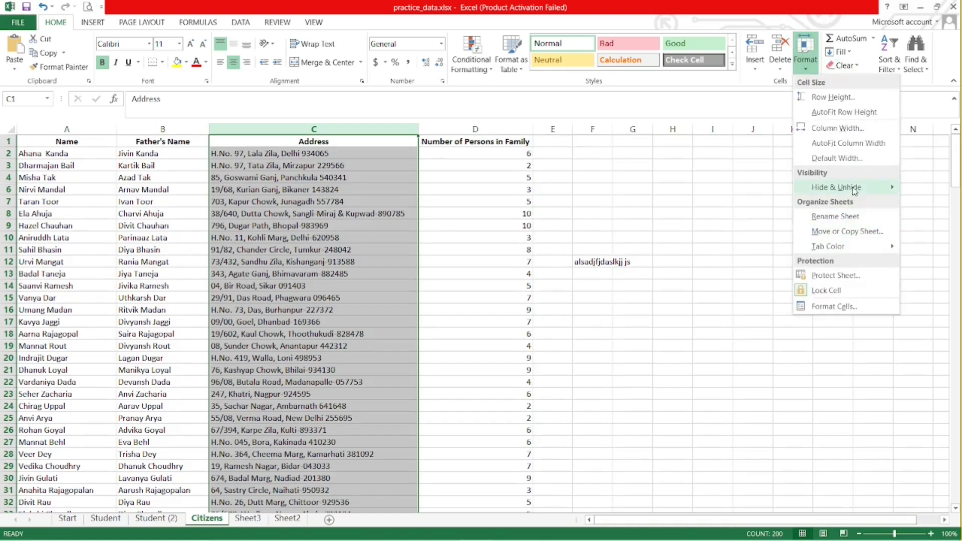
pyautogui.moveTo(842, 186)
pyautogui.click(745, 203)
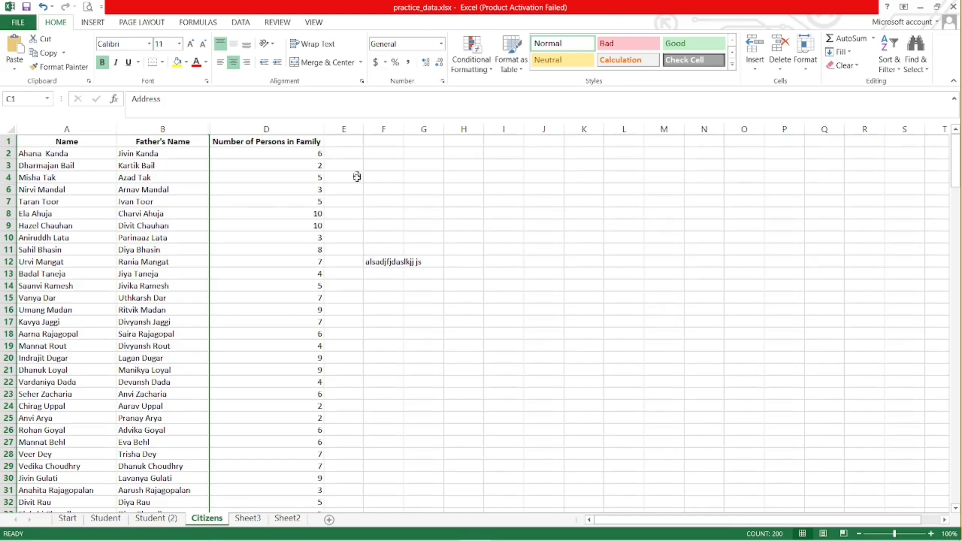
# Try to unhide the columns with only cell D9 selected.
pyautogui.click(239, 201)
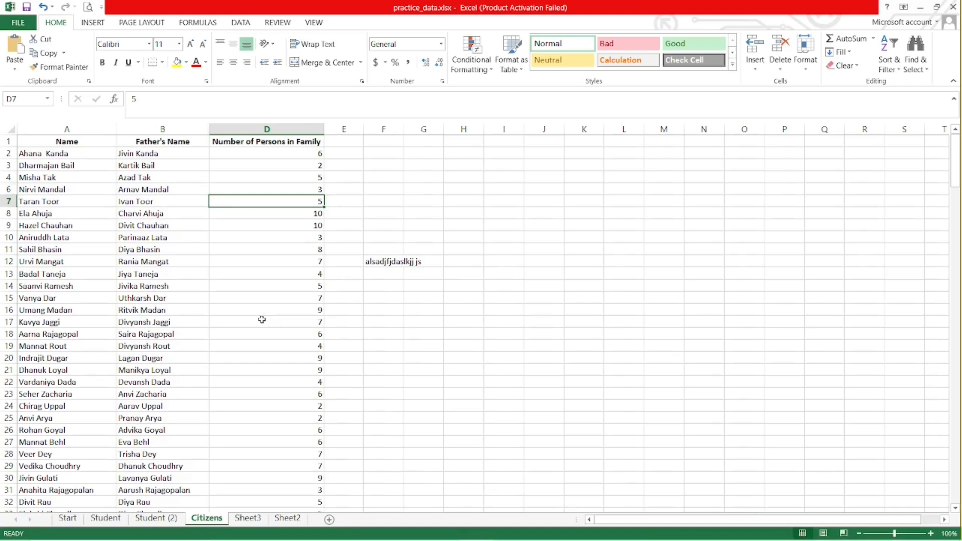
pyautogui.click(275, 226)
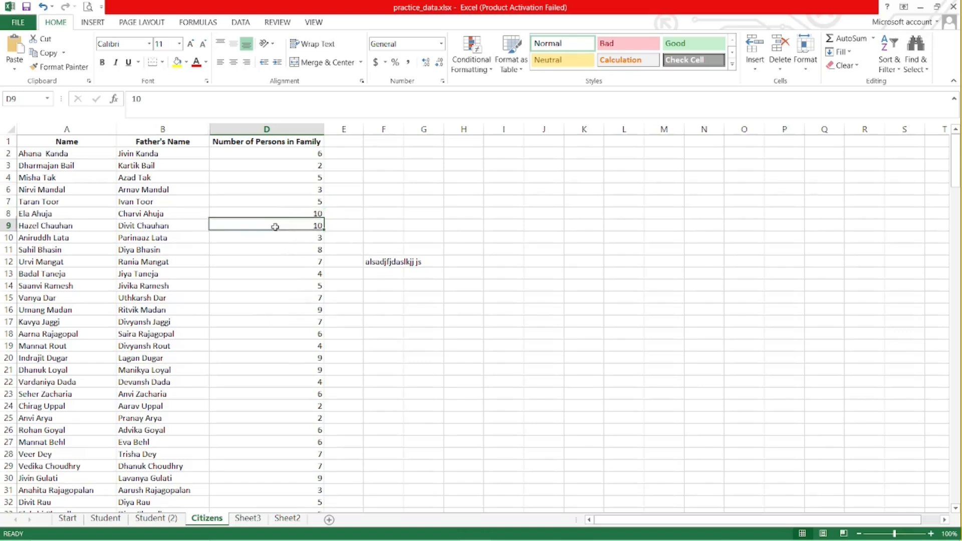
pyautogui.click(803, 67)
pyautogui.moveTo(847, 187)
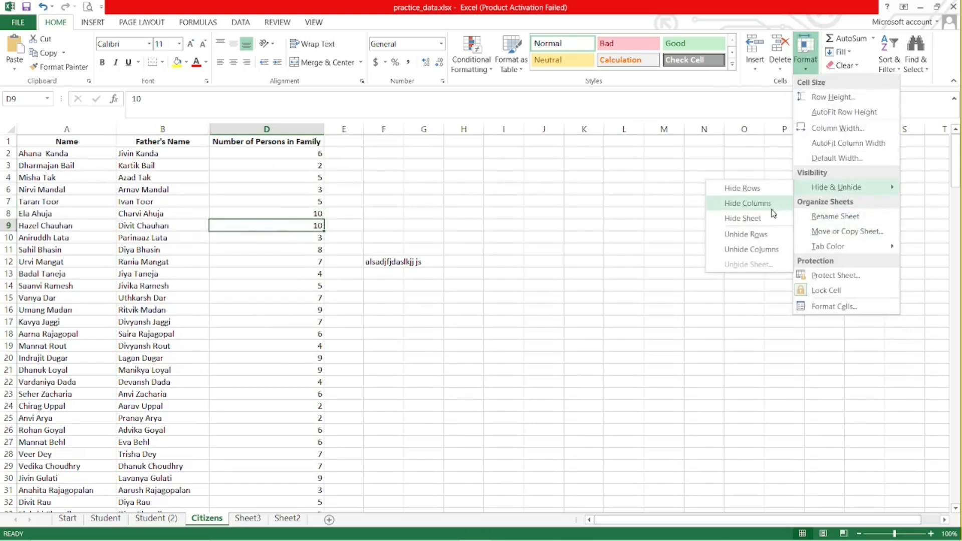
pyautogui.click(761, 248)
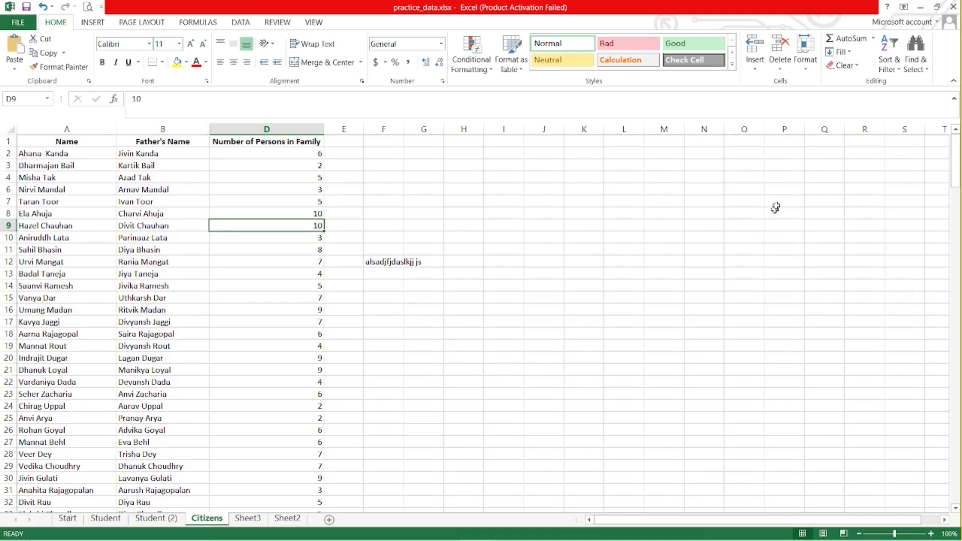
# Select columns B through D and unhide the Address column between them.
pyautogui.moveTo(162, 129); pyautogui.dragTo(267, 129)
pyautogui.rightClick(228, 129)
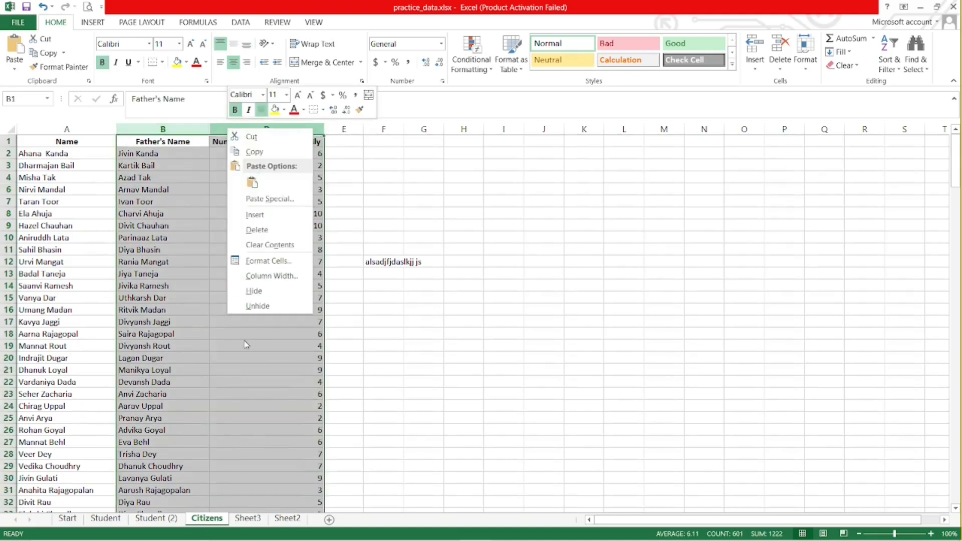
pyautogui.click(260, 306)
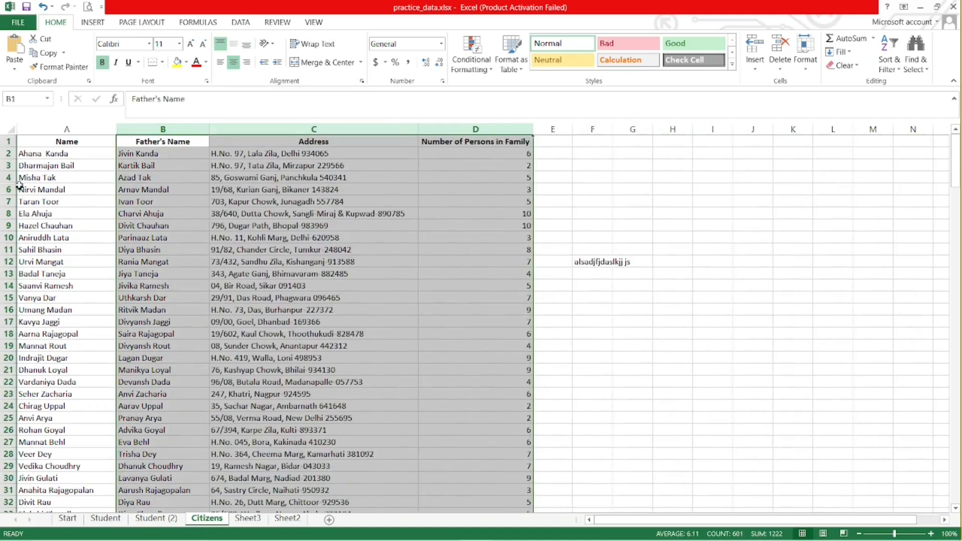
# Unhide row 5 by selecting rows 3 to 8 around it, and auto-fit its height.
pyautogui.moveTo(6, 167); pyautogui.dragTo(6, 214)
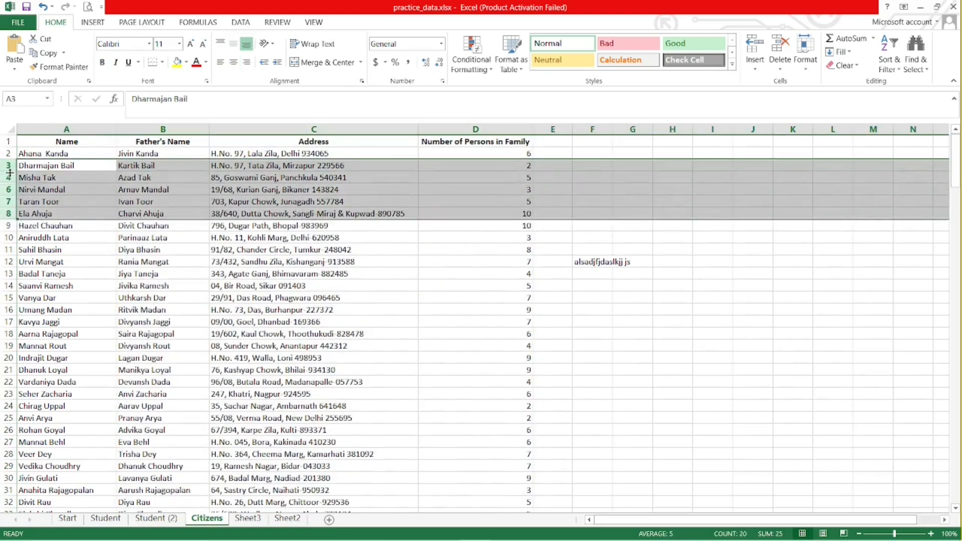
pyautogui.rightClick(7, 177)
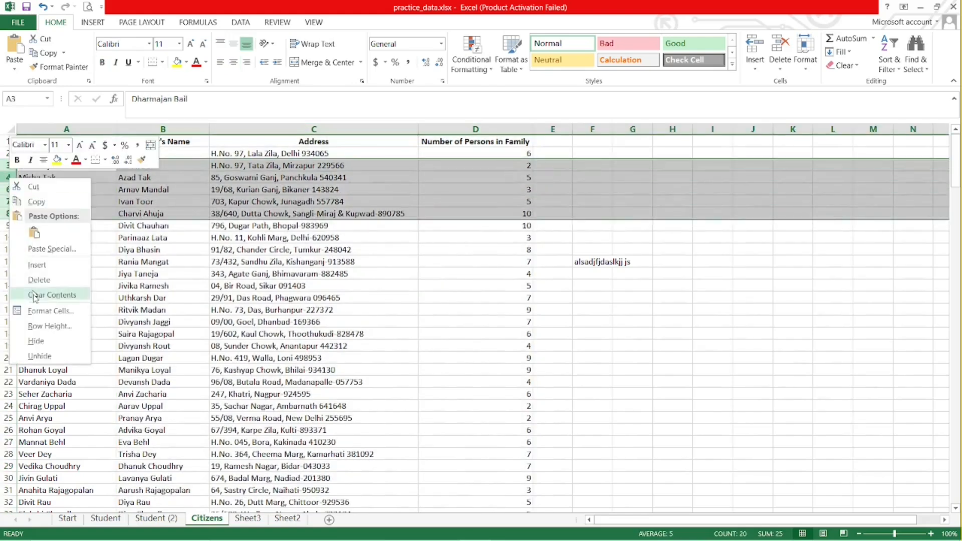
pyautogui.click(50, 354)
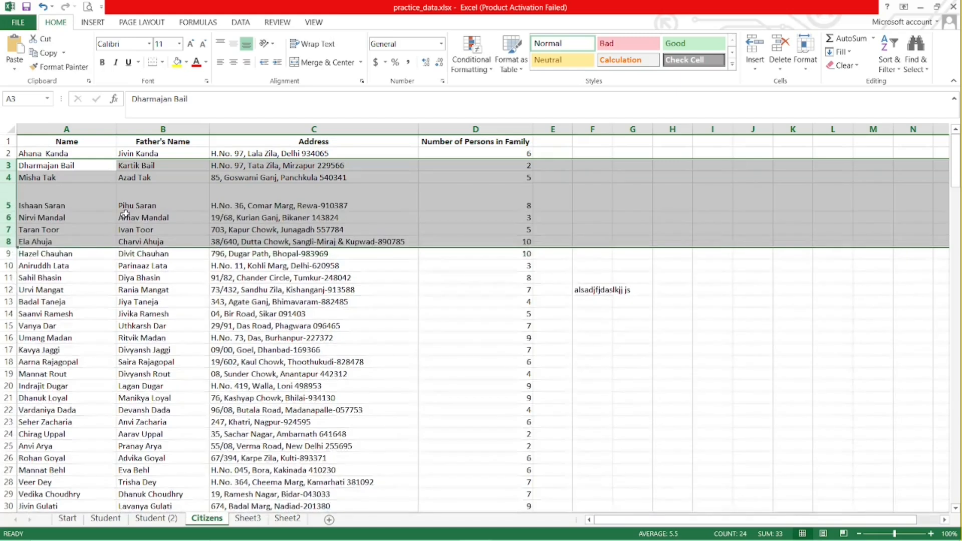
pyautogui.click(63, 207)
pyautogui.doubleClick(8, 212)
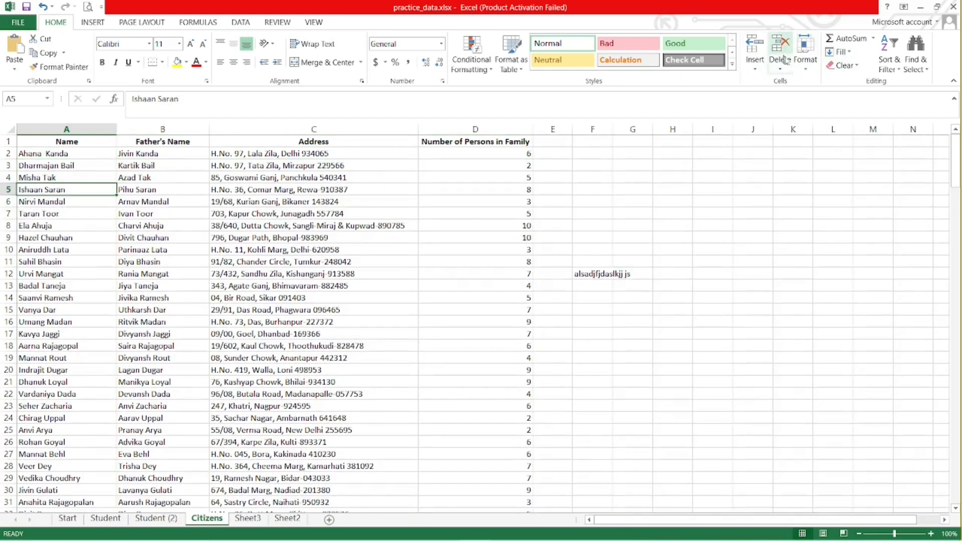
# Review the commands offered for row 5, dismiss them and select cell C12.
pyautogui.rightClick(7, 189)
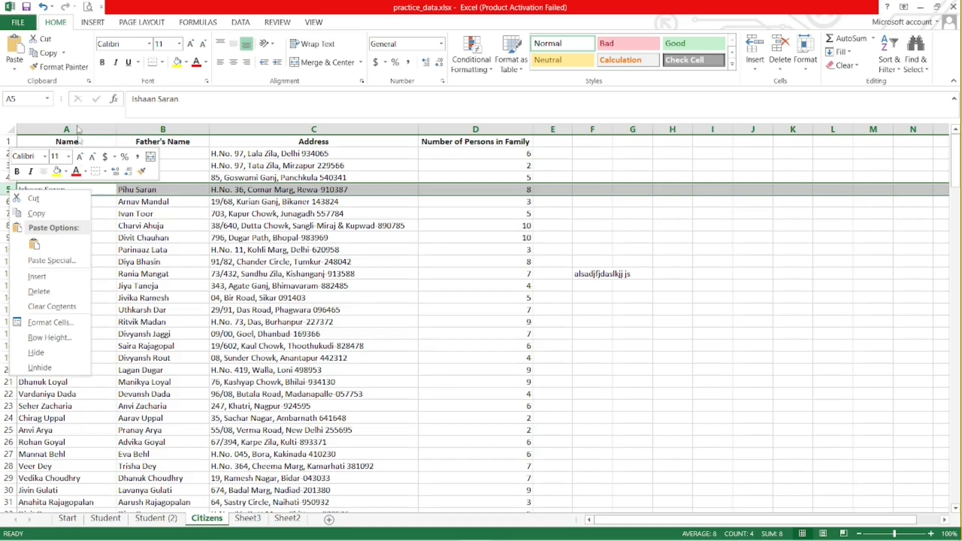
pyautogui.click(291, 324)
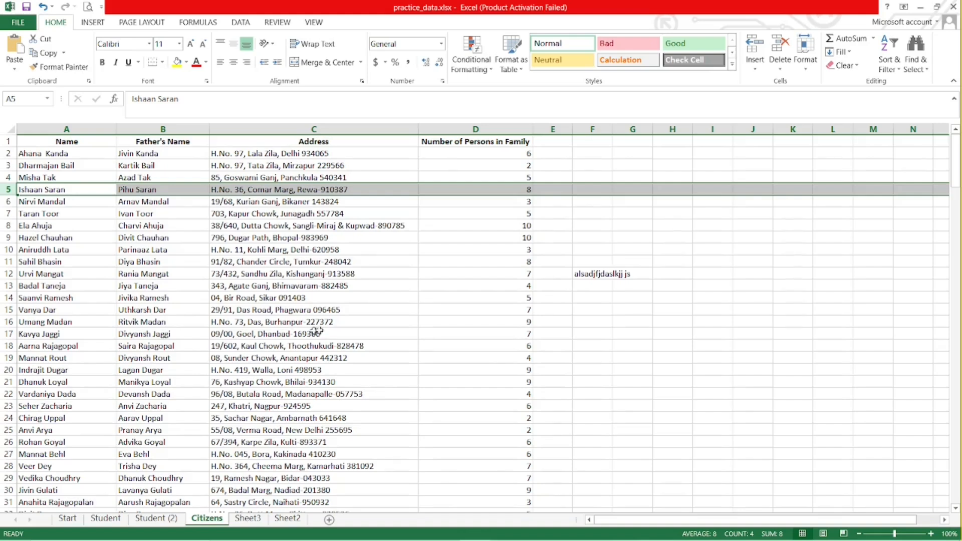
pyautogui.click(320, 276)
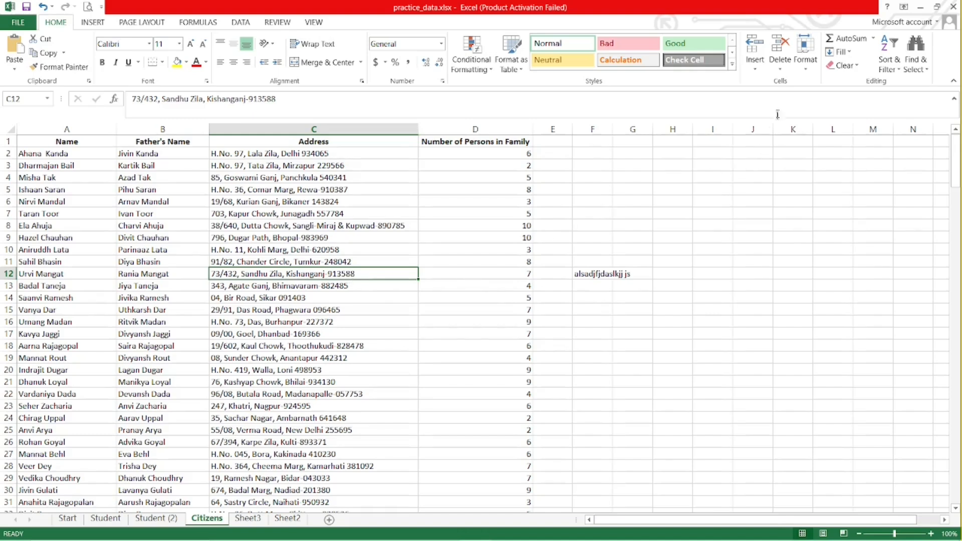
# Review the sheet options under Format and colour the Citizens sheet tab in a dark orange theme colour.
pyautogui.click(805, 50)
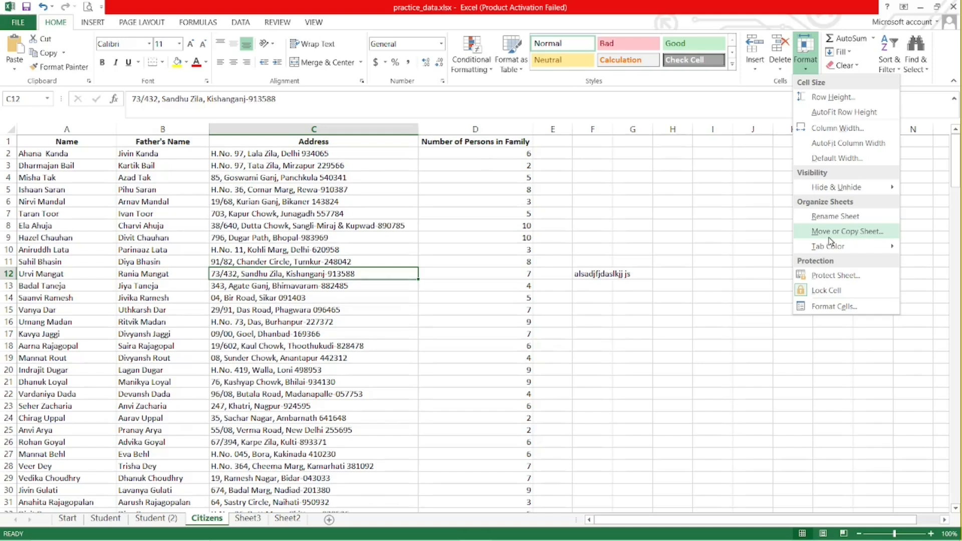
pyautogui.moveTo(829, 247)
pyautogui.click(588, 219)
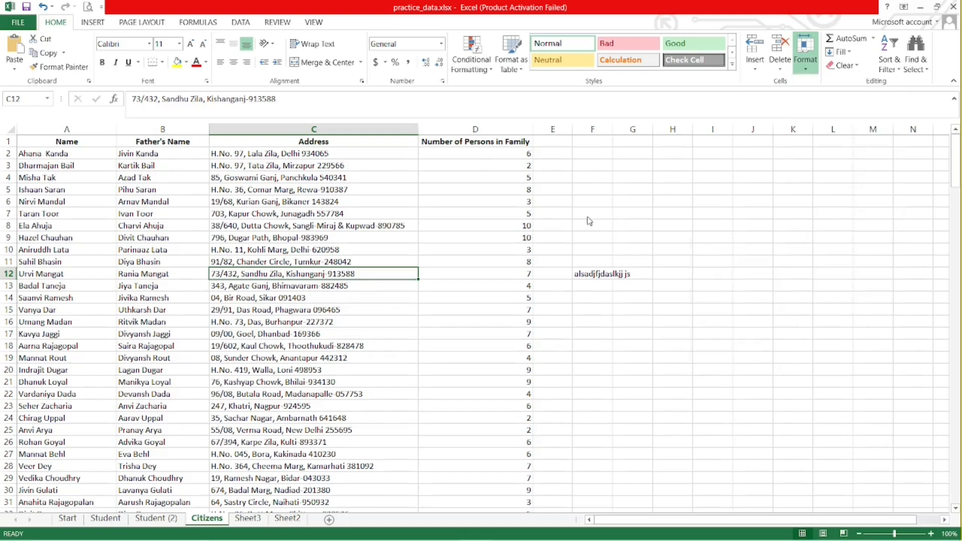
pyautogui.rightClick(207, 521)
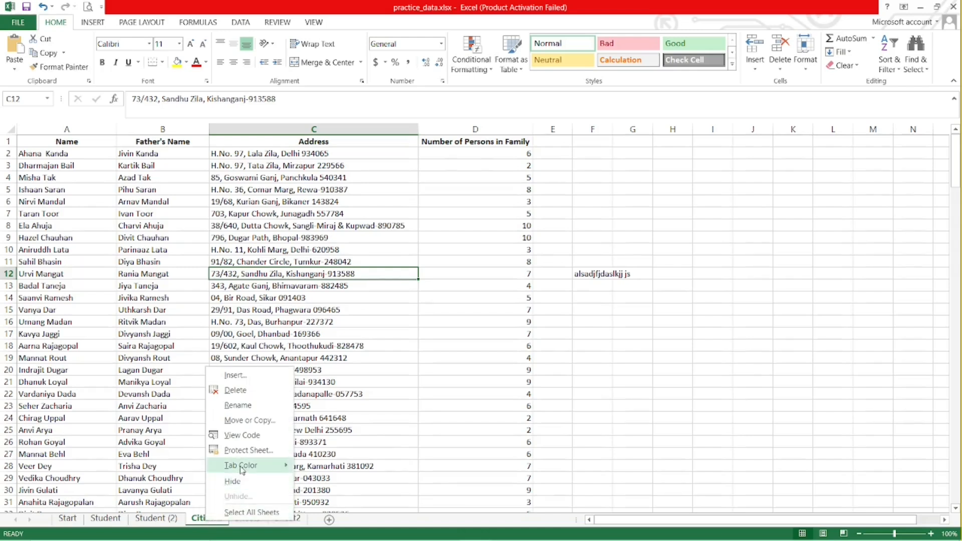
pyautogui.moveTo(242, 470)
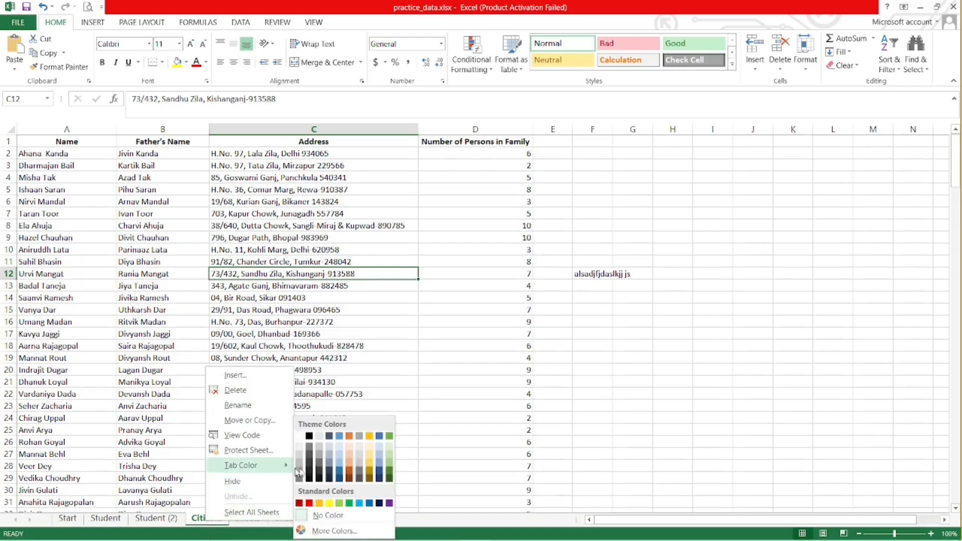
pyautogui.click(350, 473)
# Dismiss the commands for the Citizens sheet and rename the sheet immediately after it as "Renaming sheet".
pyautogui.rightClick(214, 519)
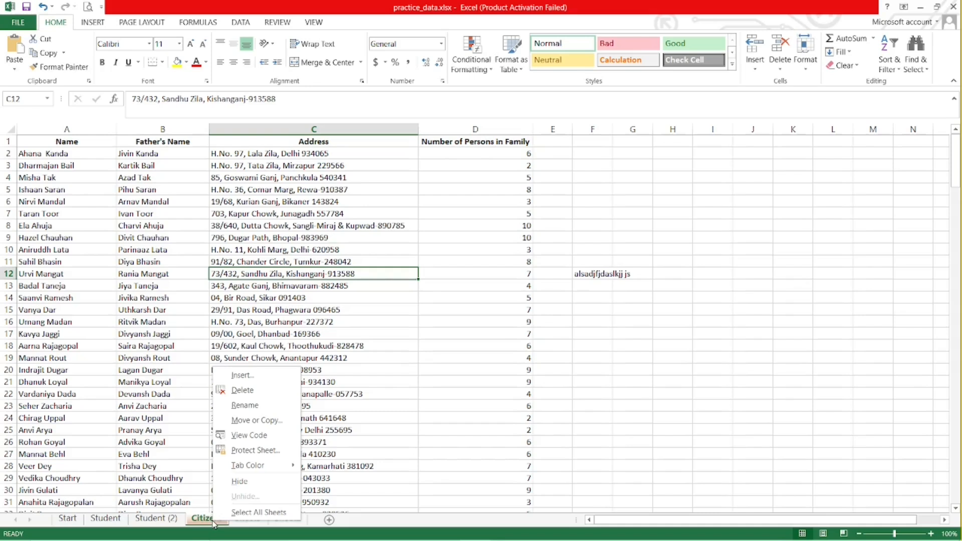
pyautogui.click(419, 439)
pyautogui.rightClick(251, 519)
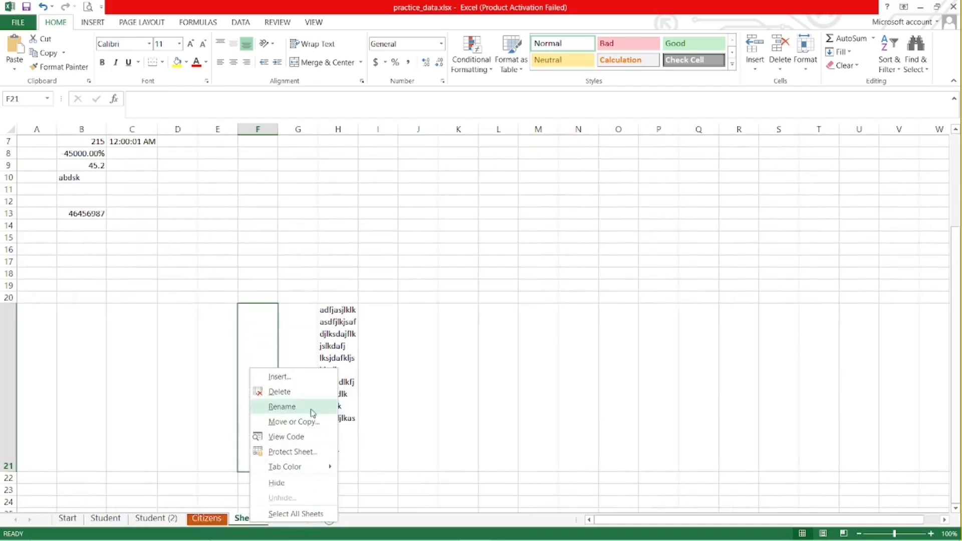
pyautogui.click(311, 406)
pyautogui.write('Renaming')
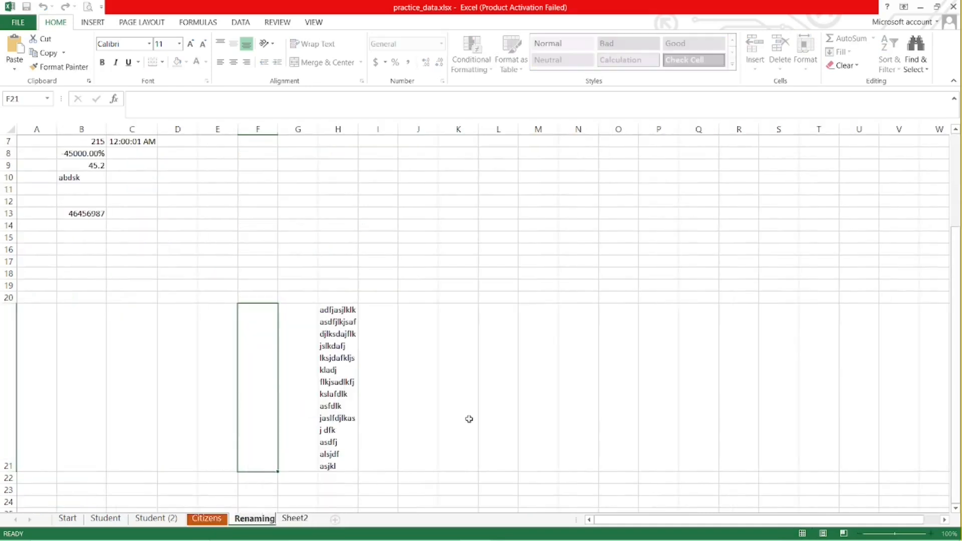
pyautogui.write(' sheet')
pyautogui.press('Return')
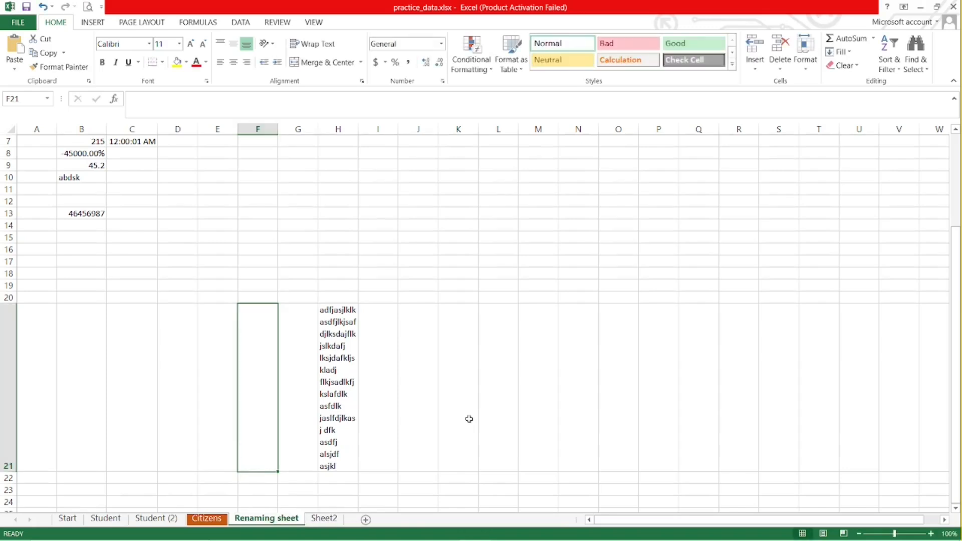
# Return to the Citizens sheet and review the Format options for organizing sheets, including Tab Color, without applying any.
pyautogui.click(207, 518)
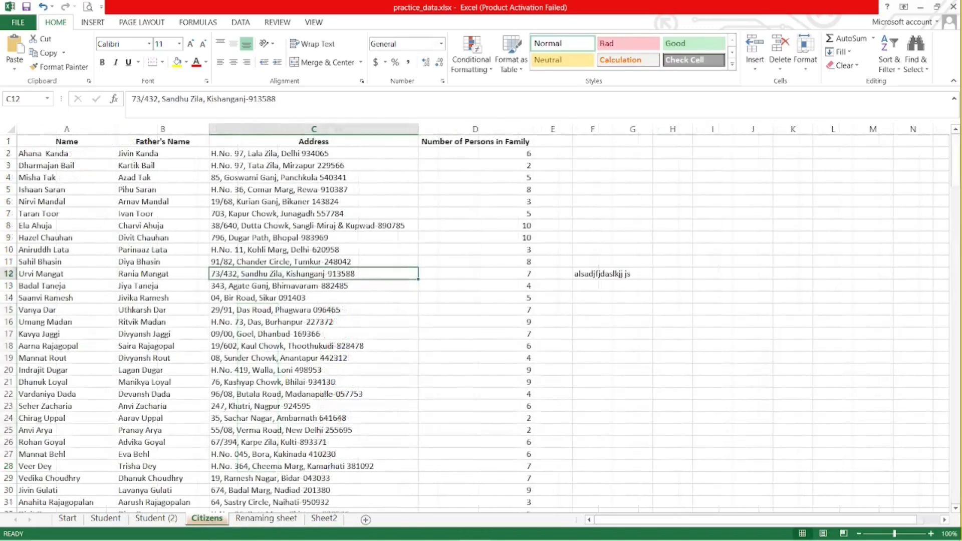
pyautogui.click(805, 53)
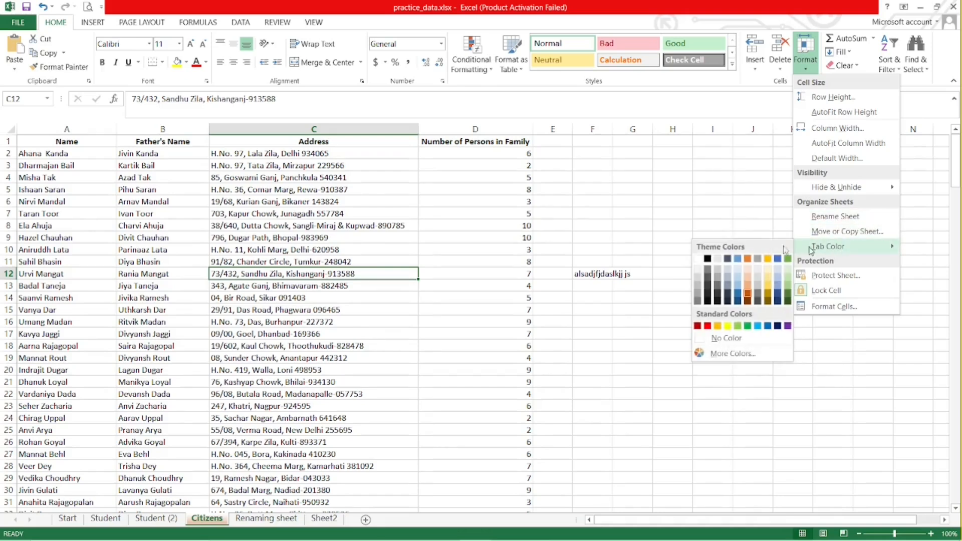
pyautogui.click(552, 268)
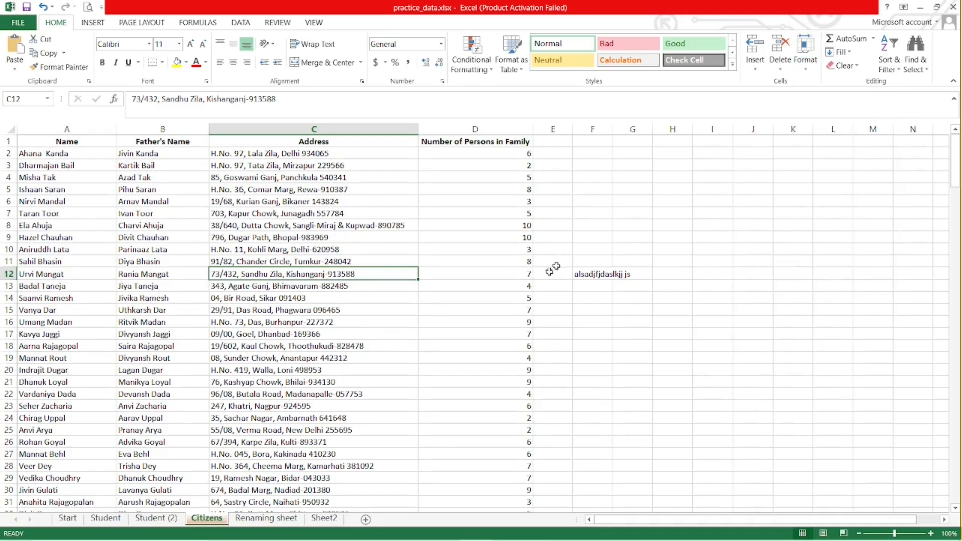
# Reorder "Renaming sheet" by moving it before Student (2) and then to the end after Sheet2, and go back to Citizens.
pyautogui.click(266, 518)
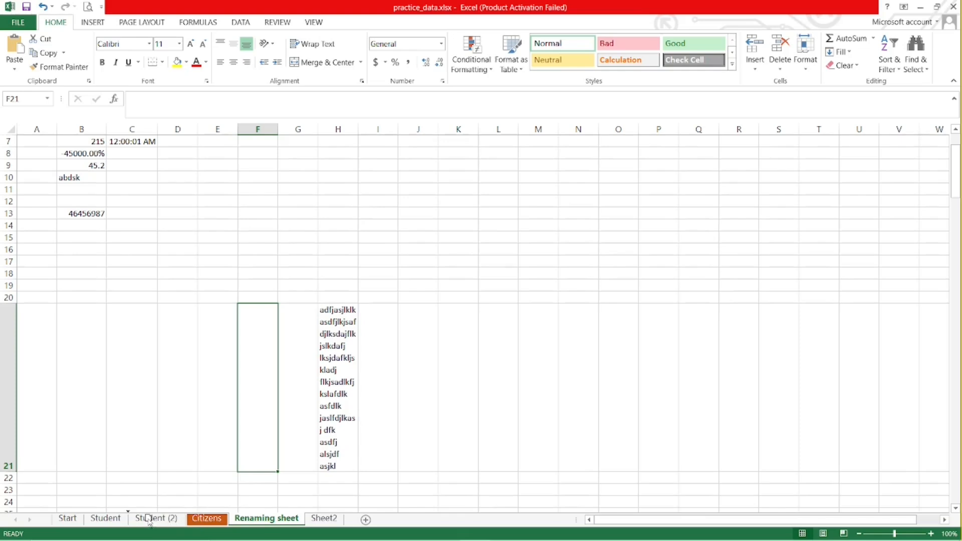
pyautogui.moveTo(149, 521); pyautogui.dragTo(140, 519)
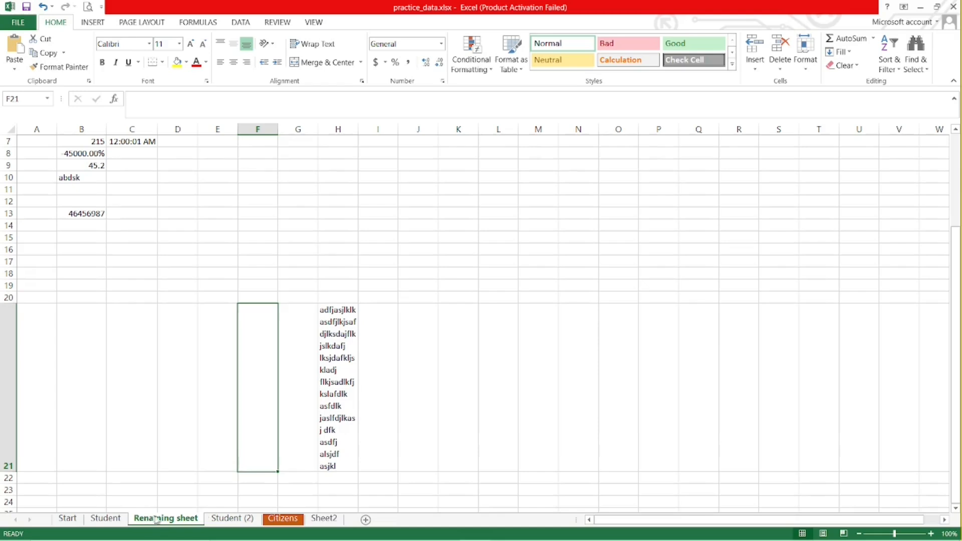
pyautogui.moveTo(266, 508); pyautogui.dragTo(349, 512)
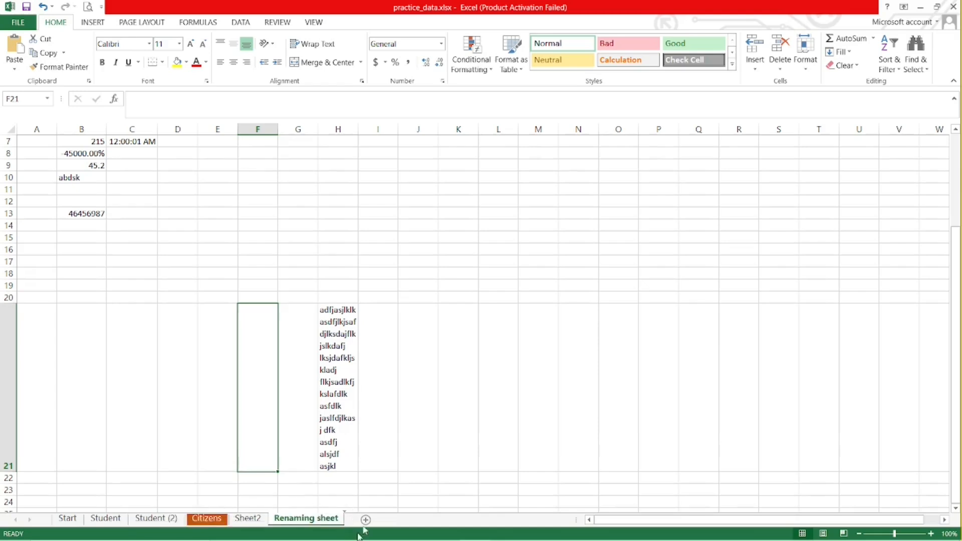
pyautogui.click(440, 381)
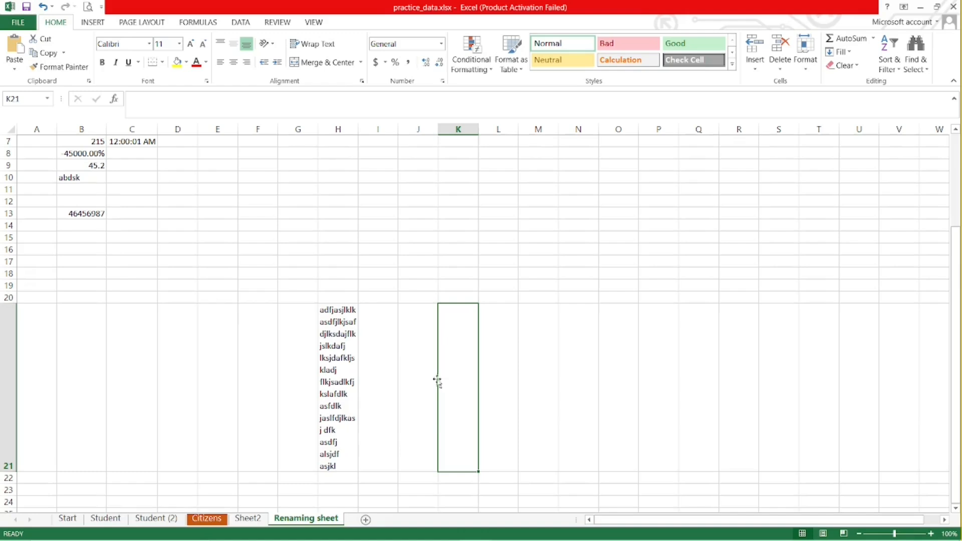
pyautogui.click(205, 519)
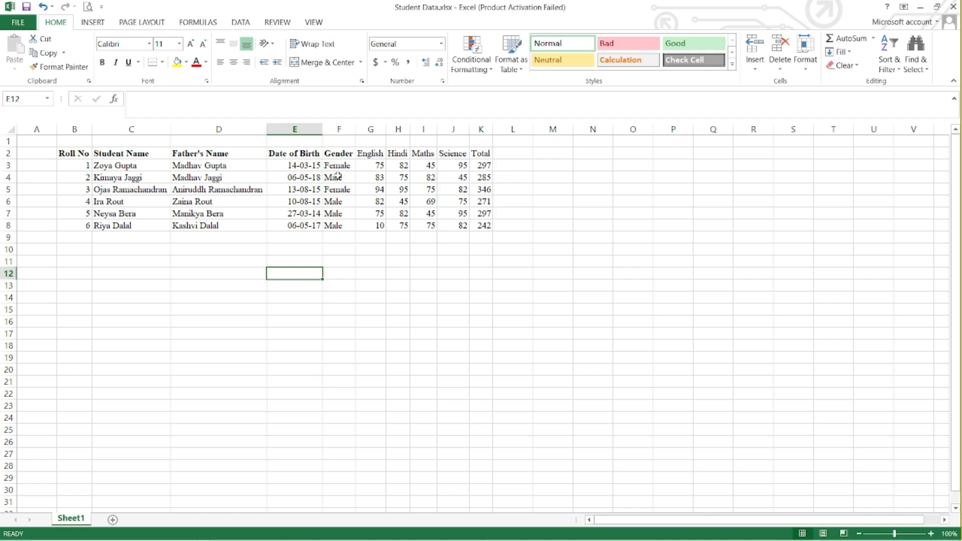
# In the Student Data workbook, open the Protect Sheet settings for Sheet1 and move the dialog clear of the data.
pyautogui.click(804, 55)
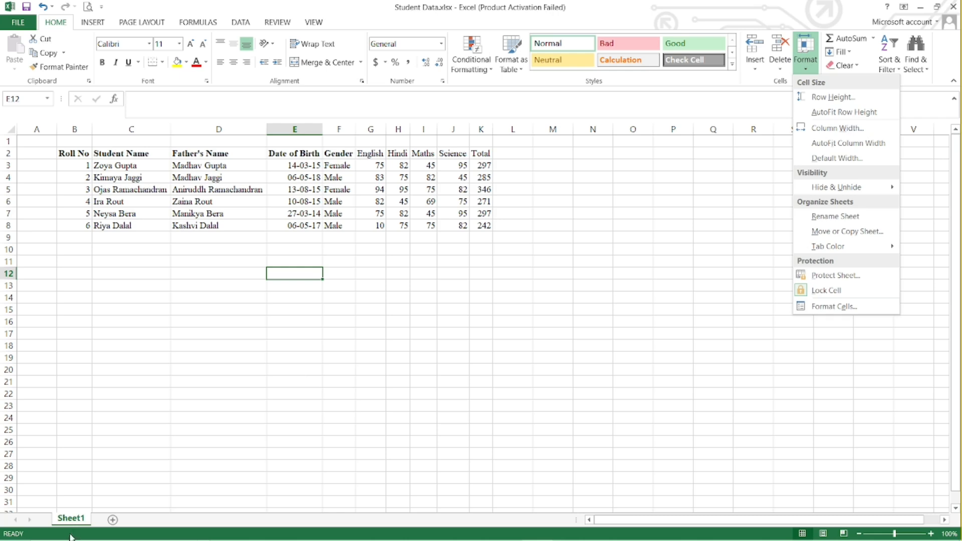
pyautogui.rightClick(74, 518)
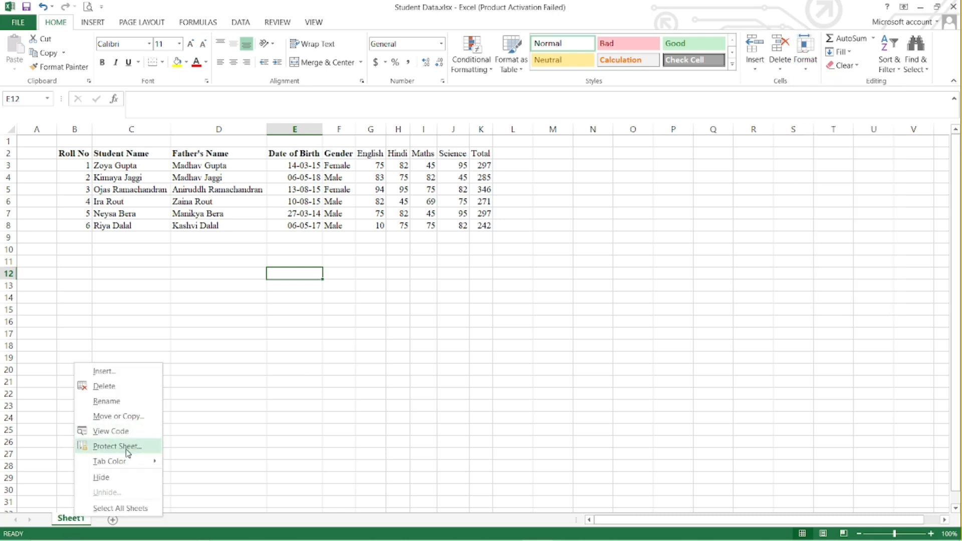
pyautogui.click(118, 447)
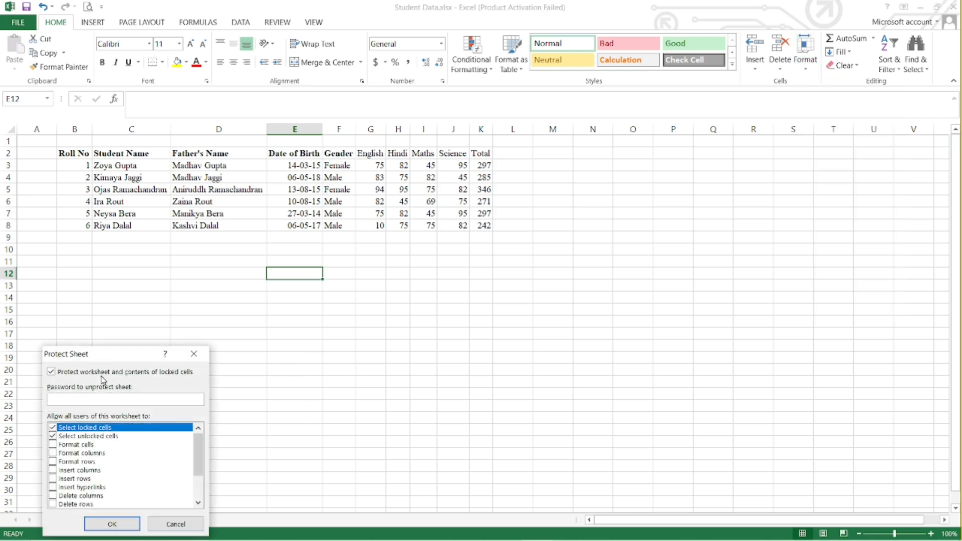
pyautogui.moveTo(113, 354); pyautogui.dragTo(575, 179)
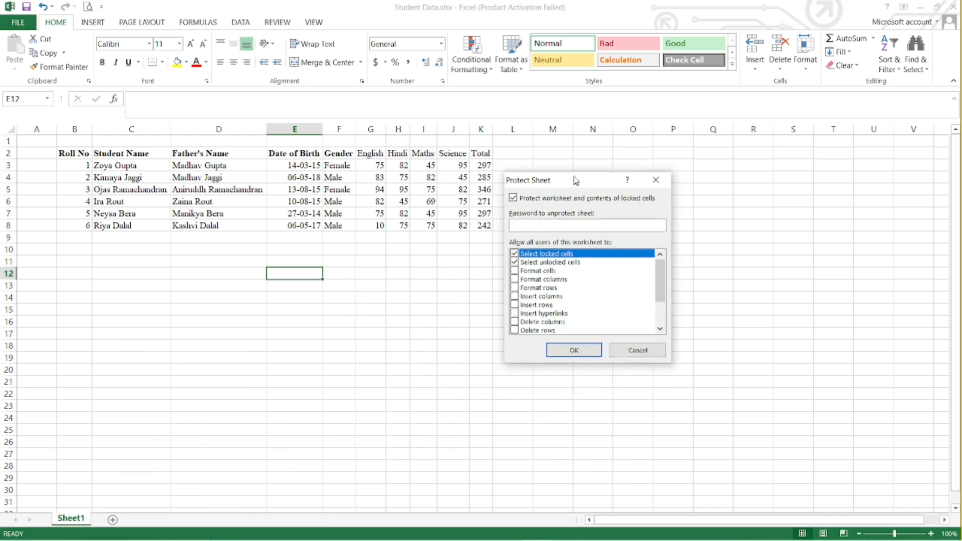
# Allow users of the protected sheet to format cells, columns and rows, and to insert and delete columns and rows.
pyautogui.click(538, 271)
pyautogui.click(537, 279)
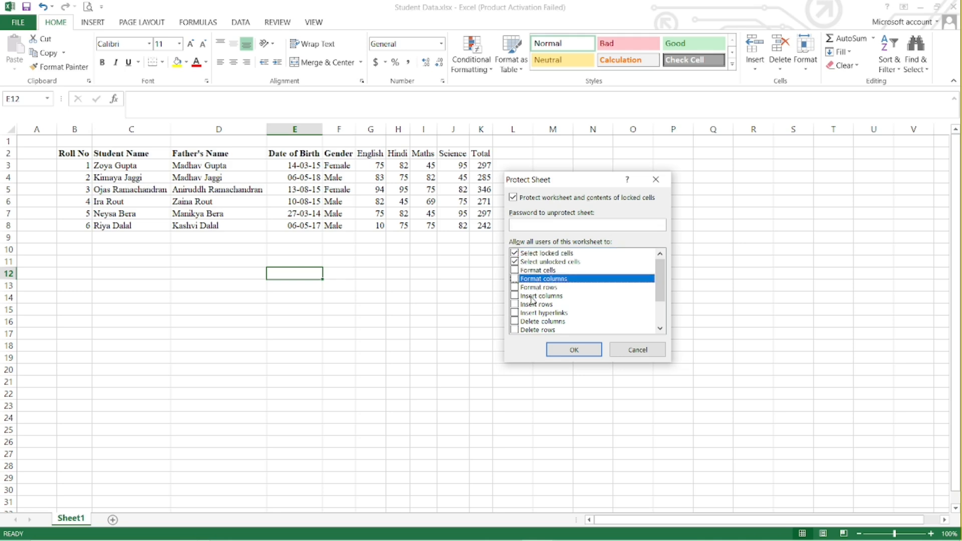
pyautogui.click(530, 297)
pyautogui.click(515, 287)
pyautogui.click(514, 277)
pyautogui.click(514, 270)
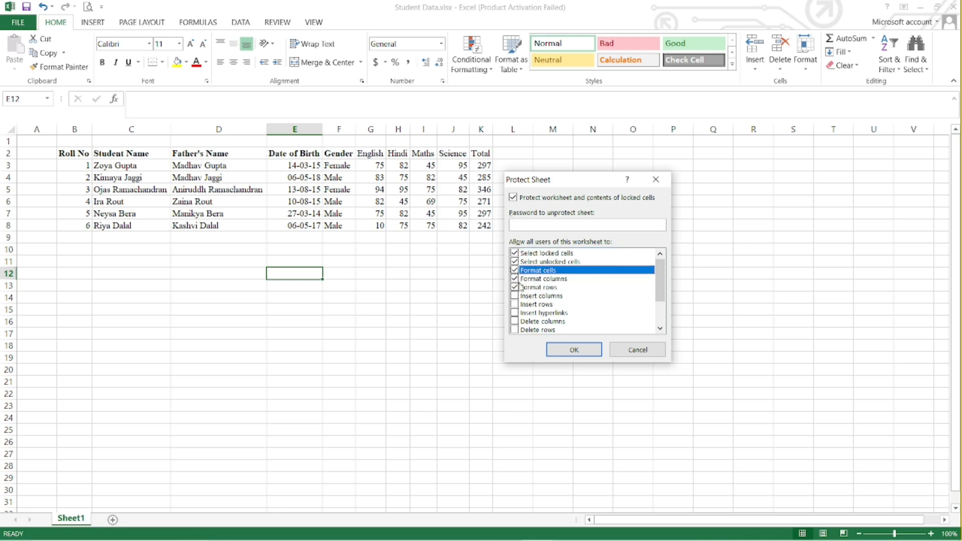
pyautogui.click(514, 321)
pyautogui.click(515, 329)
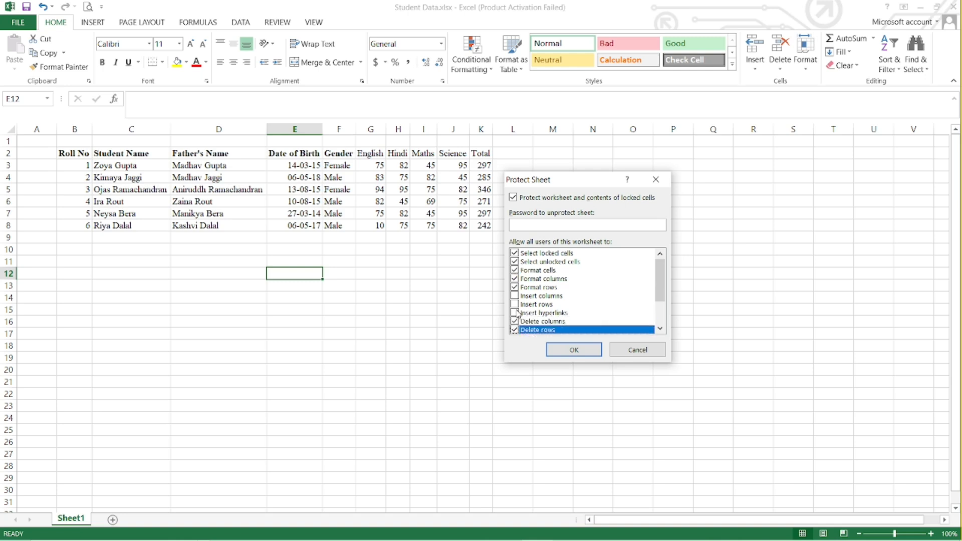
pyautogui.click(514, 304)
pyautogui.click(514, 296)
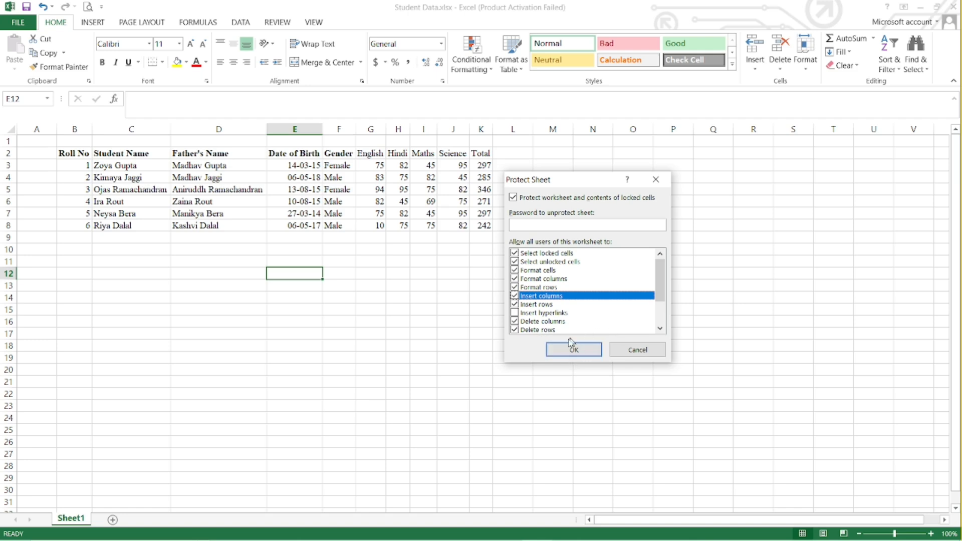
# Enter the password to unprotect the sheet, reenter it for confirmation and apply the protection to Sheet1.
pyautogui.click(542, 226)
pyautogui.press('BackSpace')
pyautogui.press('BackSpace')
pyautogui.press('BackSpace')
pyautogui.press('BackSpace')
pyautogui.press('BackSpace')
pyautogui.press('BackSpace')
pyautogui.click(574, 350)
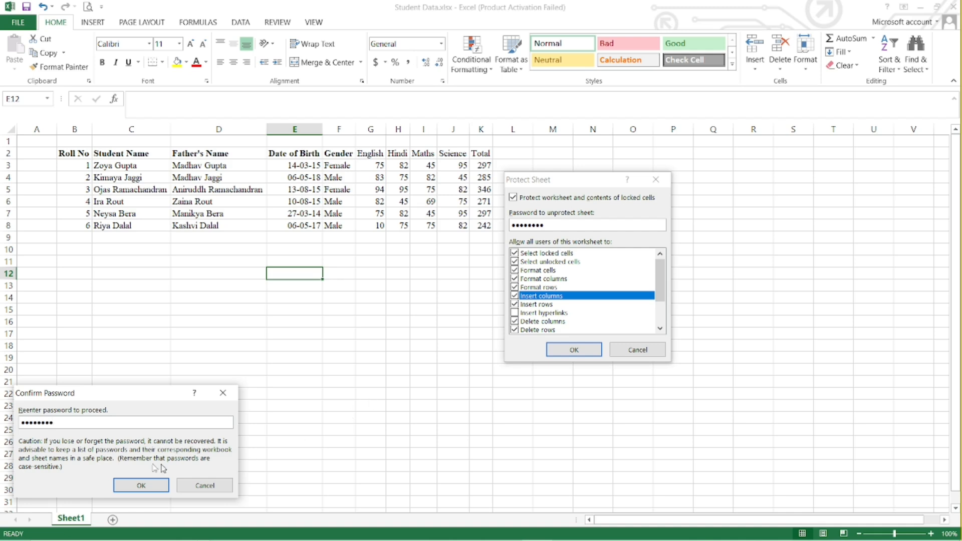
pyautogui.click(140, 485)
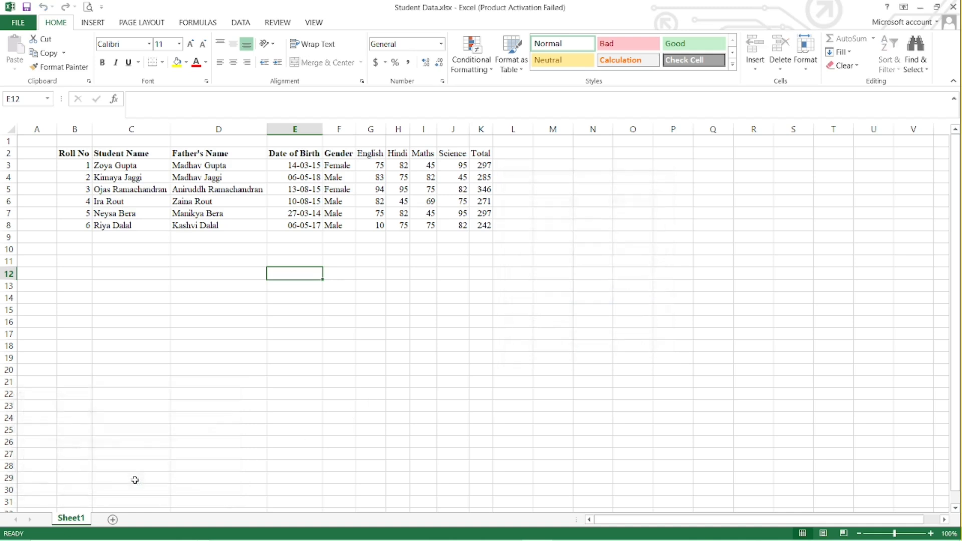
# Try to enter "a" in the empty cells D10 and E11 of the protected sheet, dismissing each warning.
pyautogui.click(189, 248)
pyautogui.press('a')
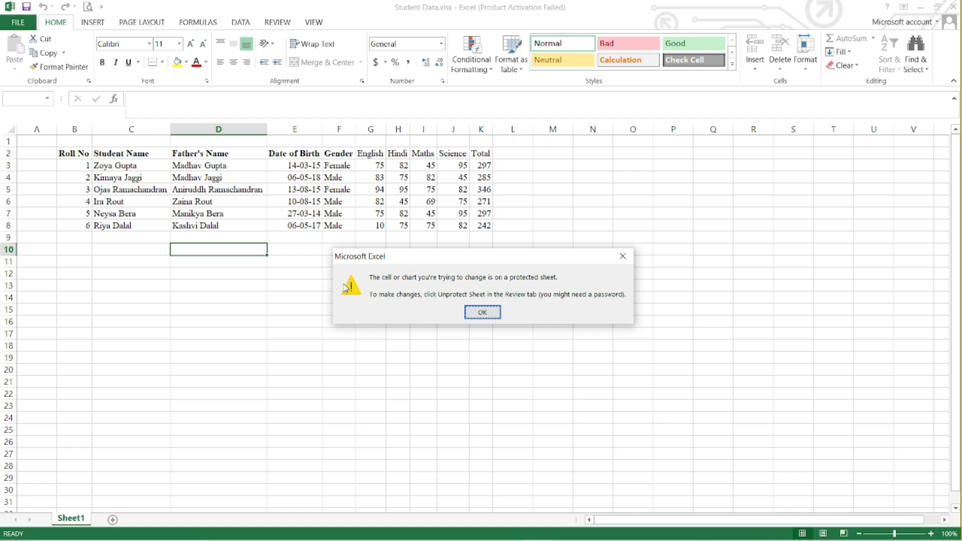
pyautogui.click(483, 312)
pyautogui.click(269, 263)
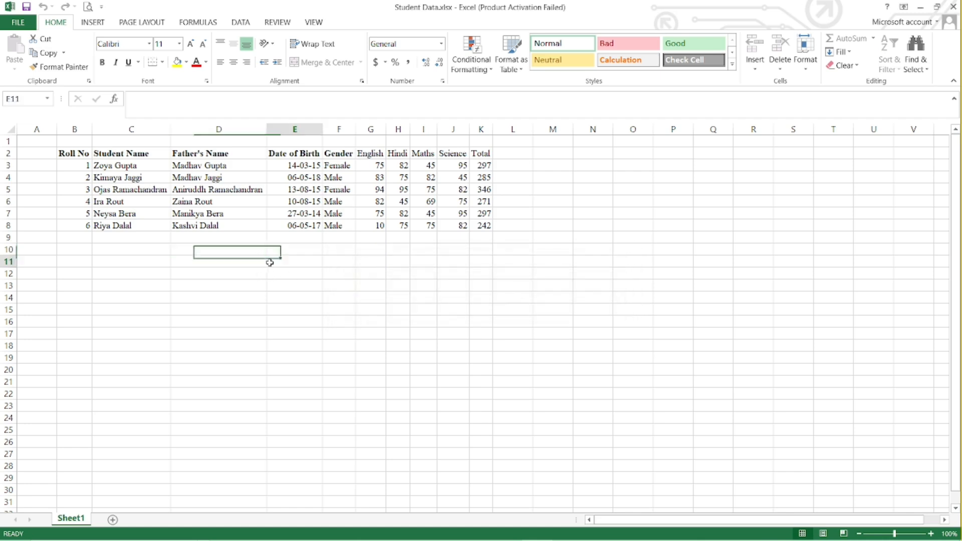
pyautogui.press('a')
pyautogui.click(485, 313)
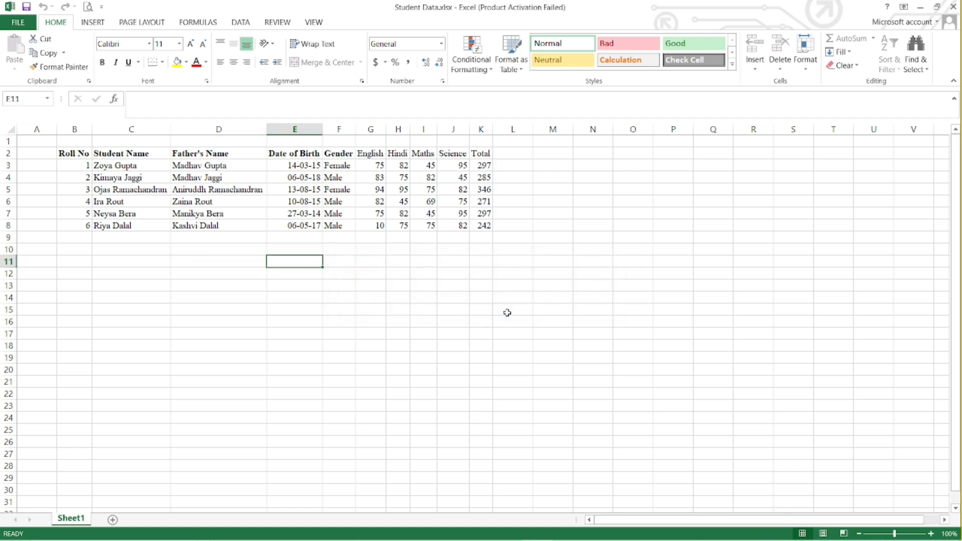
pyautogui.press('a')
pyautogui.click(484, 313)
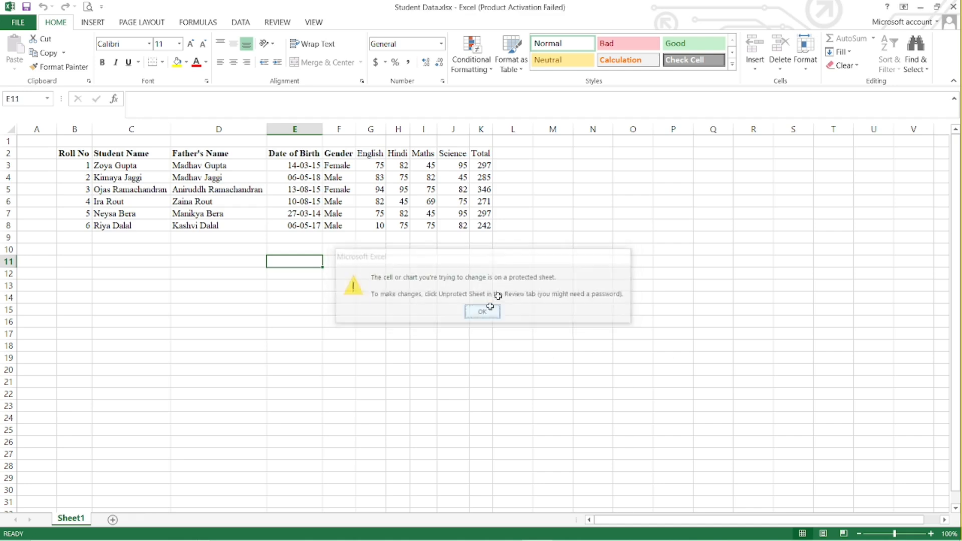
# Try to overwrite the filled cells F4 and J5 with "a", dismissing each warning.
pyautogui.click(342, 182)
pyautogui.press('a')
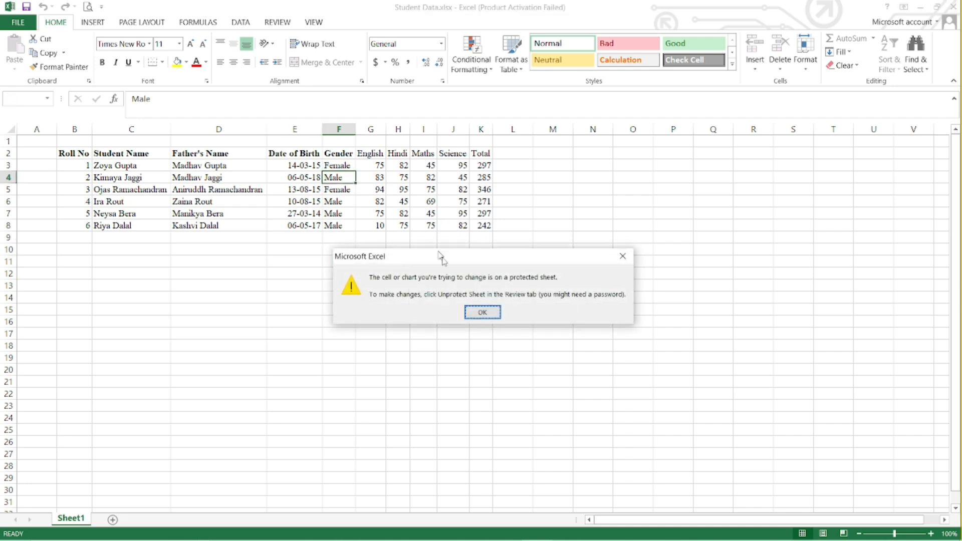
pyautogui.click(484, 312)
pyautogui.click(460, 191)
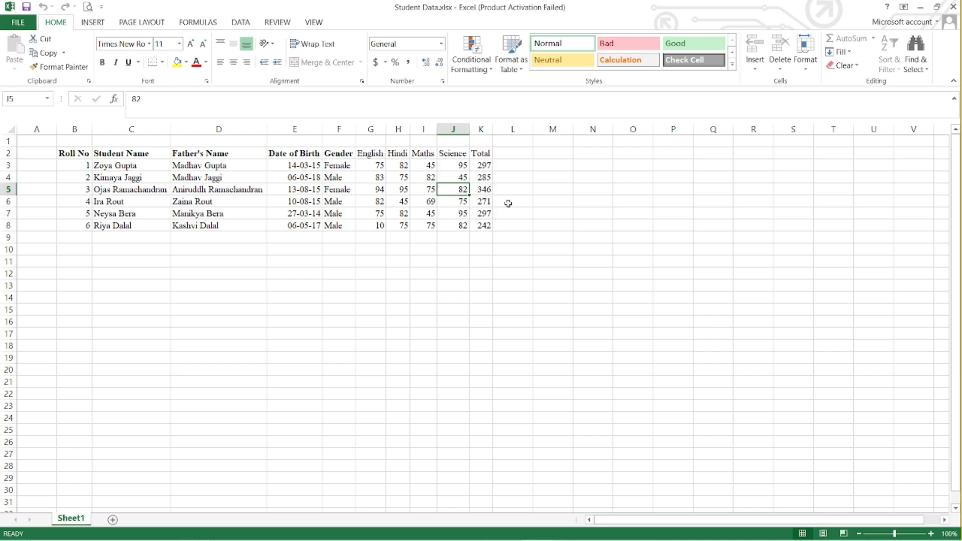
pyautogui.press('a')
pyautogui.click(484, 312)
# Insert a column before the Hindi column on the protected sheet and undo the insertion.
pyautogui.click(398, 129)
pyautogui.rightClick(400, 130)
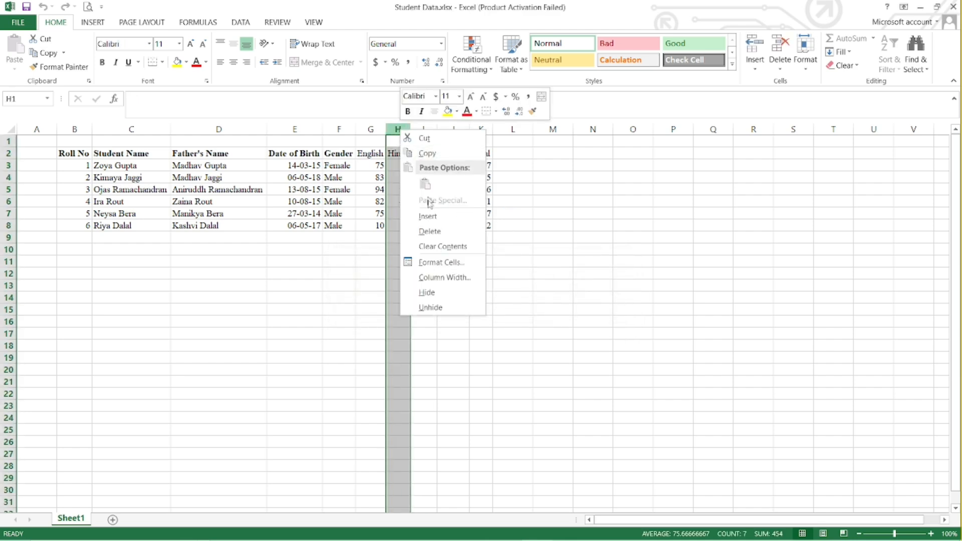
pyautogui.click(428, 220)
pyautogui.hotkey('ctrl', 'z')
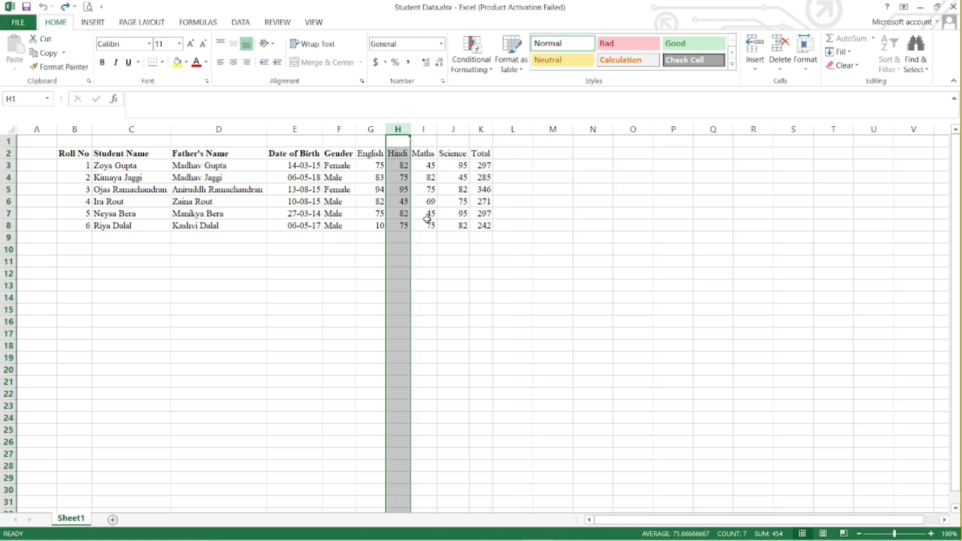
# Try to delete the Hindi mark in cell H8 of the protected sheet and dismiss the warning.
pyautogui.click(421, 174)
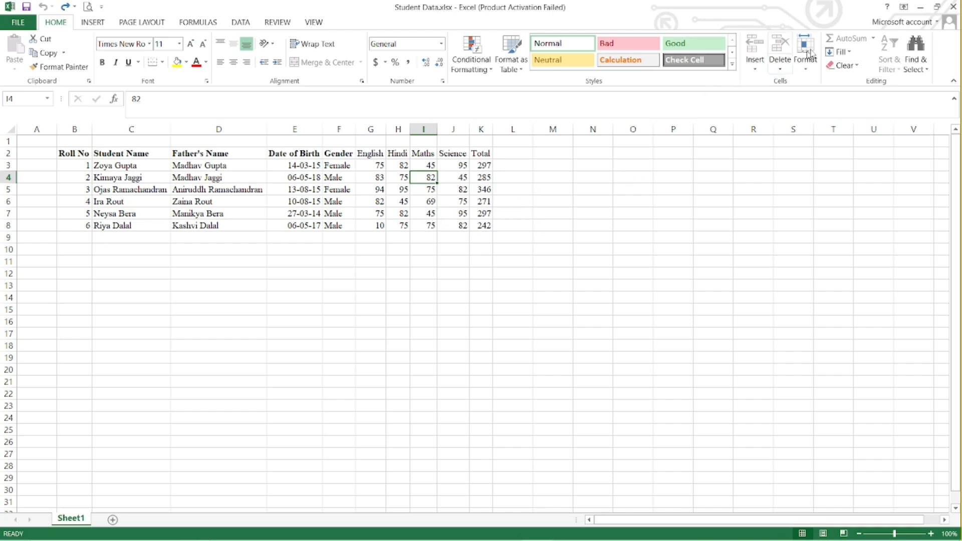
pyautogui.click(369, 247)
pyautogui.click(397, 226)
pyautogui.press('Delete')
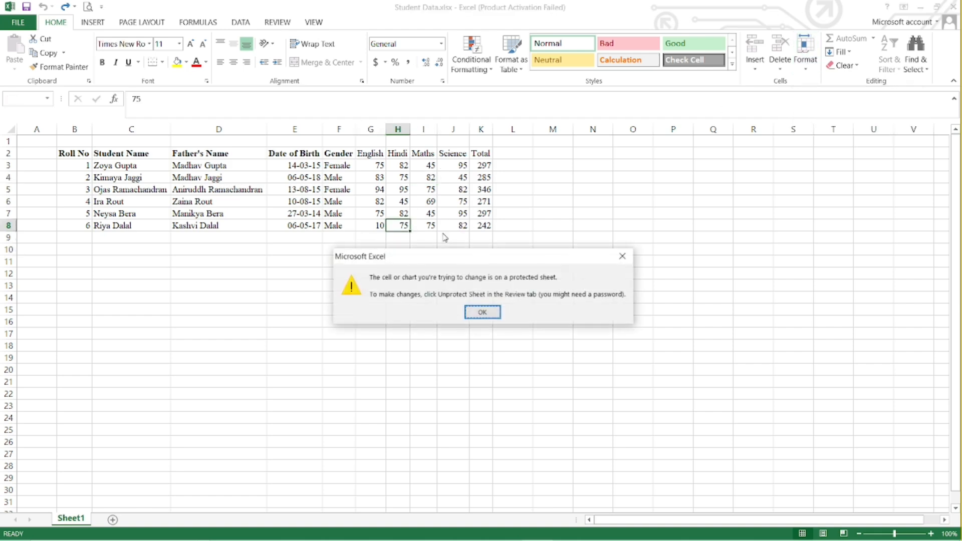
pyautogui.click(478, 313)
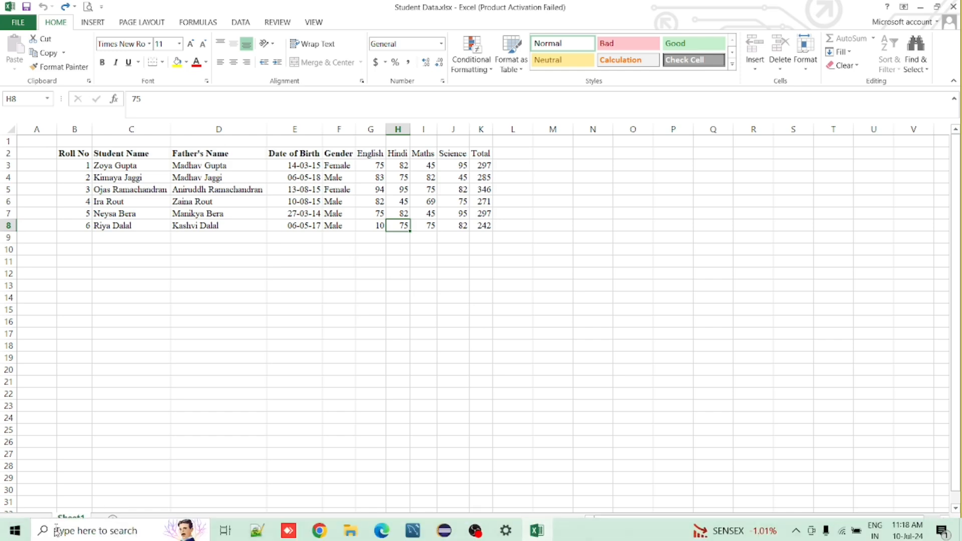
# Unprotect Sheet1 by entering the sheet password and change the Hindi mark in cell H8 to 62.
pyautogui.rightClick(77, 517)
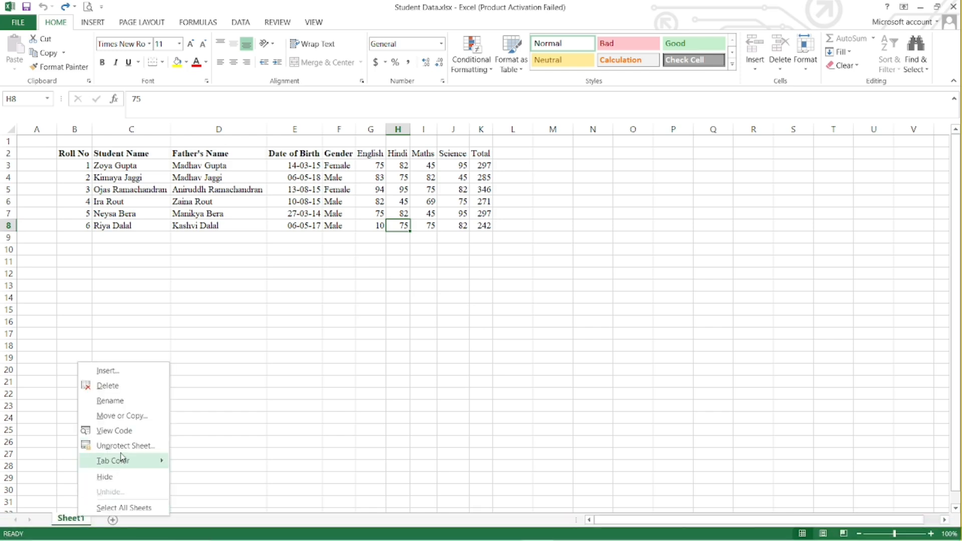
pyautogui.click(108, 444)
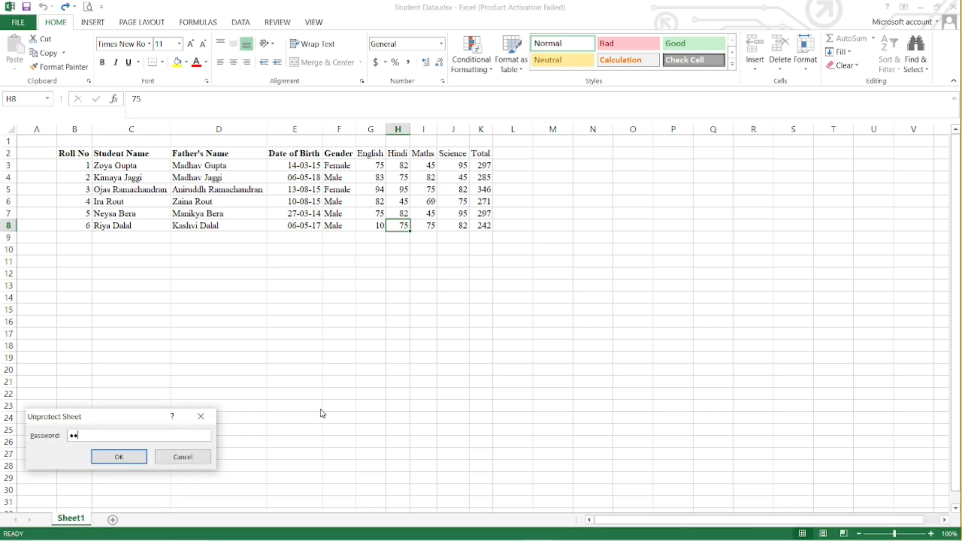
pyautogui.press('Return')
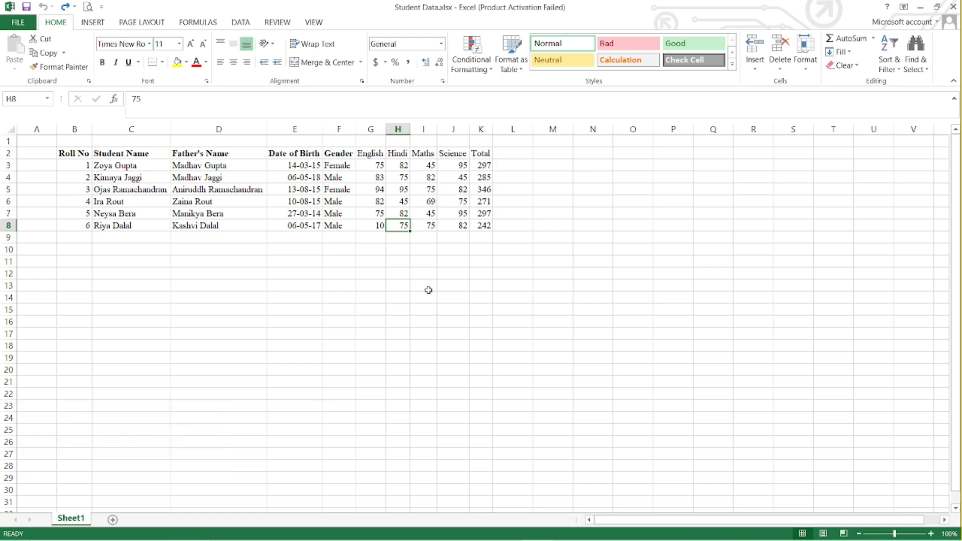
pyautogui.write('62')
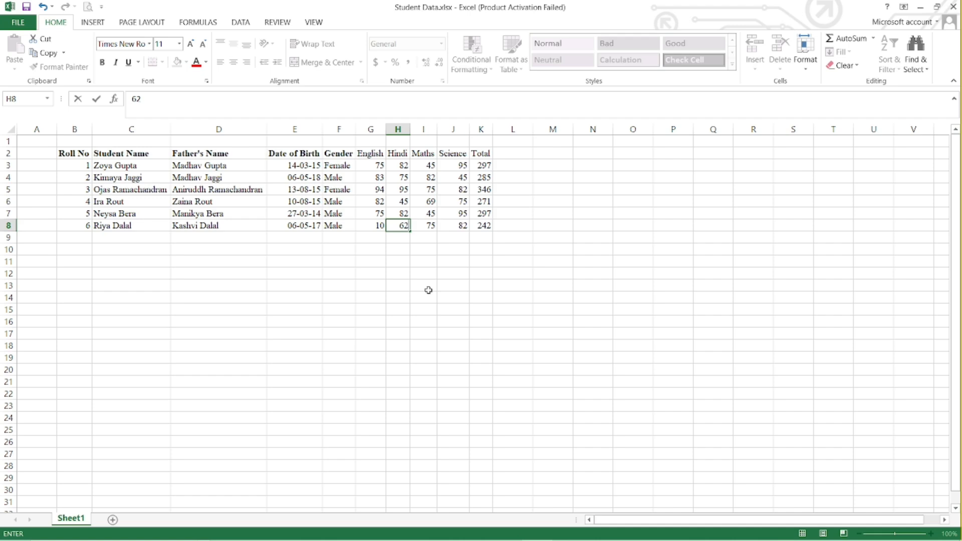
pyautogui.press('Return')
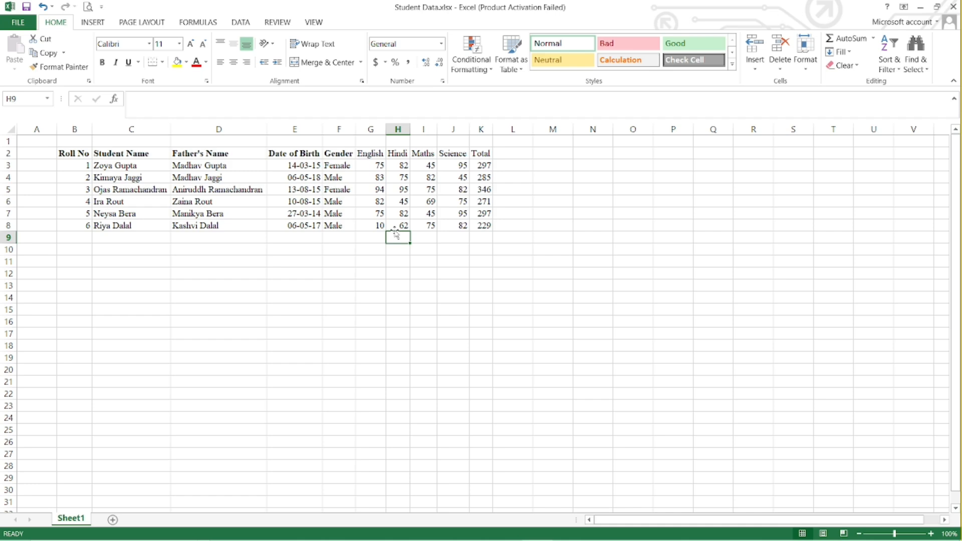
# Encrypt the Student Data workbook by entering and confirming an opening password, and return to the worksheet.
pyautogui.click(19, 23)
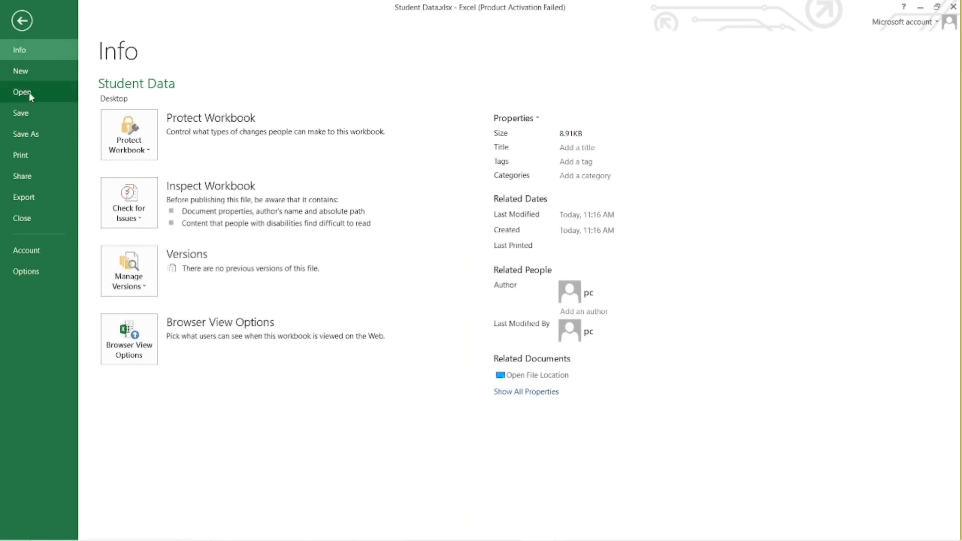
pyautogui.click(150, 143)
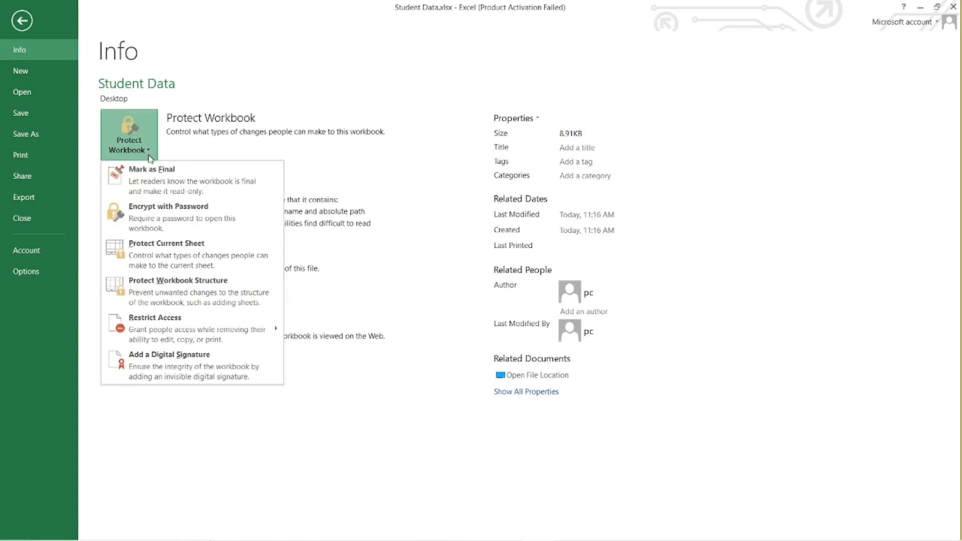
pyautogui.click(154, 219)
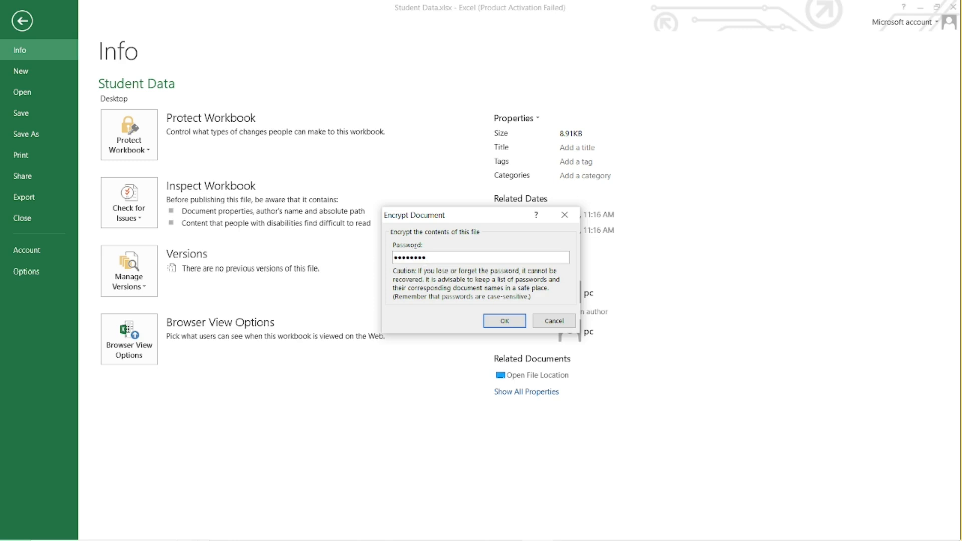
pyautogui.click(503, 323)
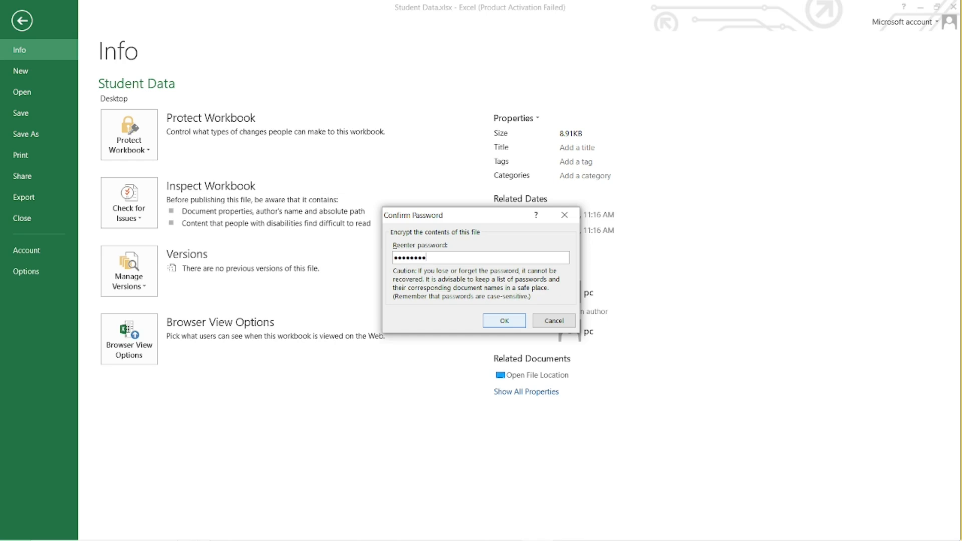
pyautogui.click(504, 323)
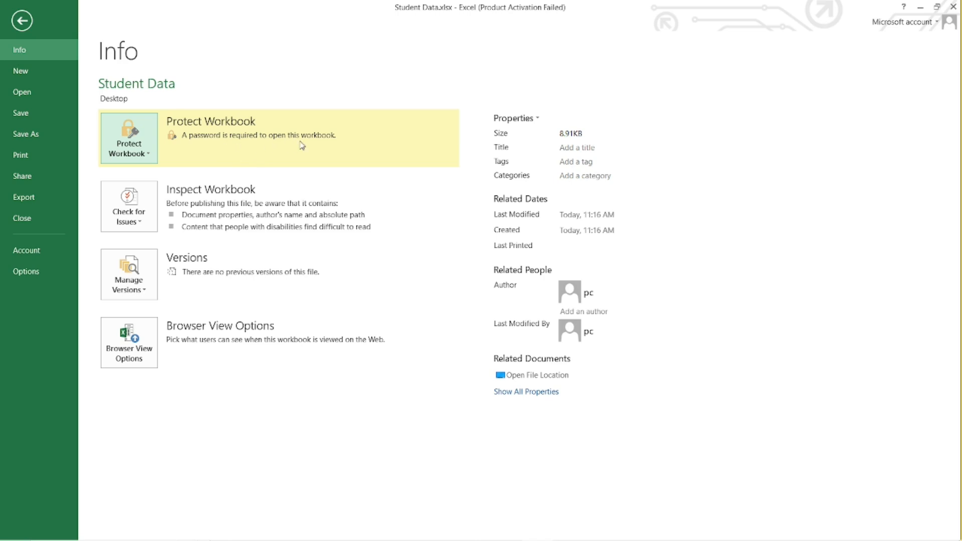
pyautogui.press('Escape')
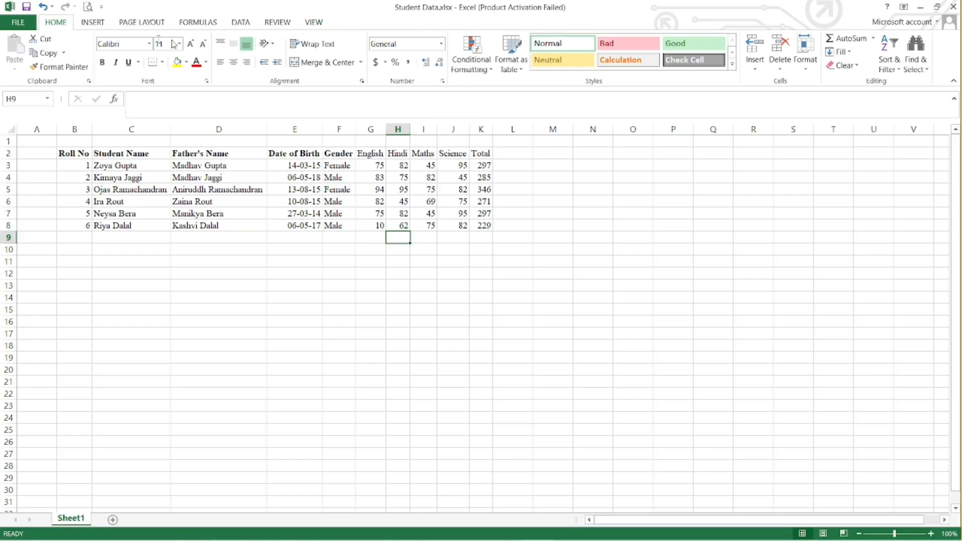
pyautogui.click(18, 23)
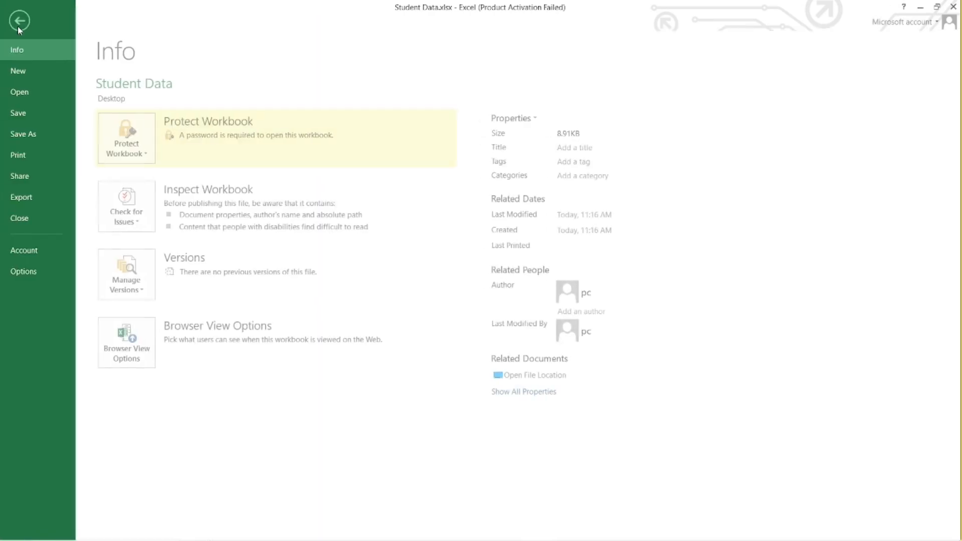
pyautogui.click(37, 132)
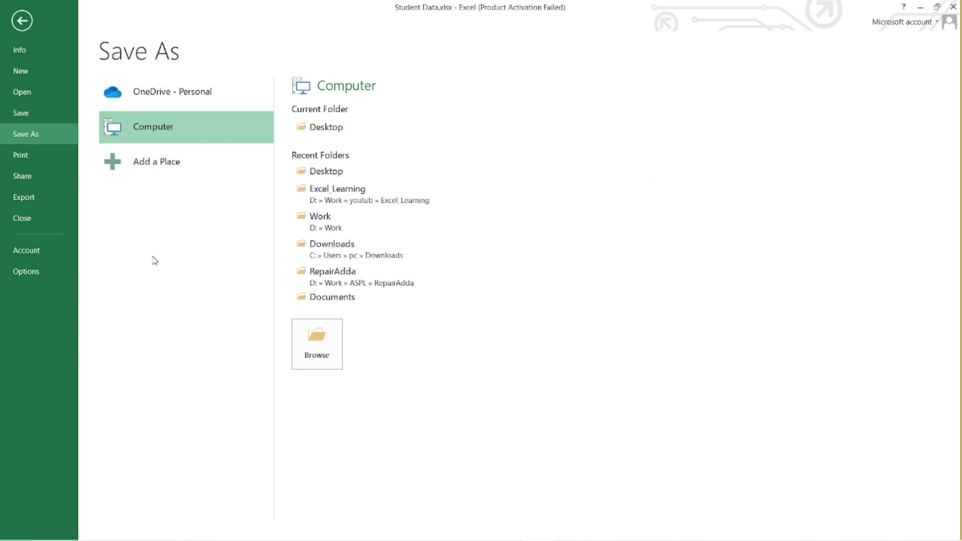
pyautogui.press('Escape')
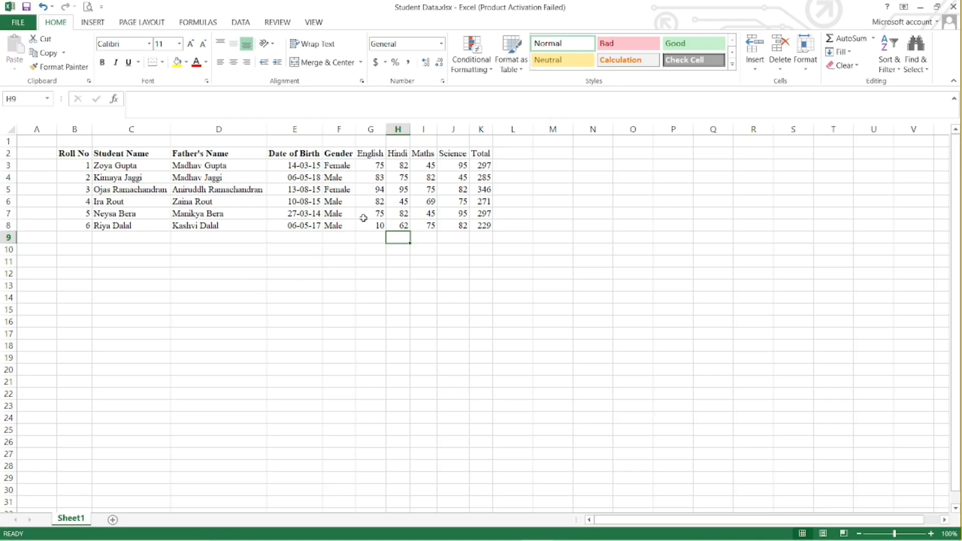
# Close Student Data.xlsx with its changes saved and reopen it from the recent files in File Explorer.
pyautogui.click(953, 7)
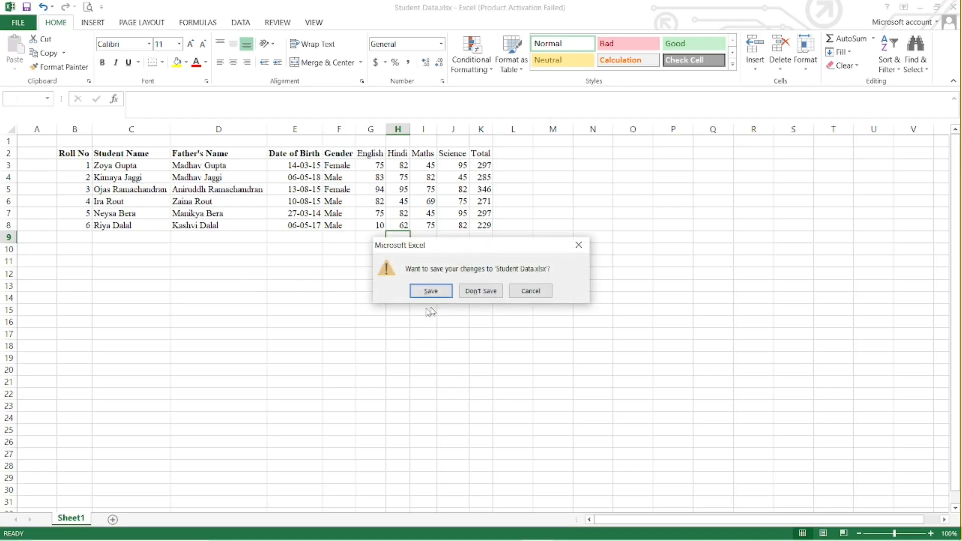
pyautogui.click(423, 291)
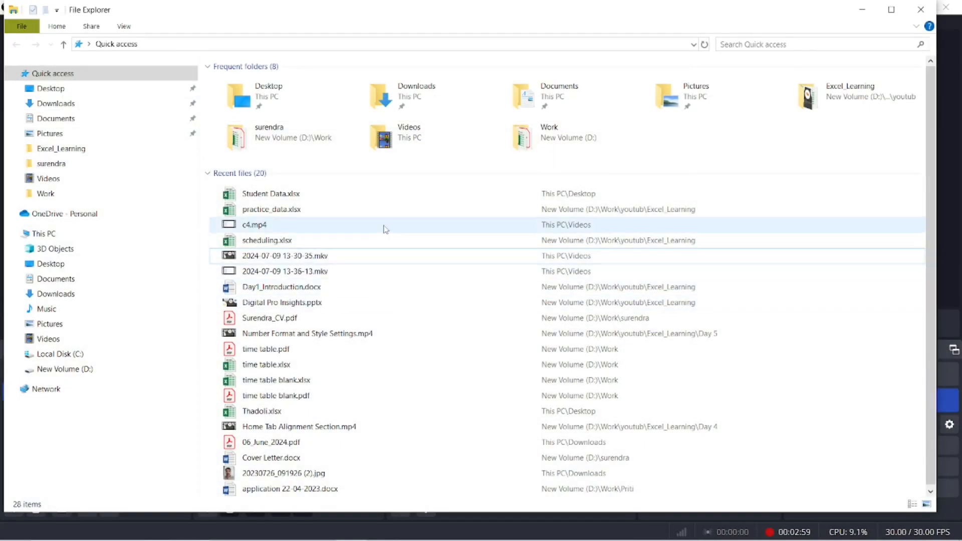
pyautogui.doubleClick(296, 198)
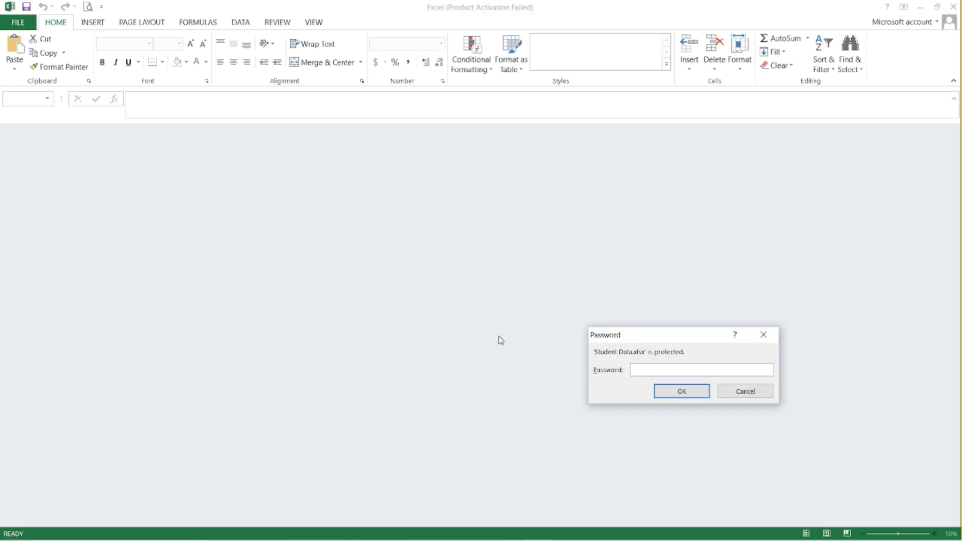
# Try to open the encrypted Student Data.xlsx at the password prompt, dismiss the activation wizard and close Excel.
pyautogui.moveTo(668, 333); pyautogui.dragTo(522, 259)
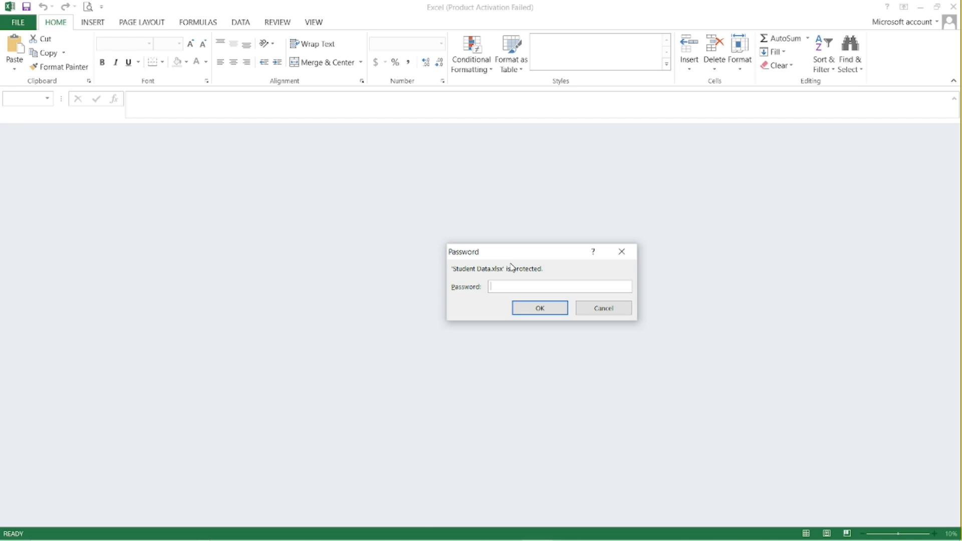
pyautogui.press('Return')
pyautogui.press('Return')
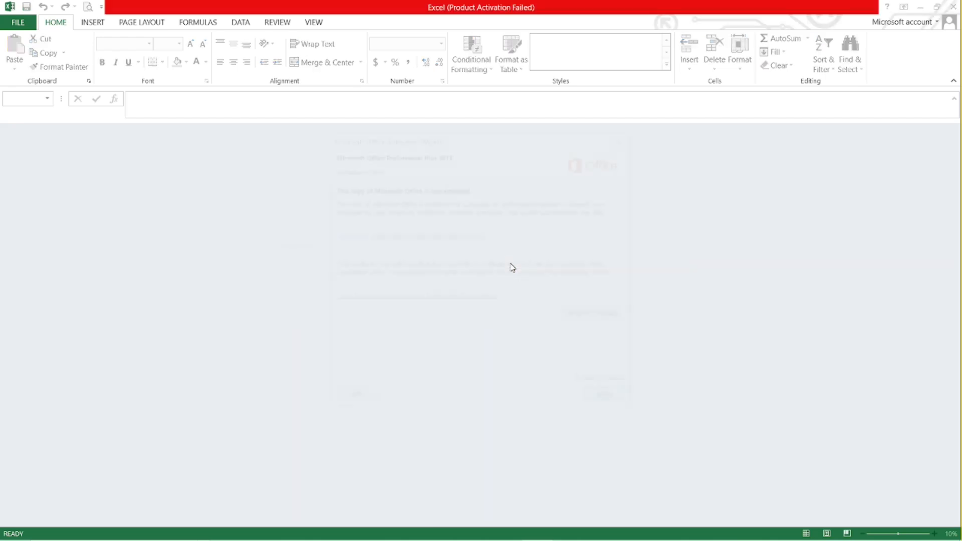
pyautogui.click(609, 401)
pyautogui.click(952, 7)
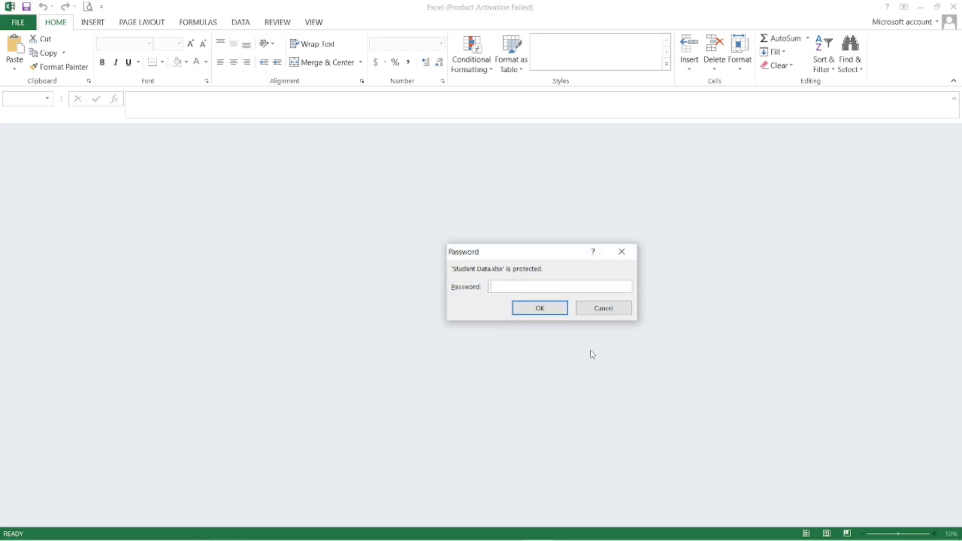
# Open the encrypted Student Data.xlsx by entering its password and close the activation wizard.
pyautogui.press('Return')
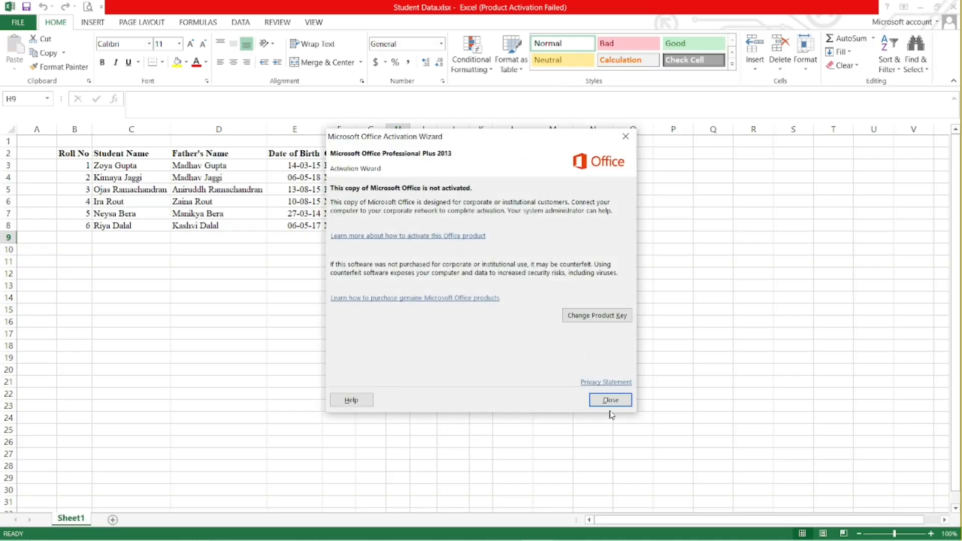
pyautogui.click(609, 400)
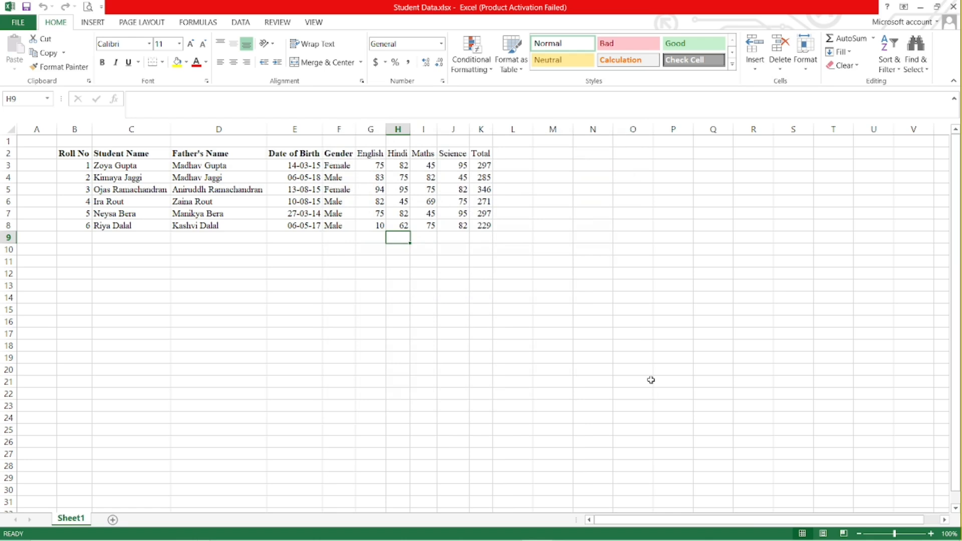
# Open the Encrypt with Password settings of the Student Data workbook.
pyautogui.click(18, 22)
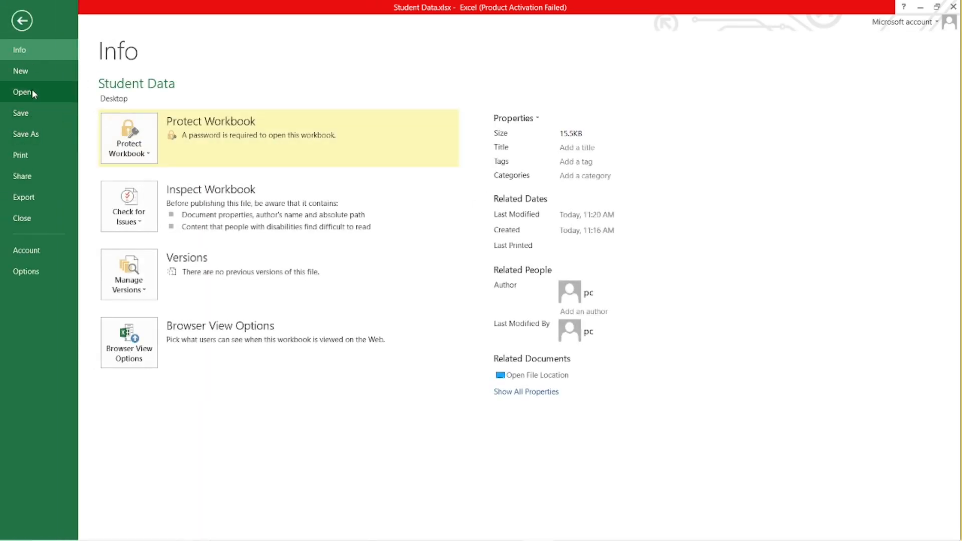
pyautogui.click(129, 148)
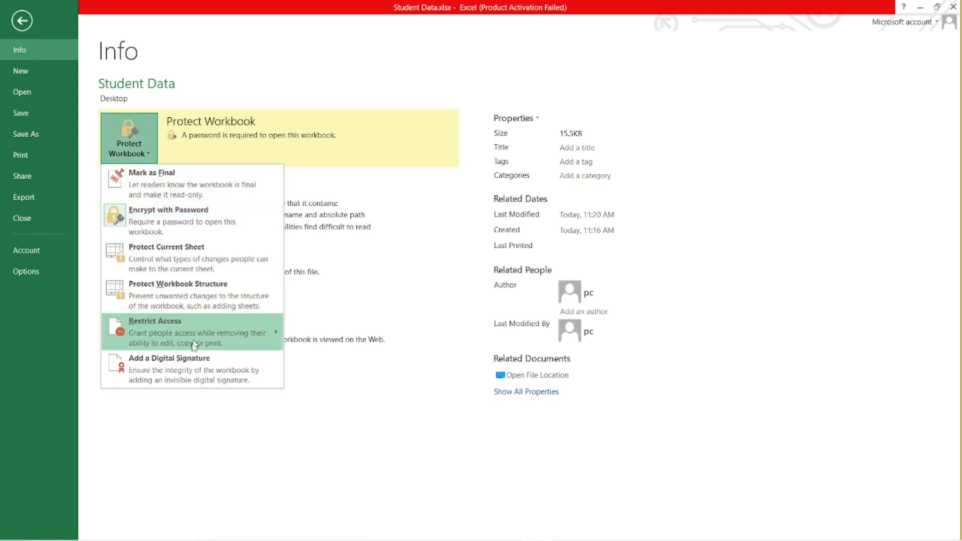
pyautogui.click(192, 221)
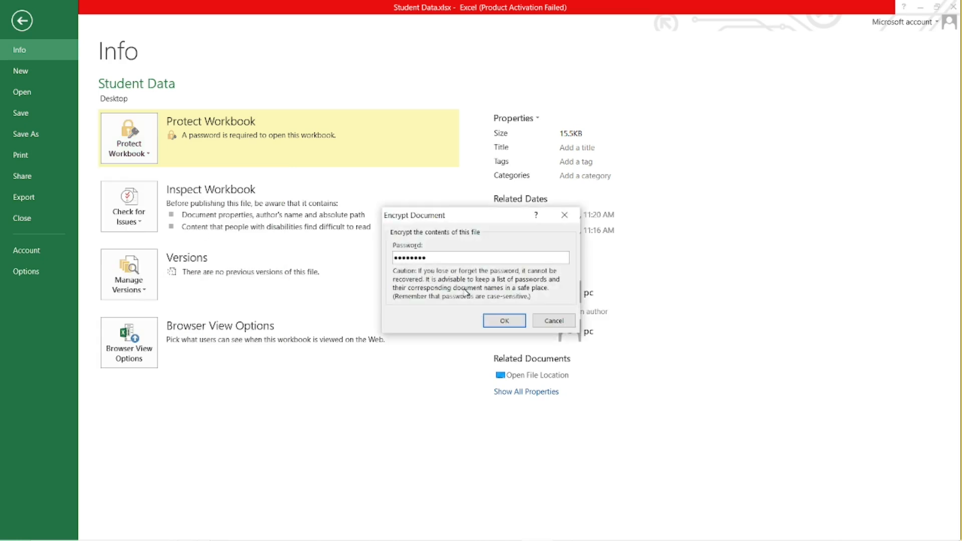